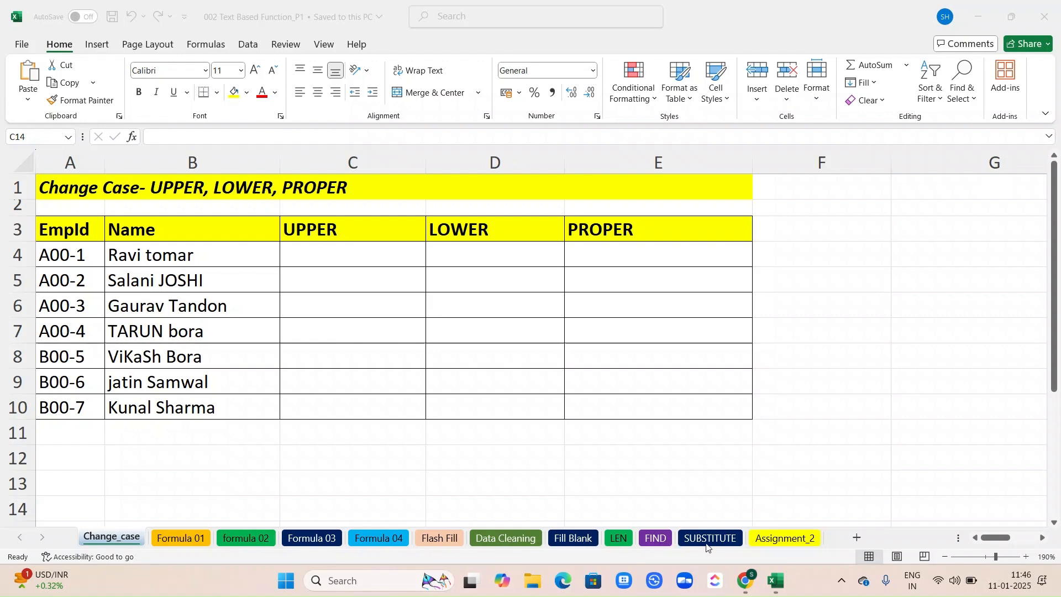
# Step: View the Assignment_2 sheet's task and customer data, and return to the Change_case sheet
pyautogui.click(760, 539)
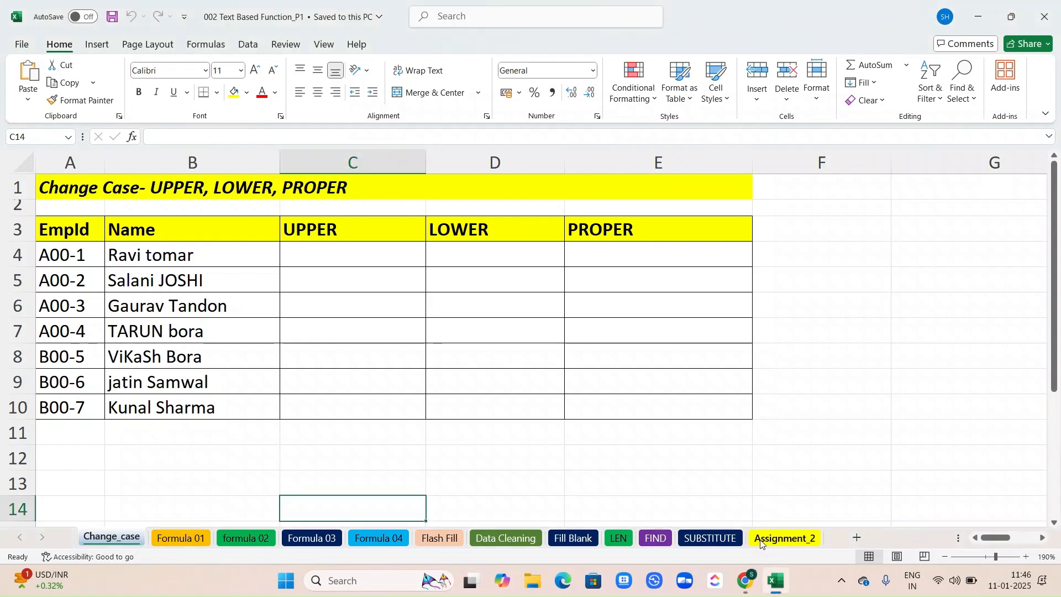
pyautogui.click(760, 541)
pyautogui.scroll(-1, 347, 354)
pyautogui.scroll(1, 347, 354)
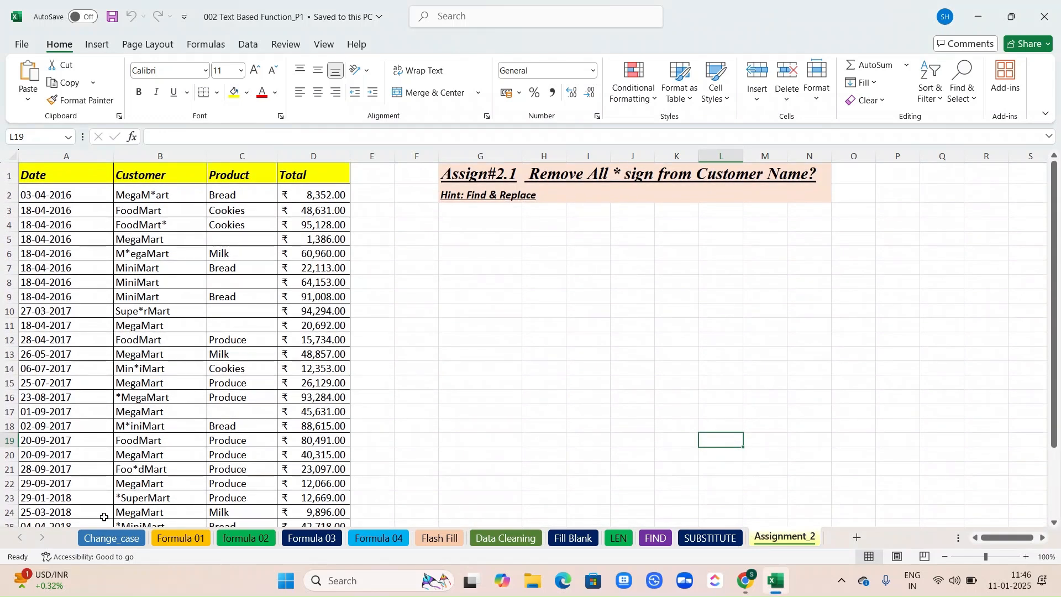
pyautogui.click(112, 540)
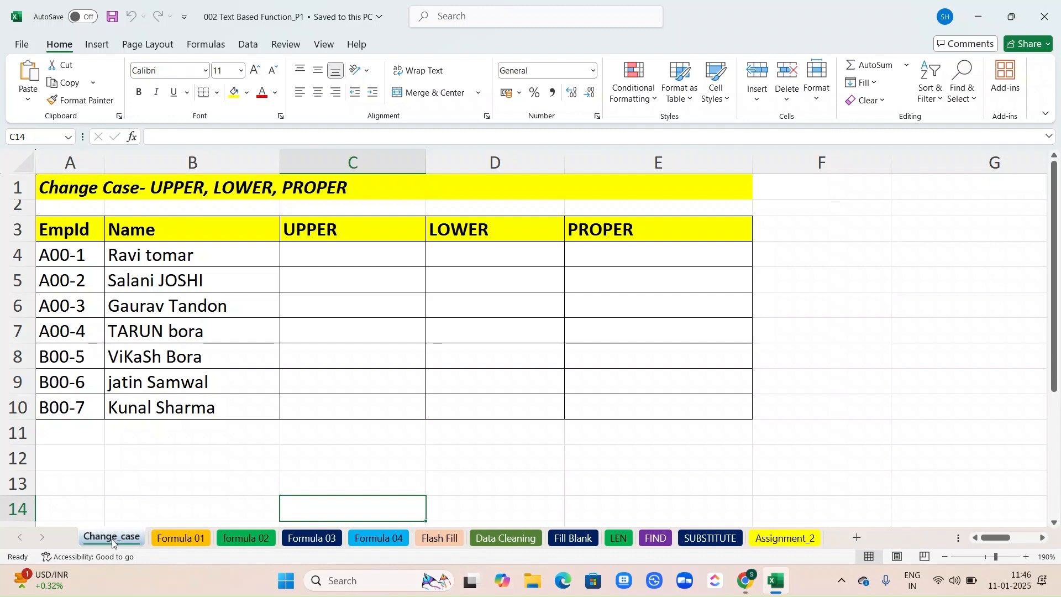
# Step: Enter =UPPER(B4) in cell C4 and fill the formula down the UPPER column to C10
pyautogui.click(305, 257)
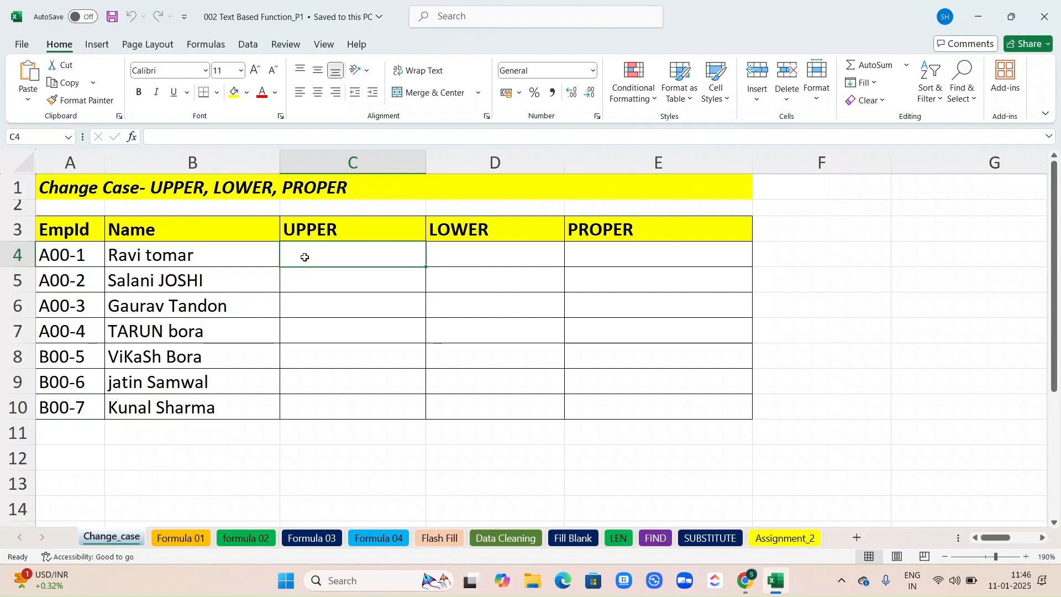
pyautogui.click(171, 253)
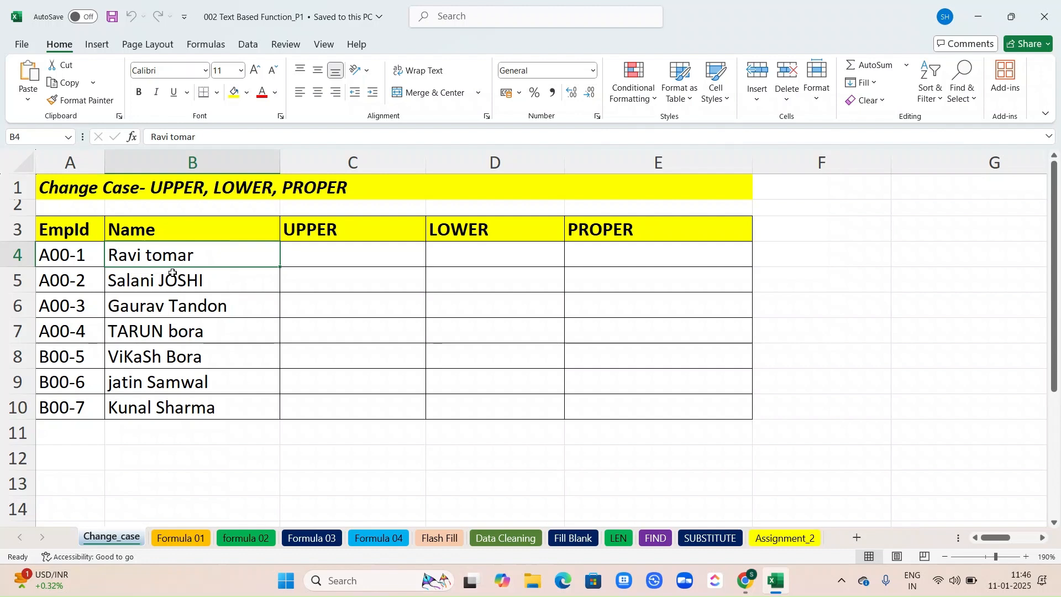
pyautogui.click(307, 253)
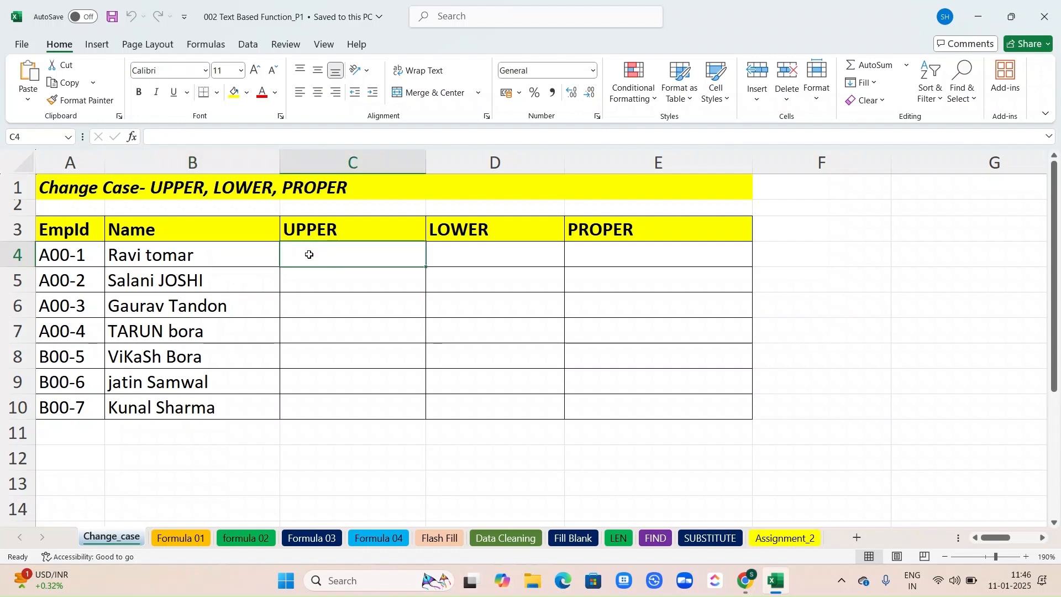
pyautogui.write('=')
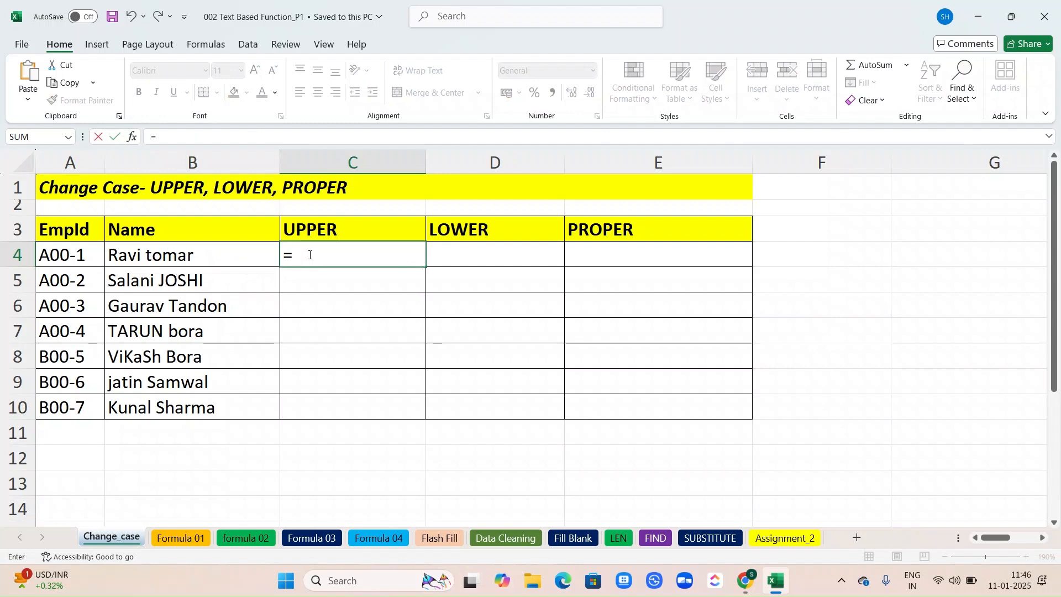
pyautogui.write('un')
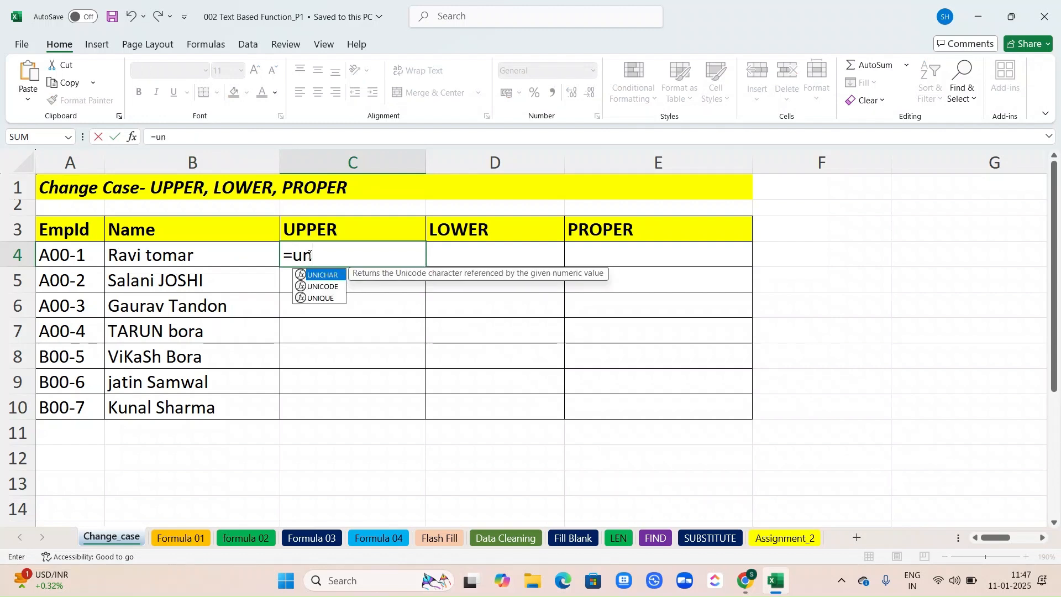
pyautogui.press('BackSpace')
pyautogui.write('pp')
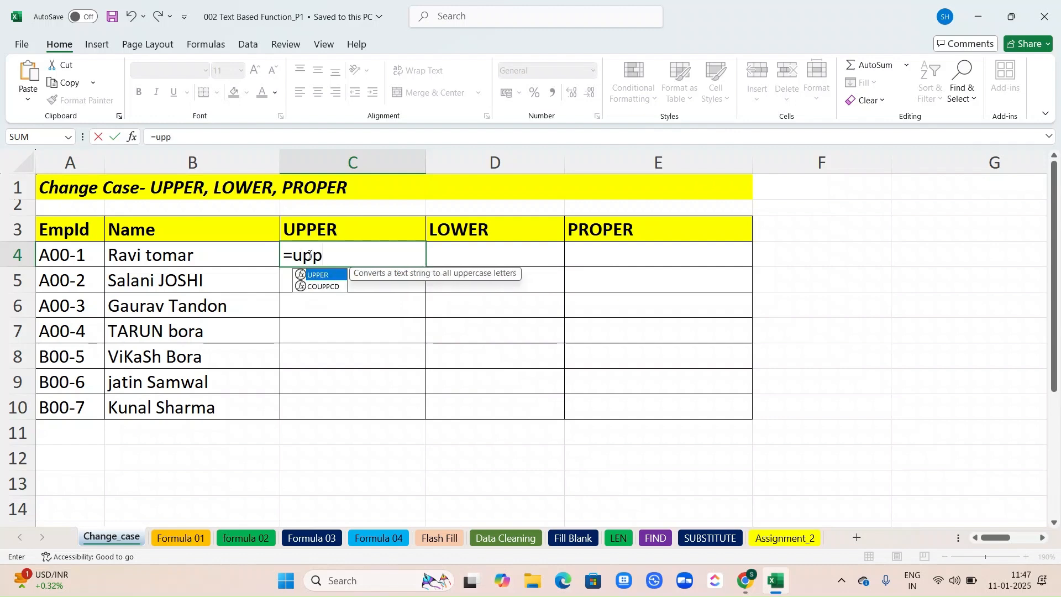
pyautogui.press('Tab')
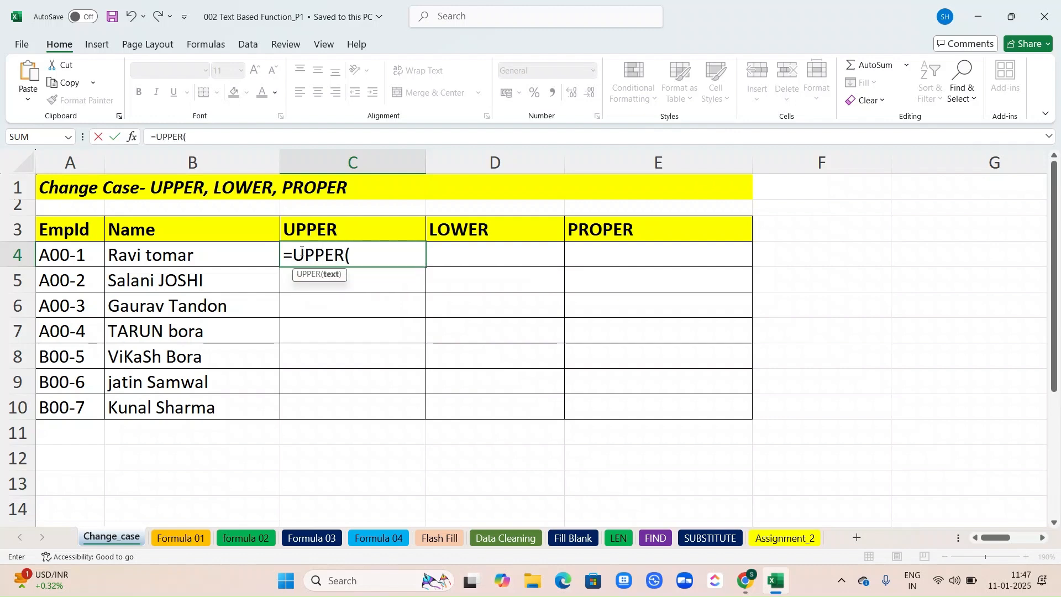
pyautogui.click(200, 260)
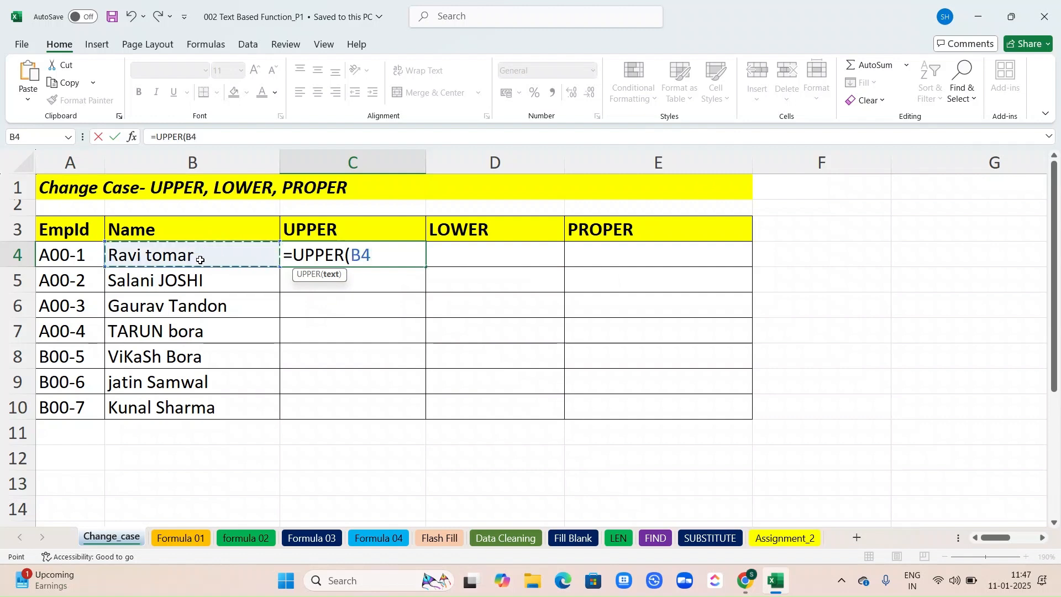
pyautogui.press('Return')
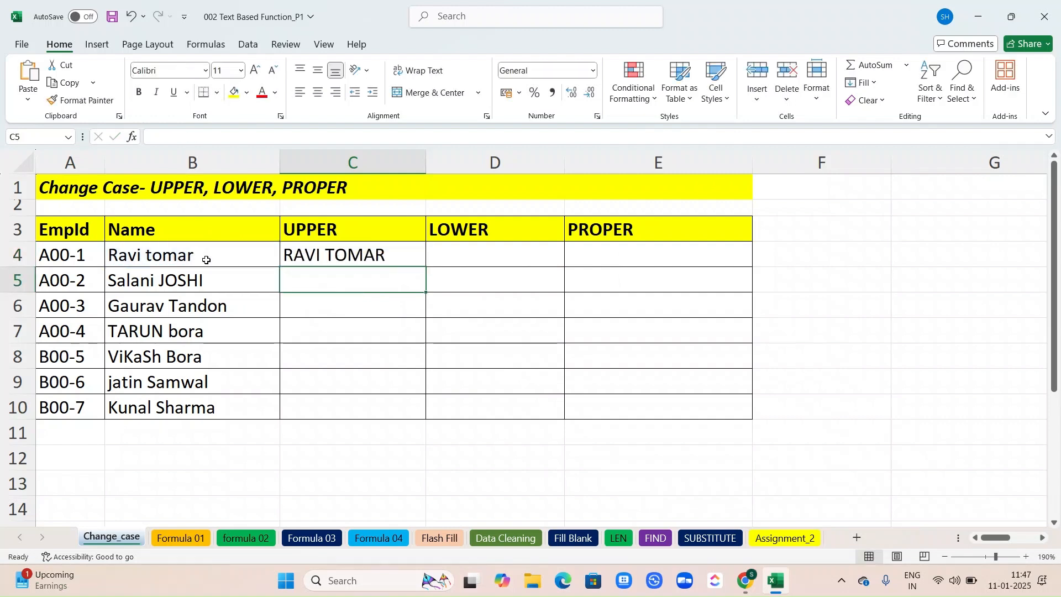
pyautogui.click(386, 246)
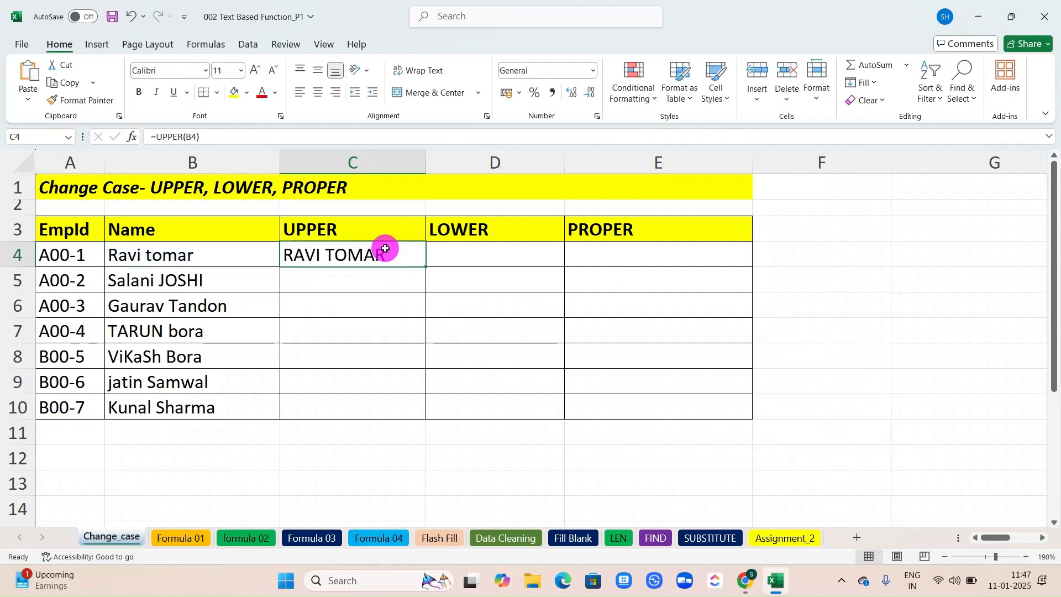
pyautogui.doubleClick(428, 267)
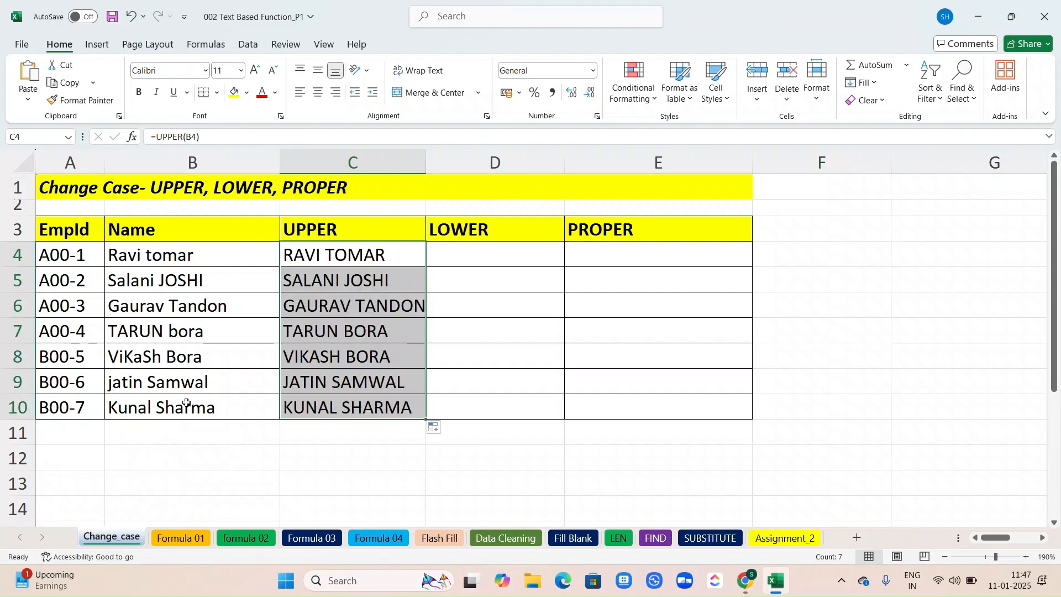
# Step: Enter =LOWER(B4) in cell D4 and fill the formula down the LOWER column to D10
pyautogui.moveTo(223, 250); pyautogui.dragTo(229, 396)
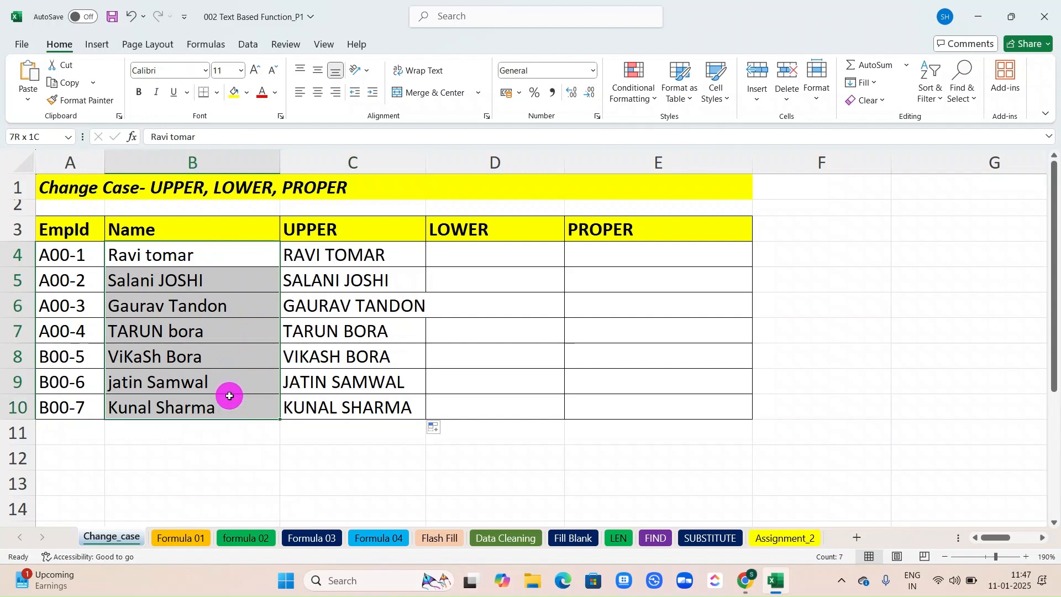
pyautogui.click(494, 258)
pyautogui.write('=')
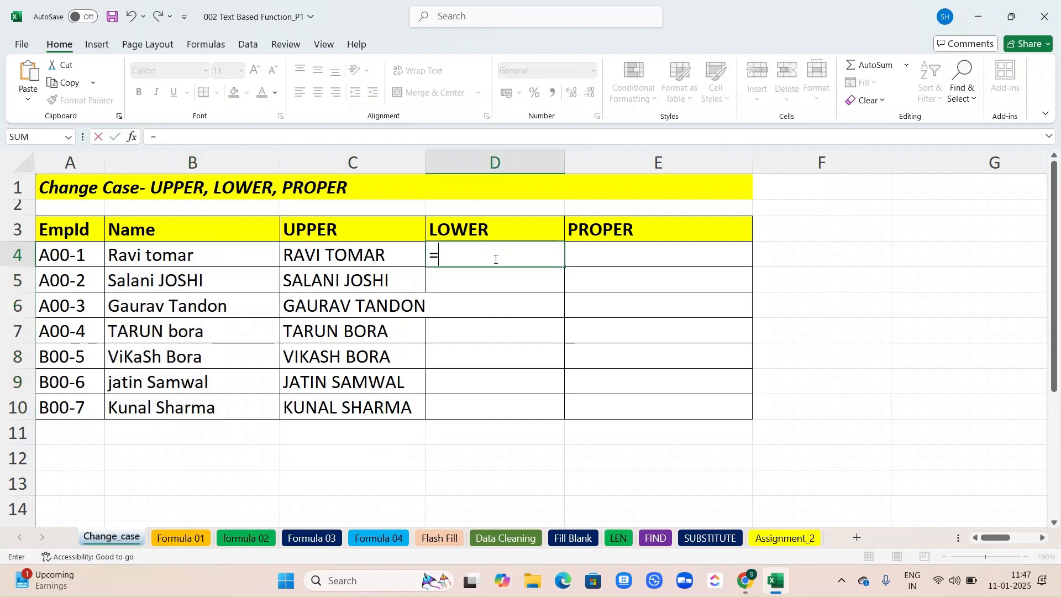
pyautogui.write('lower')
pyautogui.press('Tab')
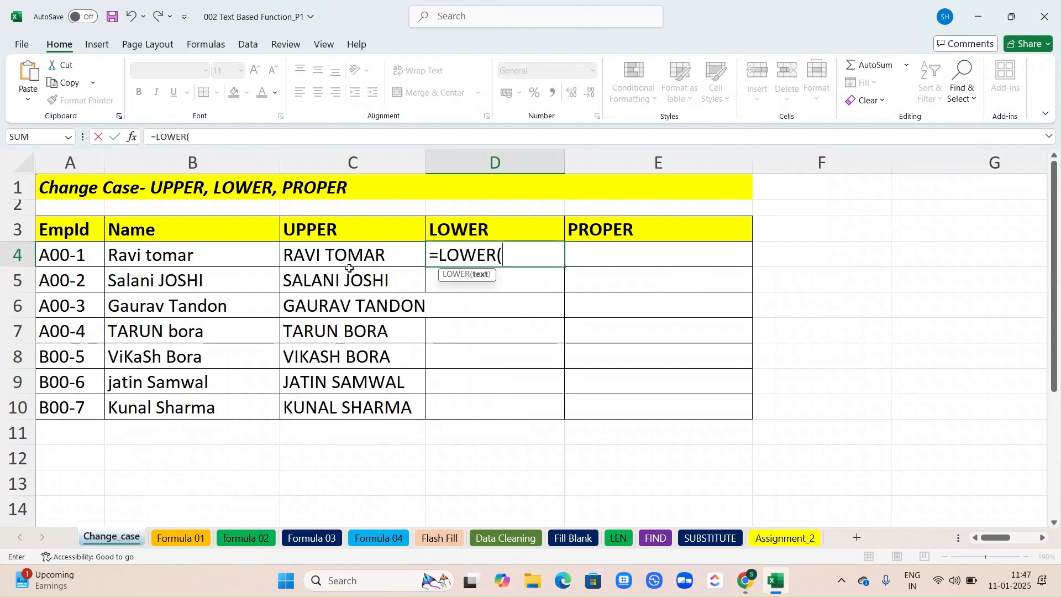
pyautogui.click(200, 258)
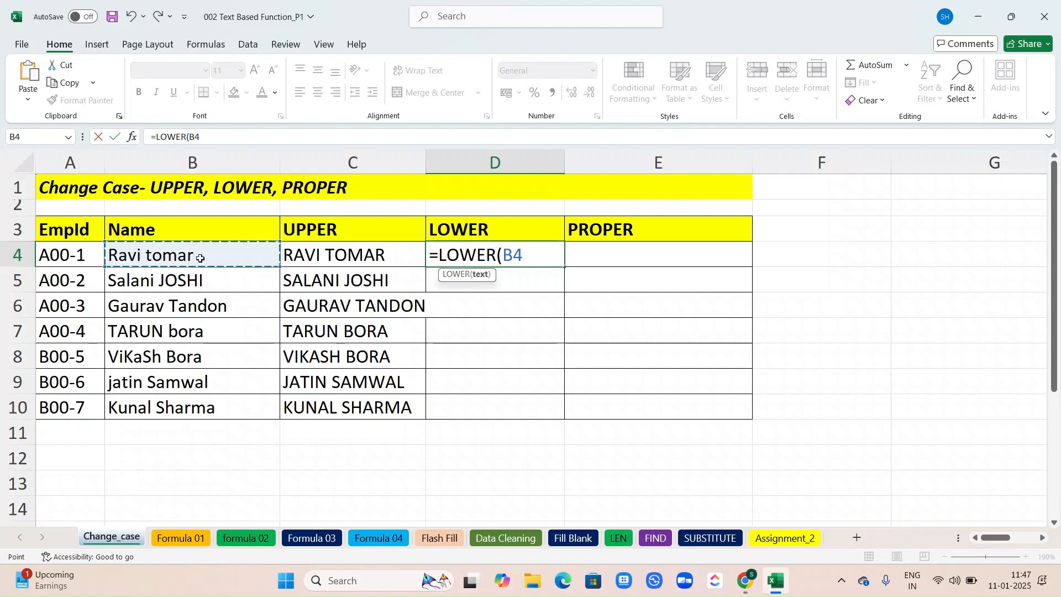
pyautogui.press('Return')
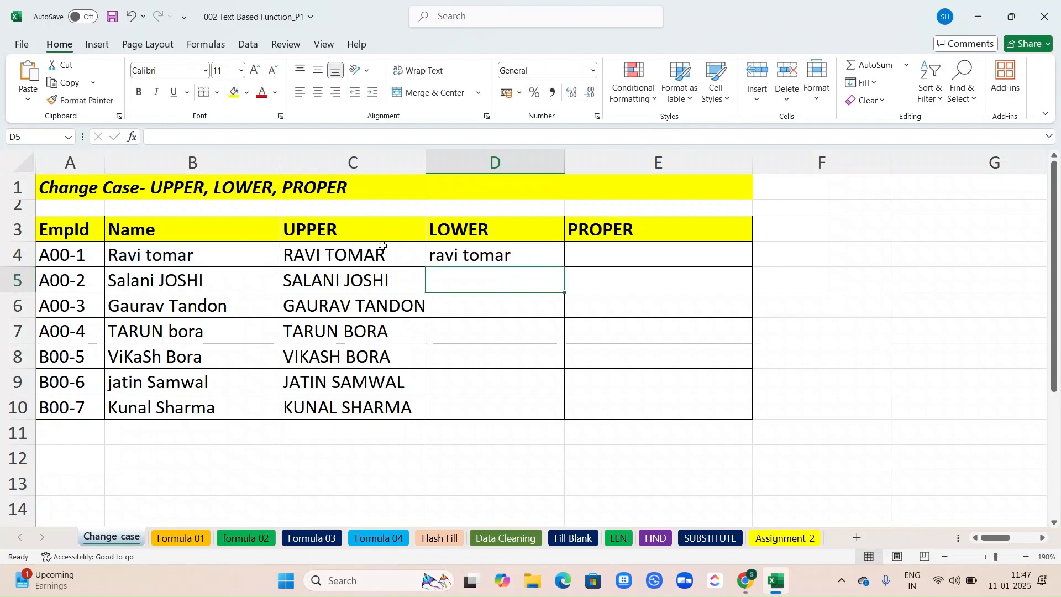
pyautogui.click(486, 254)
pyautogui.doubleClick(565, 267)
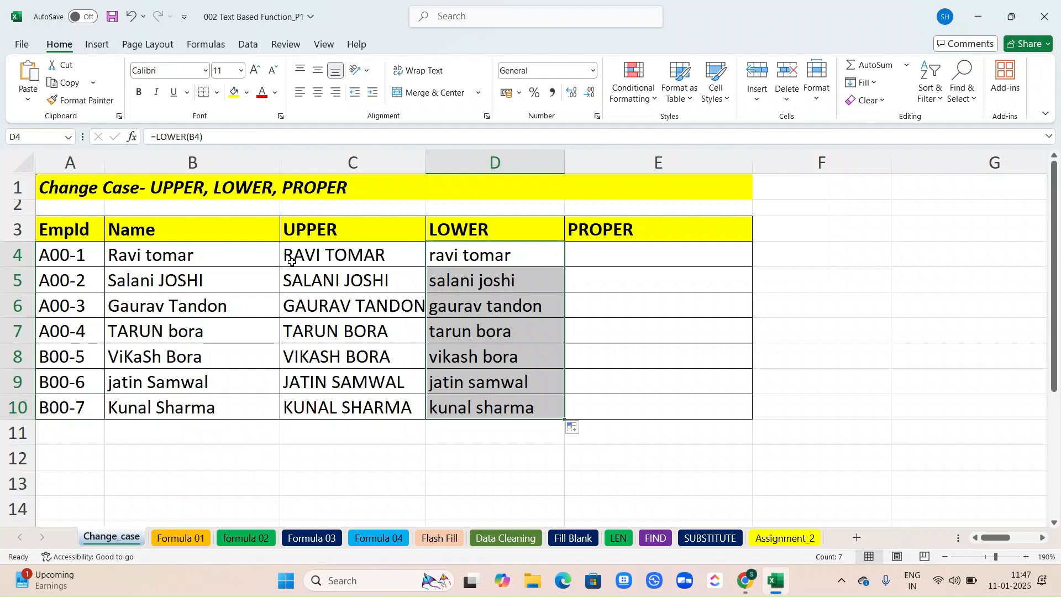
# Step: Enter =PROPER(B4) in cell E4 and fill the formula down the PROPER column to E10
pyautogui.click(595, 254)
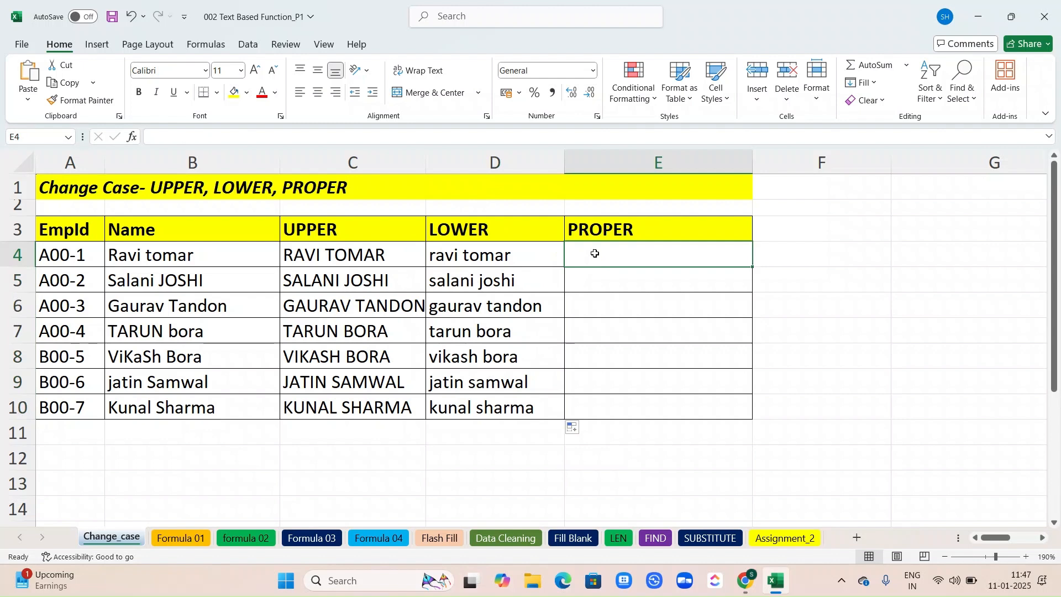
pyautogui.write('=')
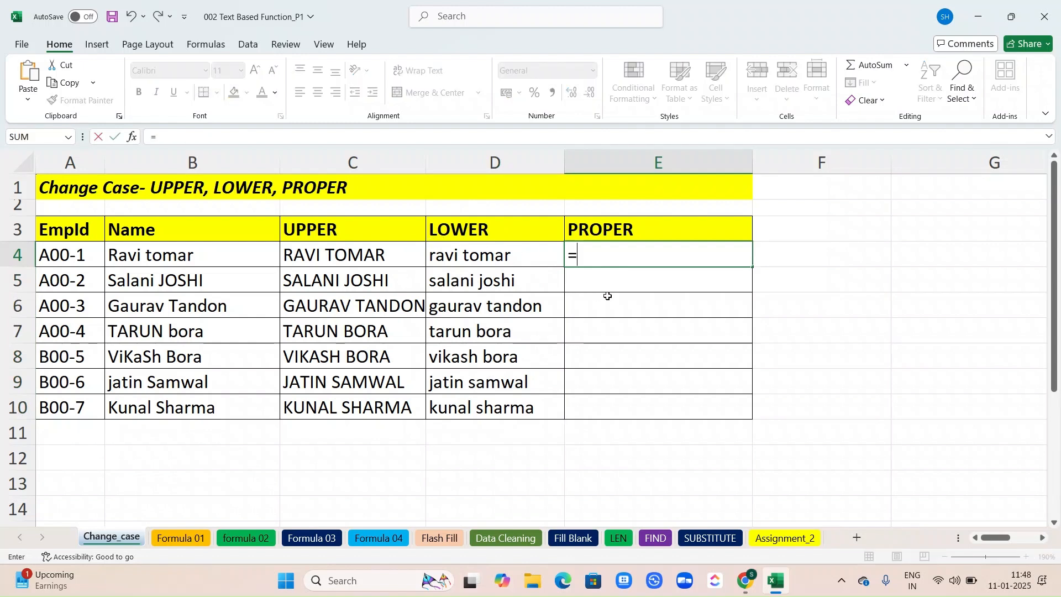
pyautogui.write('proper')
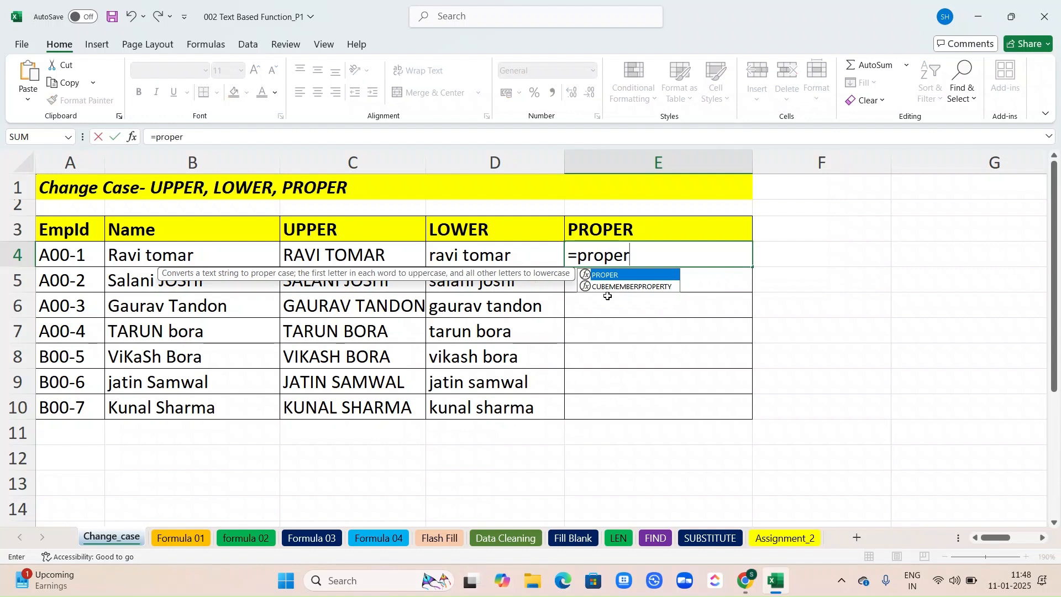
pyautogui.press('Tab')
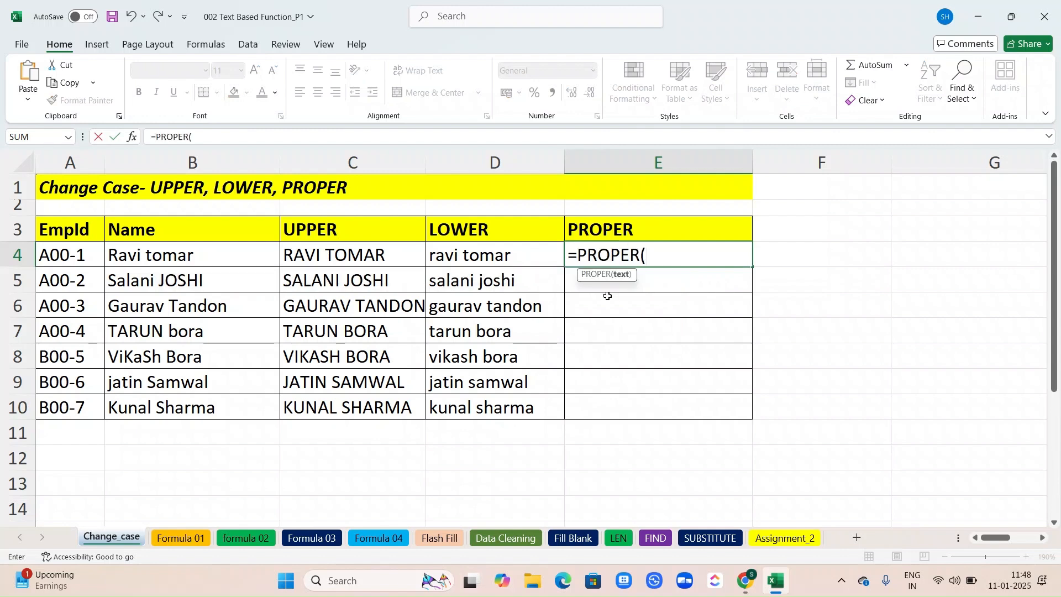
pyautogui.click(166, 261)
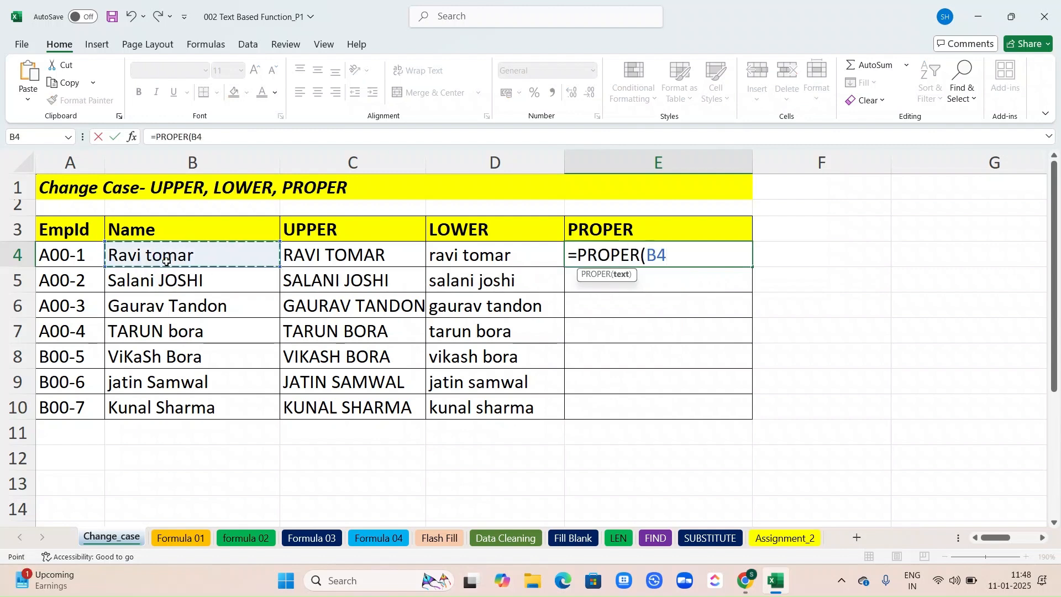
pyautogui.press('Return')
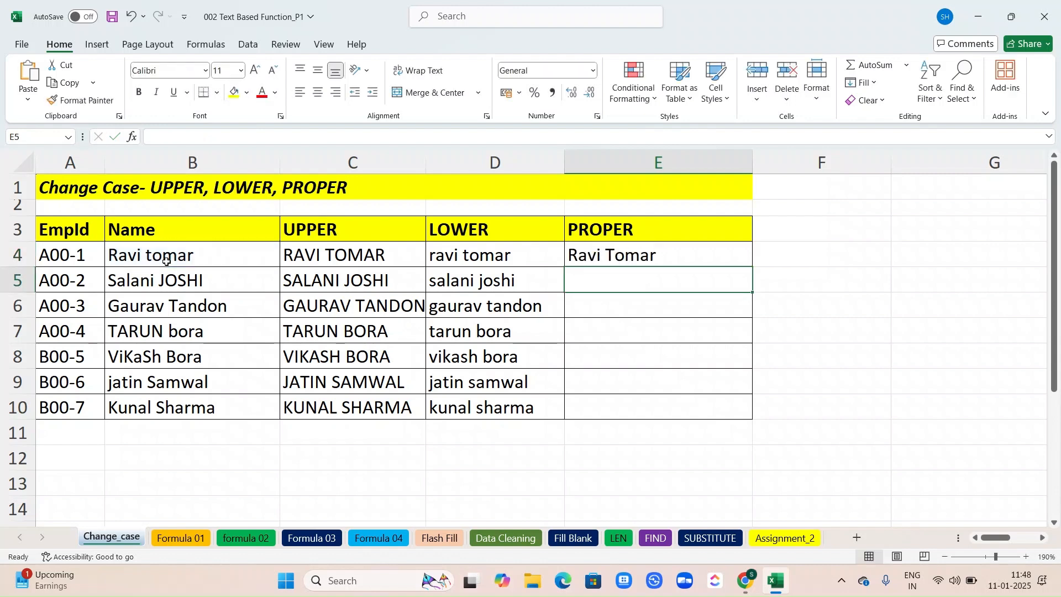
pyautogui.click(687, 251)
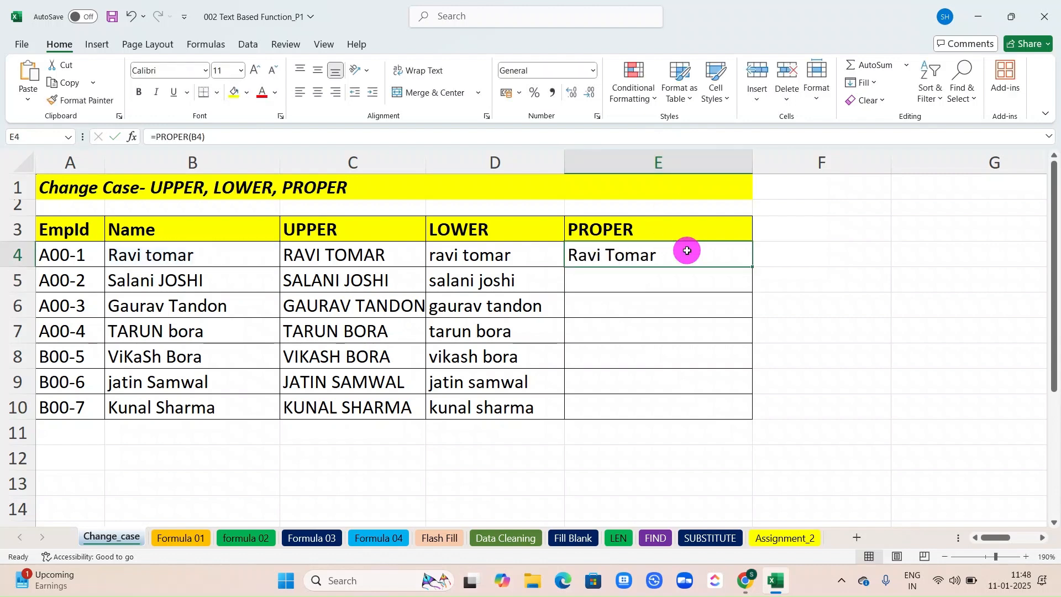
pyautogui.doubleClick(753, 267)
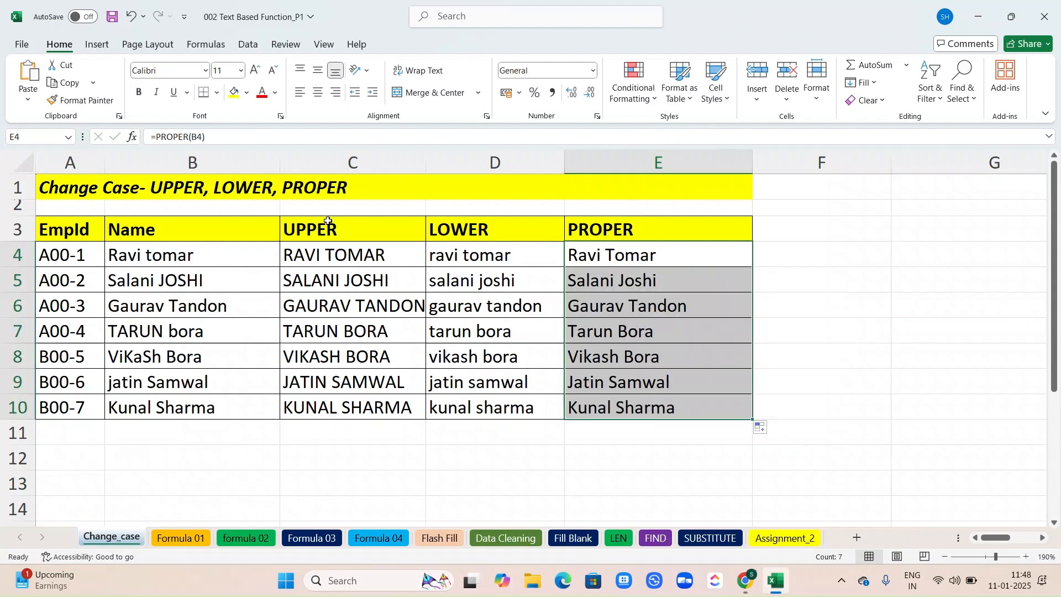
# Step: Switch to the Formula 01 sheet and select the heading above the employee table
pyautogui.click(181, 535)
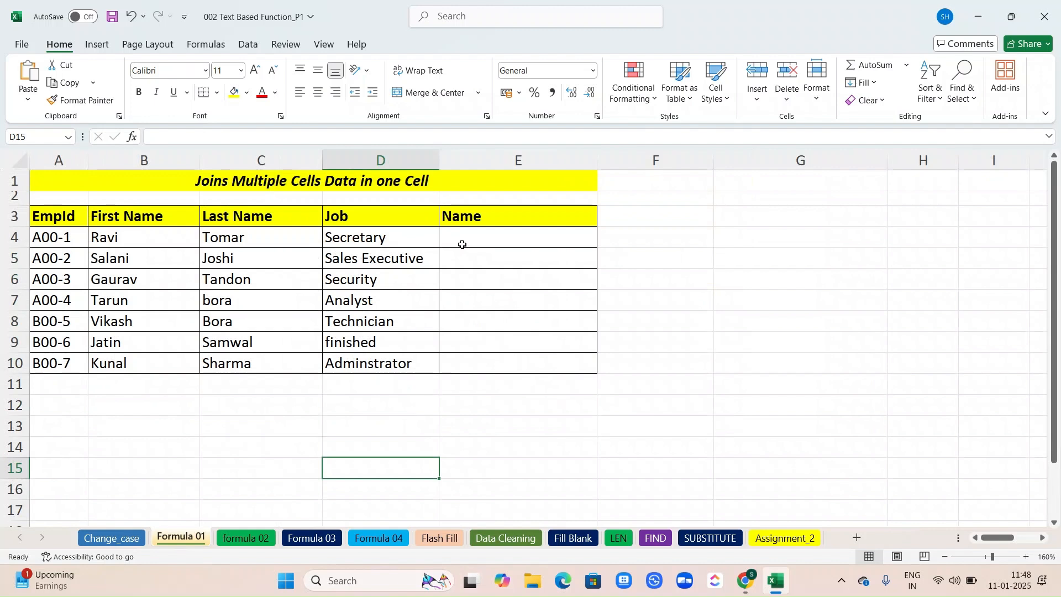
pyautogui.click(451, 237)
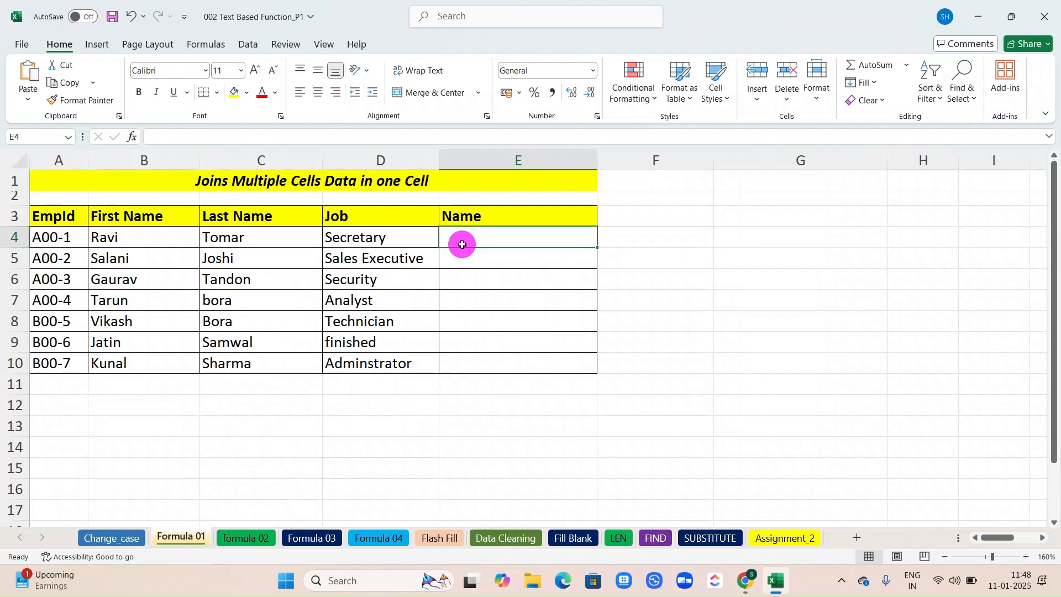
pyautogui.click(182, 179)
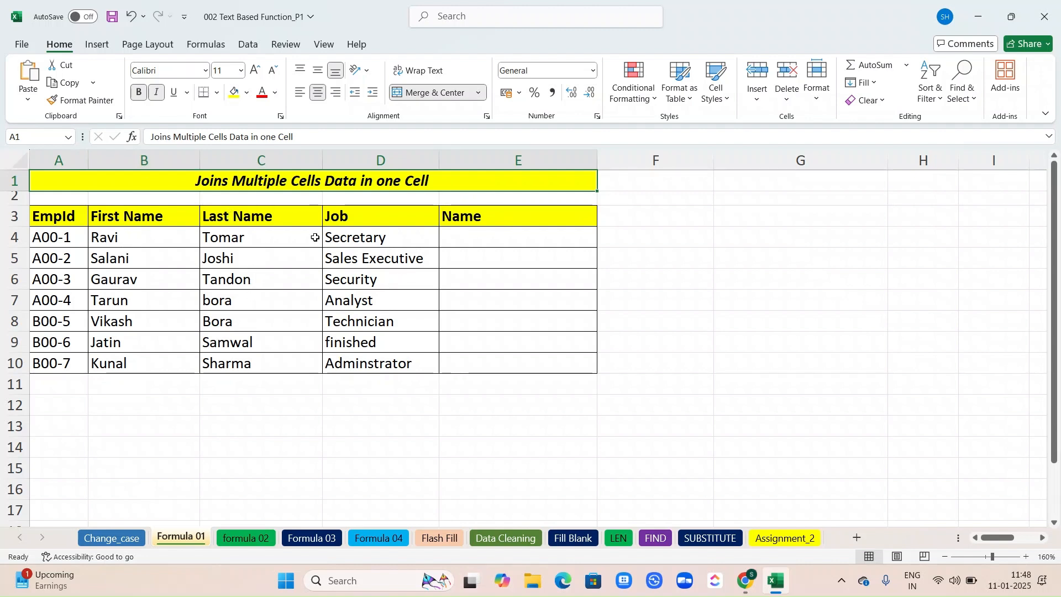
# Step: Try joining the first and last name in cell E4 with =CONCATENATE(B4:C4), and clear the cell
pyautogui.click(506, 236)
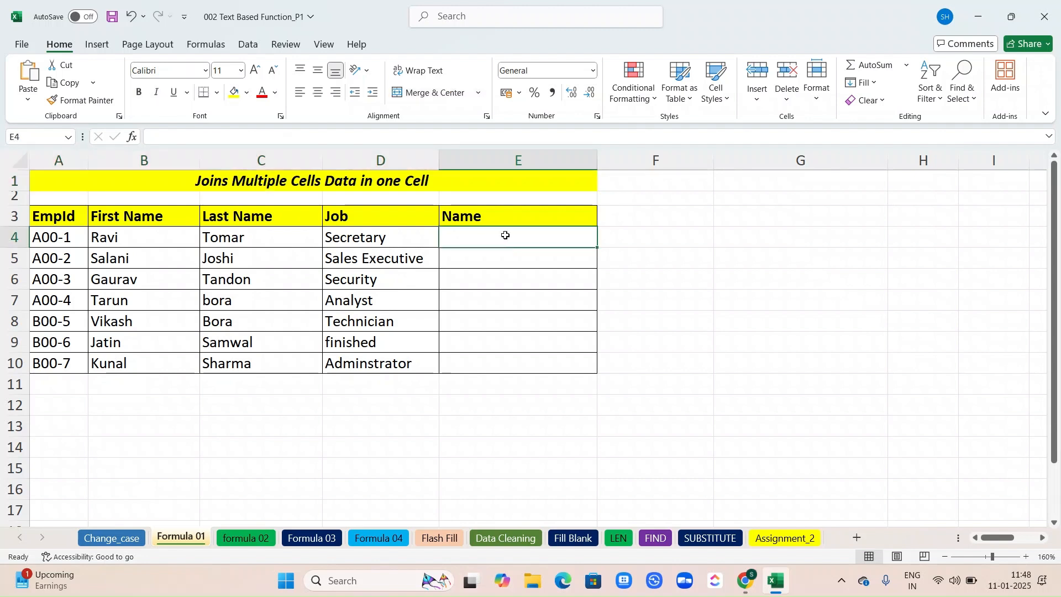
pyautogui.write('=')
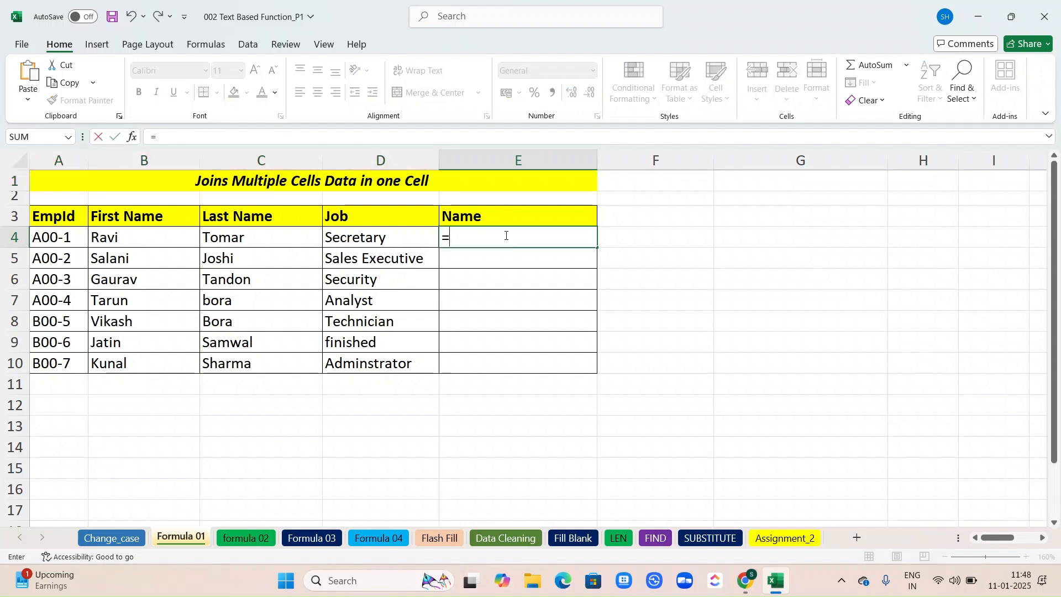
pyautogui.write('conc')
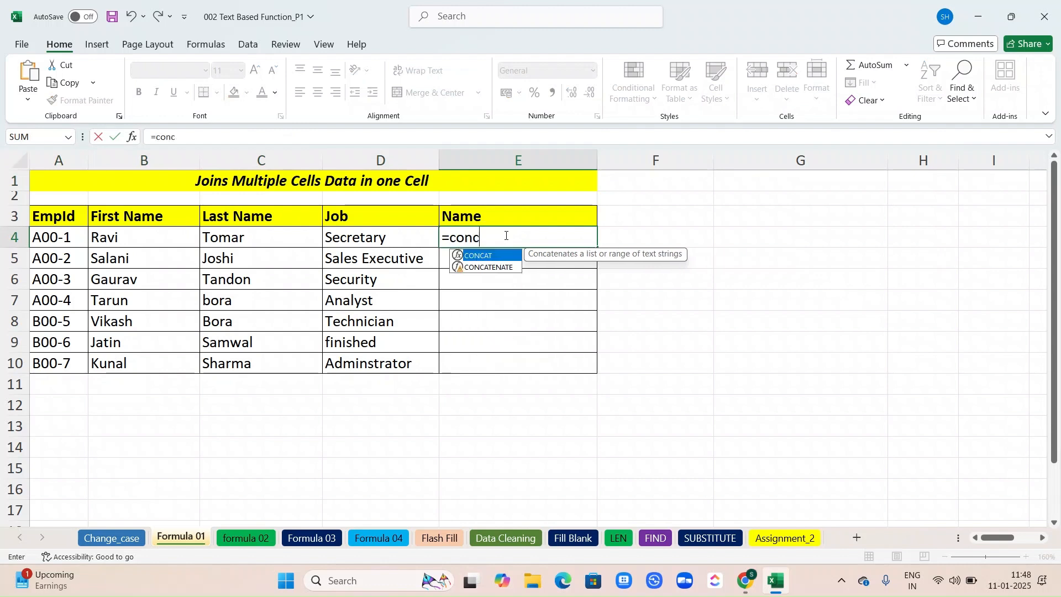
pyautogui.write('a')
pyautogui.press('Down')
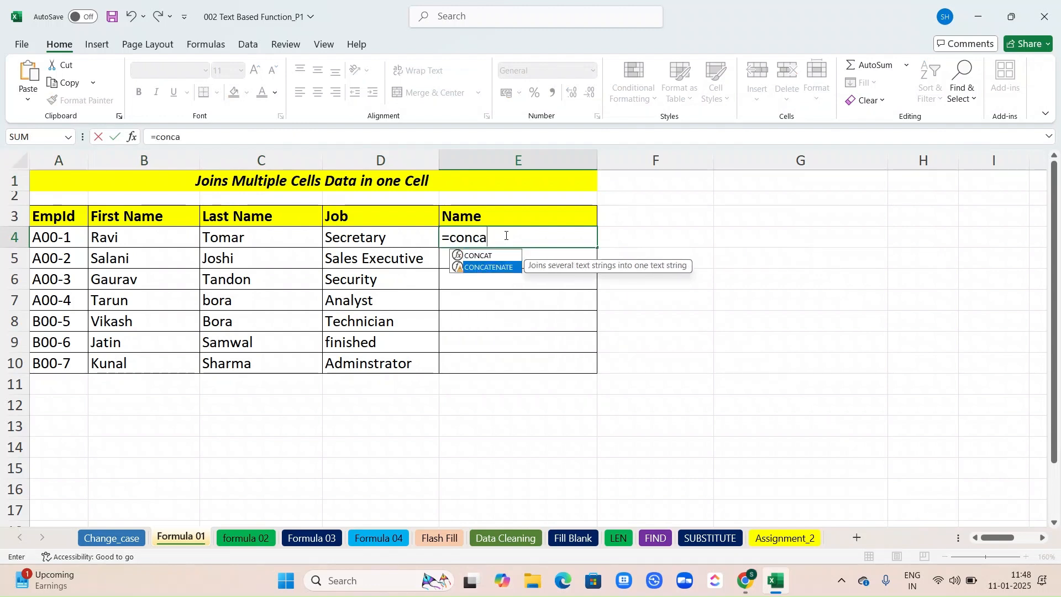
pyautogui.press('Tab')
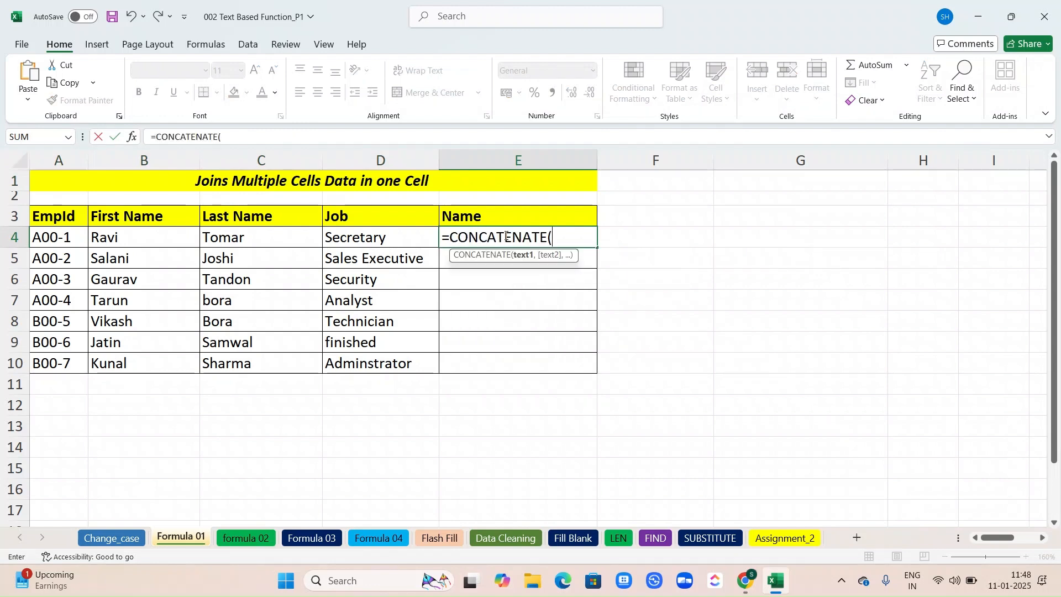
pyautogui.click(140, 231)
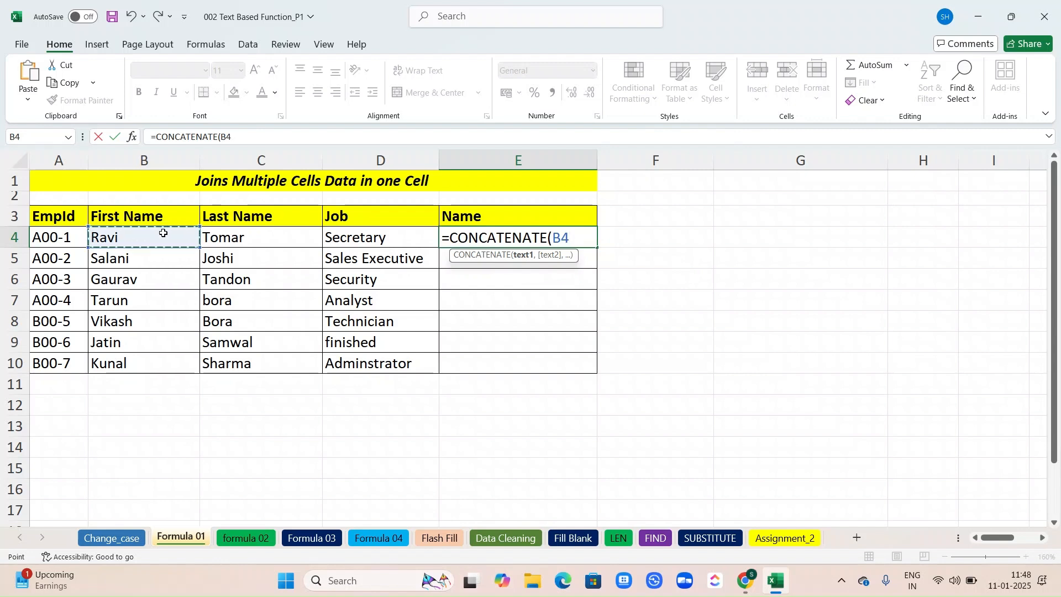
pyautogui.hotkey('shift', 'Right')
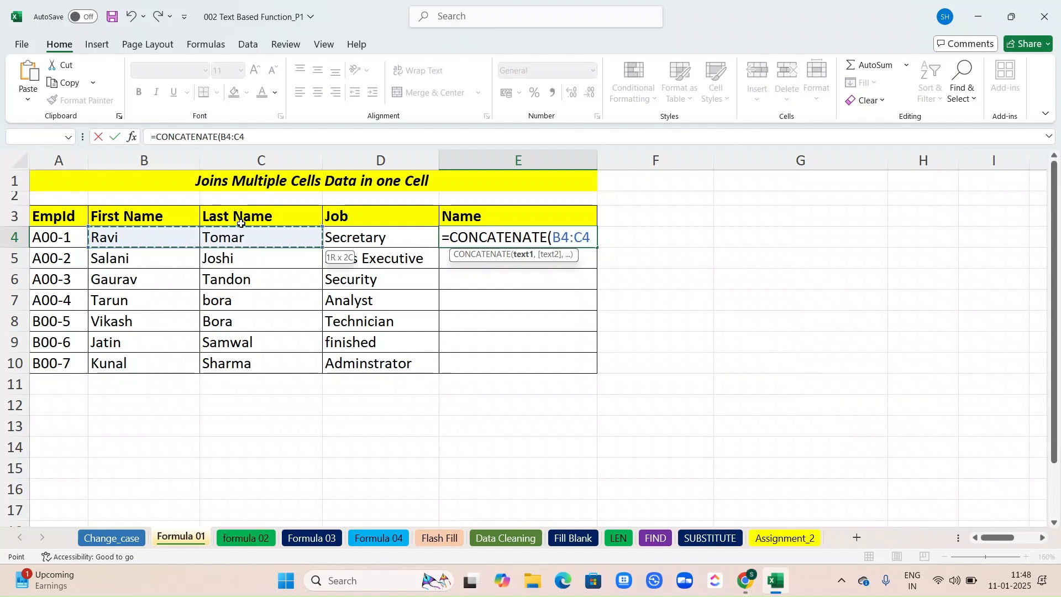
pyautogui.press('Return')
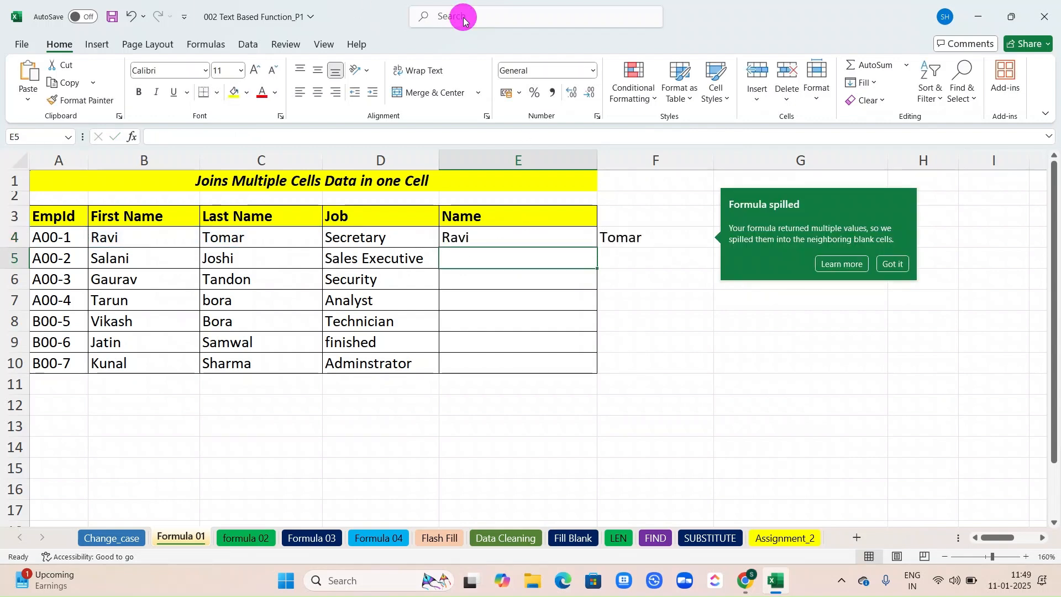
pyautogui.press('Up')
pyautogui.press('BackSpace')
pyautogui.click(503, 267)
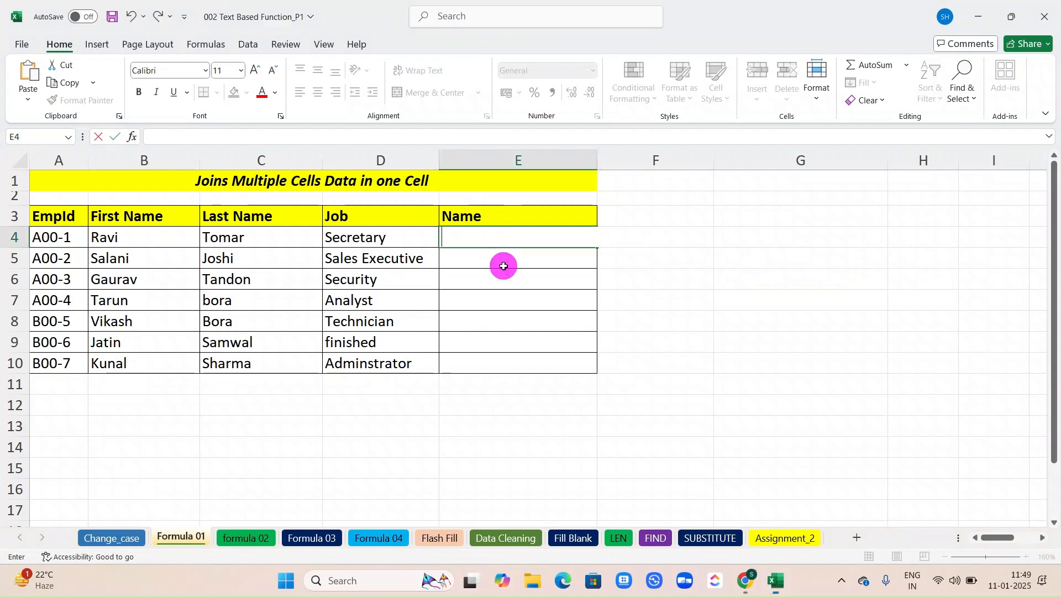
# Step: Enter =CONCATENATE(B4," ",C4) in cell E4 to join the first and last name with a space
pyautogui.write('=conca')
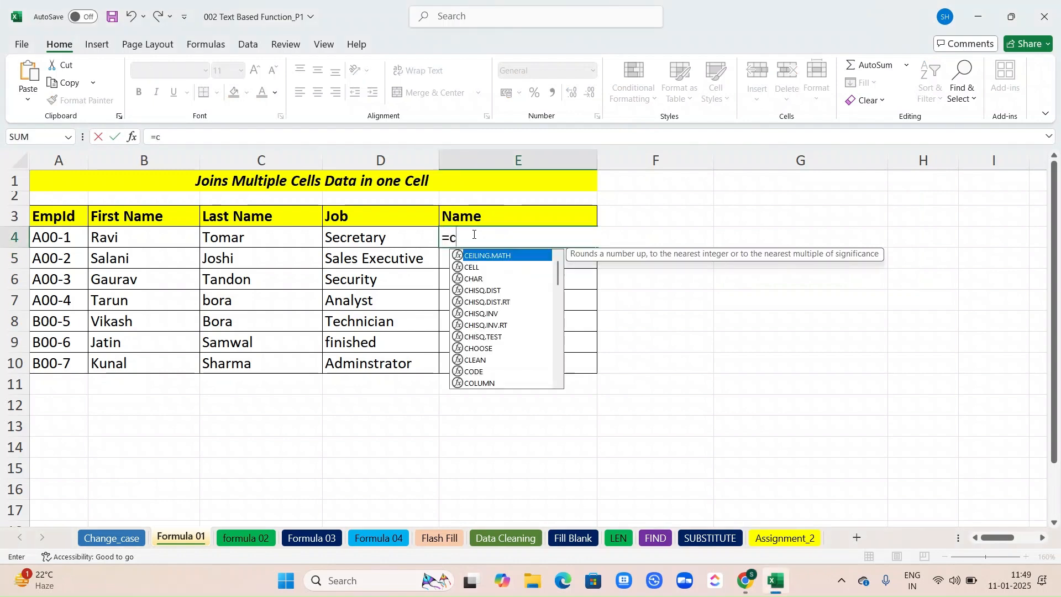
pyautogui.press('Down')
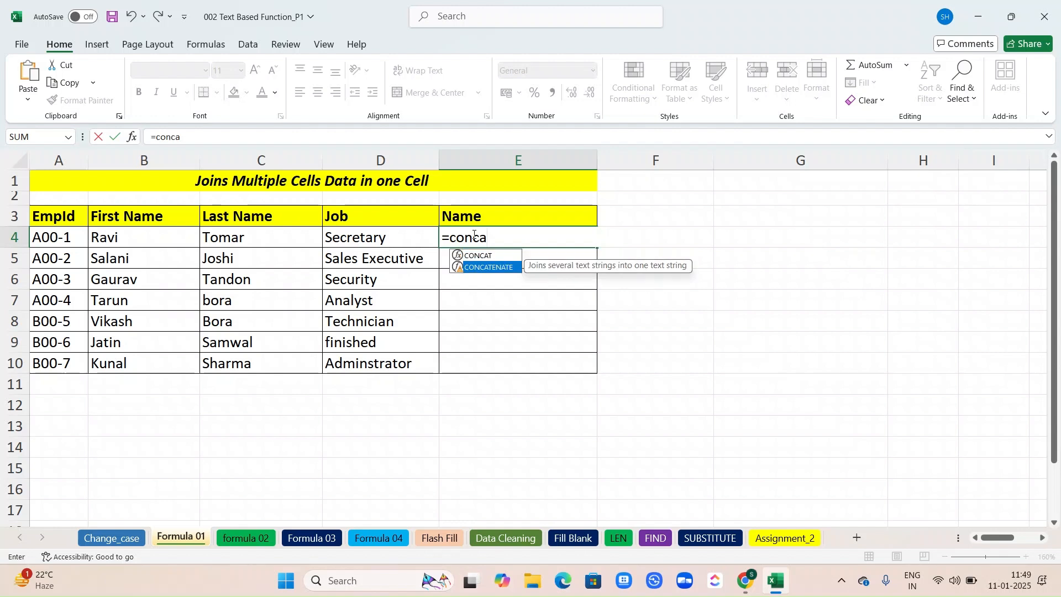
pyautogui.press('Tab')
pyautogui.click(147, 239)
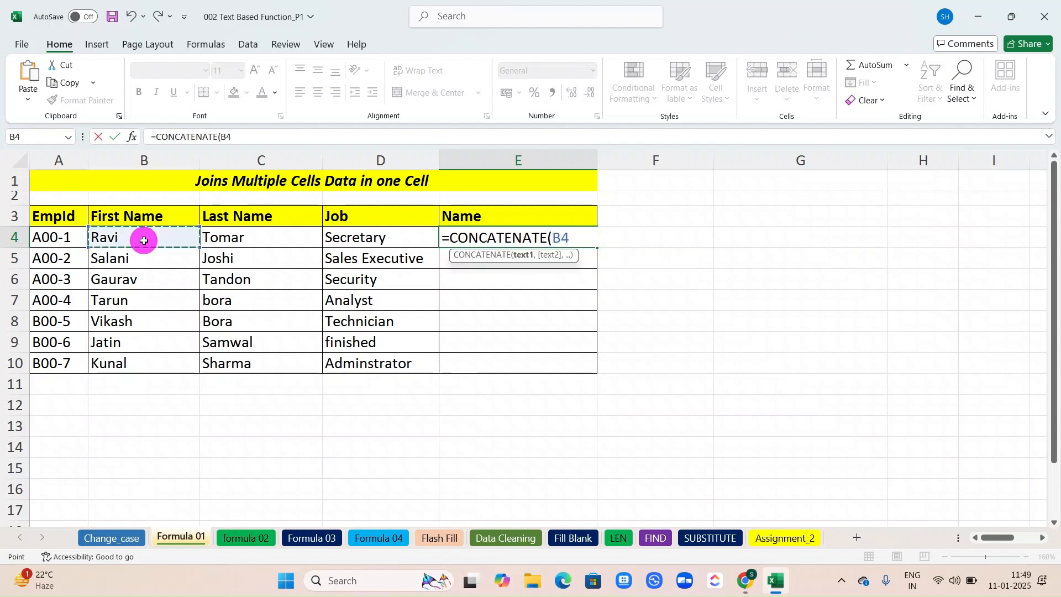
pyautogui.write(',')
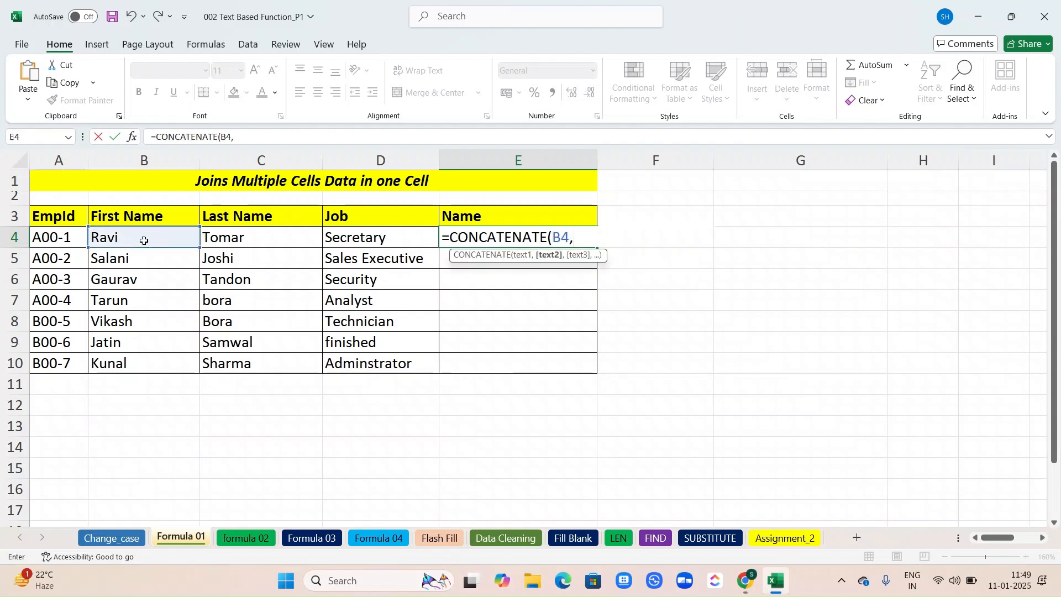
pyautogui.click(229, 243)
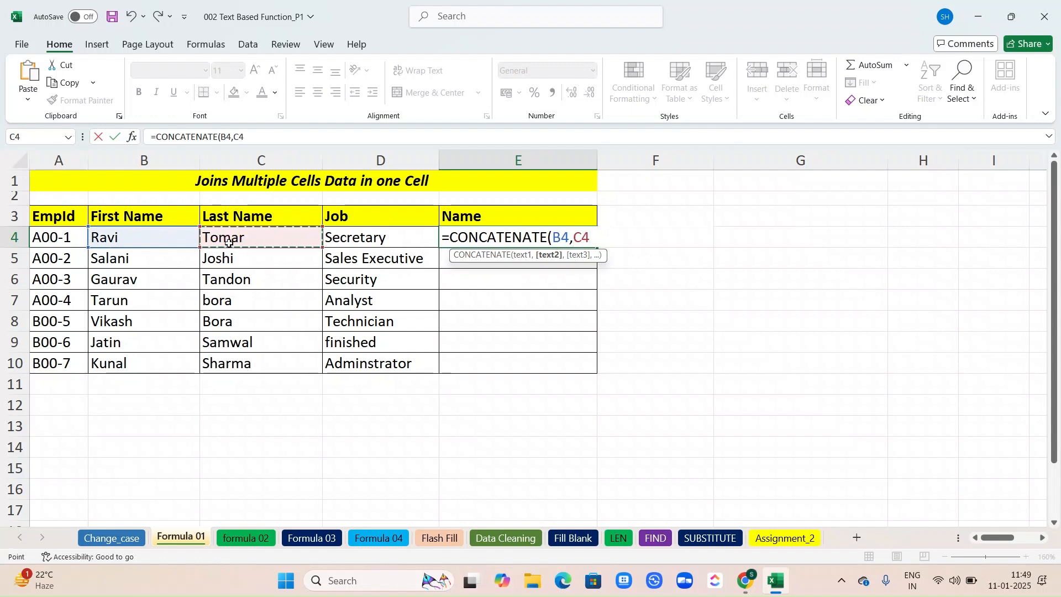
pyautogui.press('BackSpace')
pyautogui.press('BackSpace')
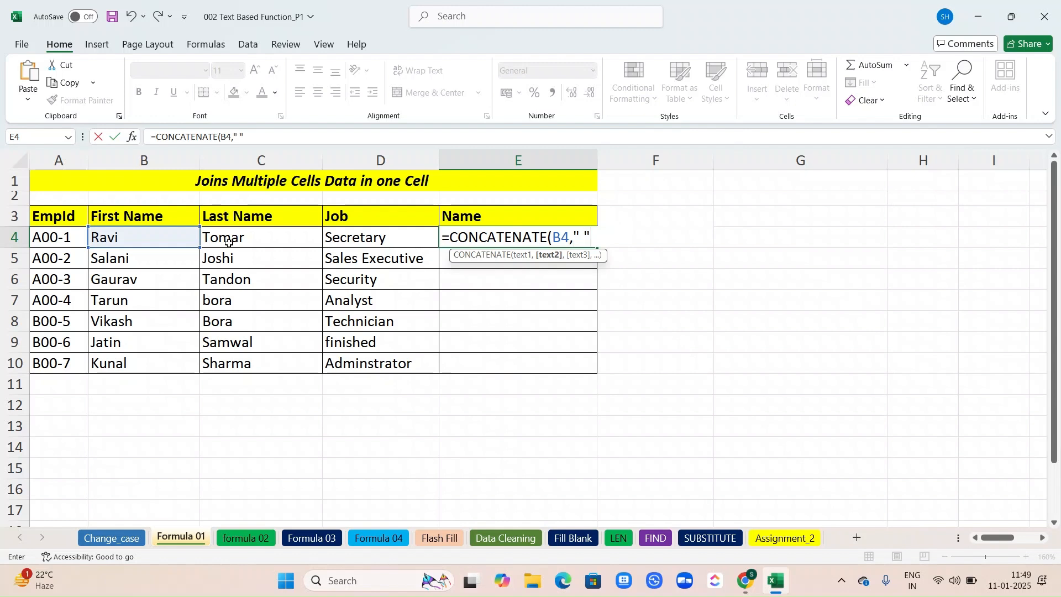
pyautogui.write('" ",')
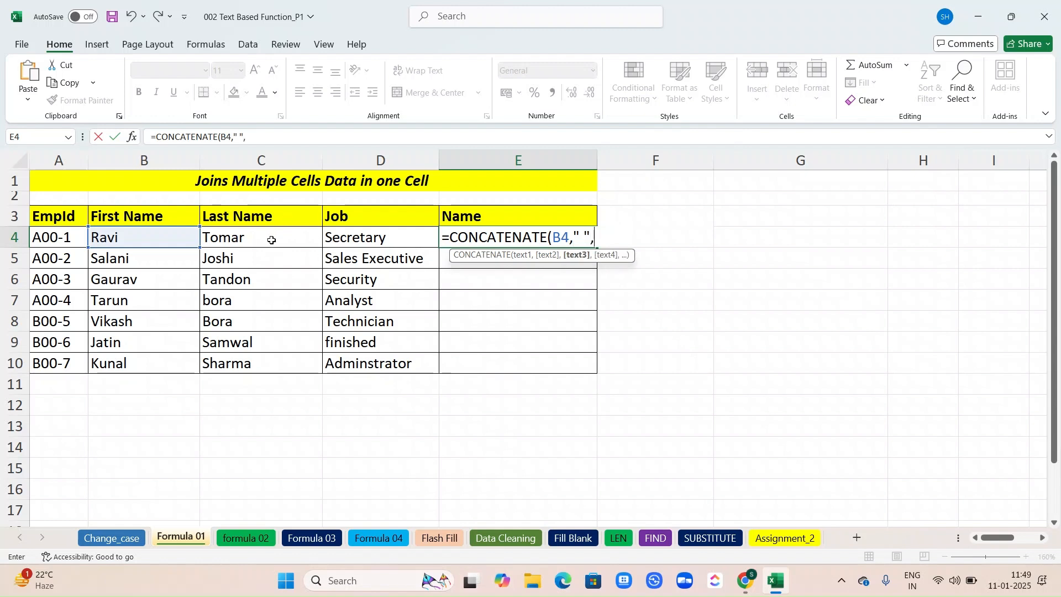
pyautogui.click(271, 240)
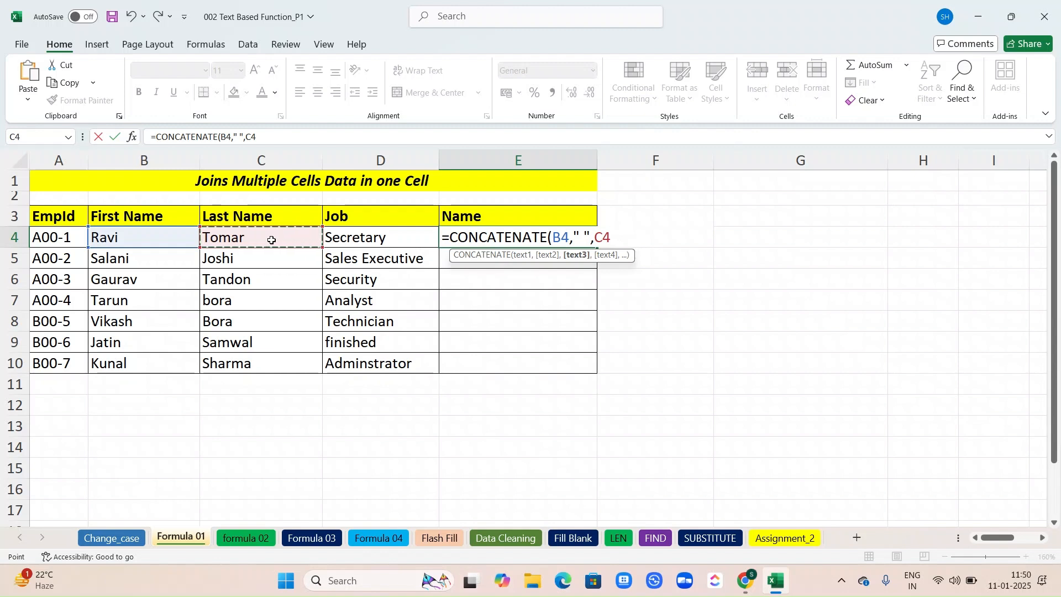
pyautogui.press('Return')
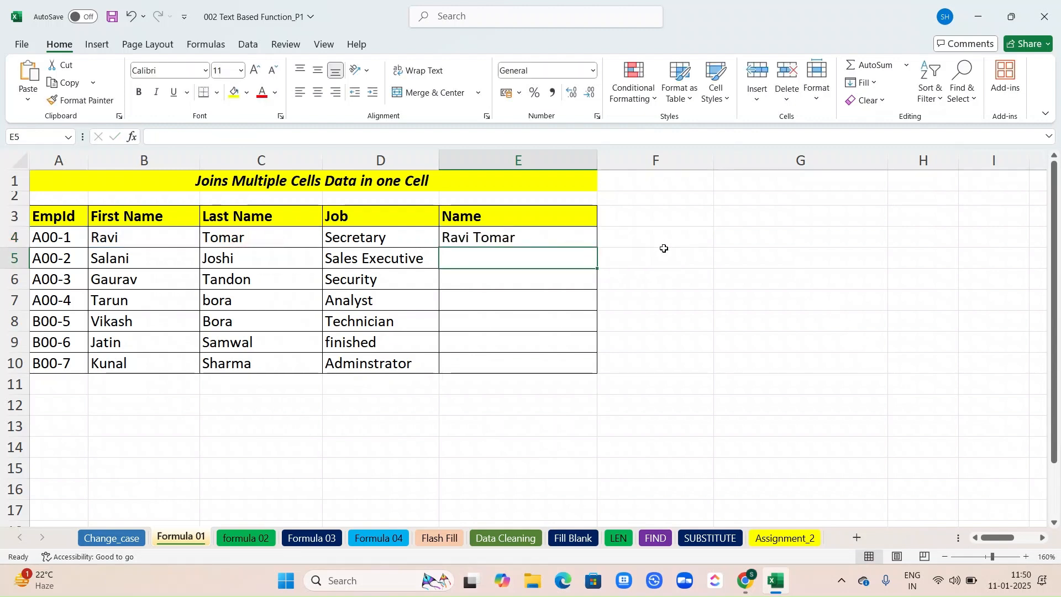
# Step: Try =CONCATENATE(B4,C4) without a space separator in cell F4, and clear the cell
pyautogui.click(642, 237)
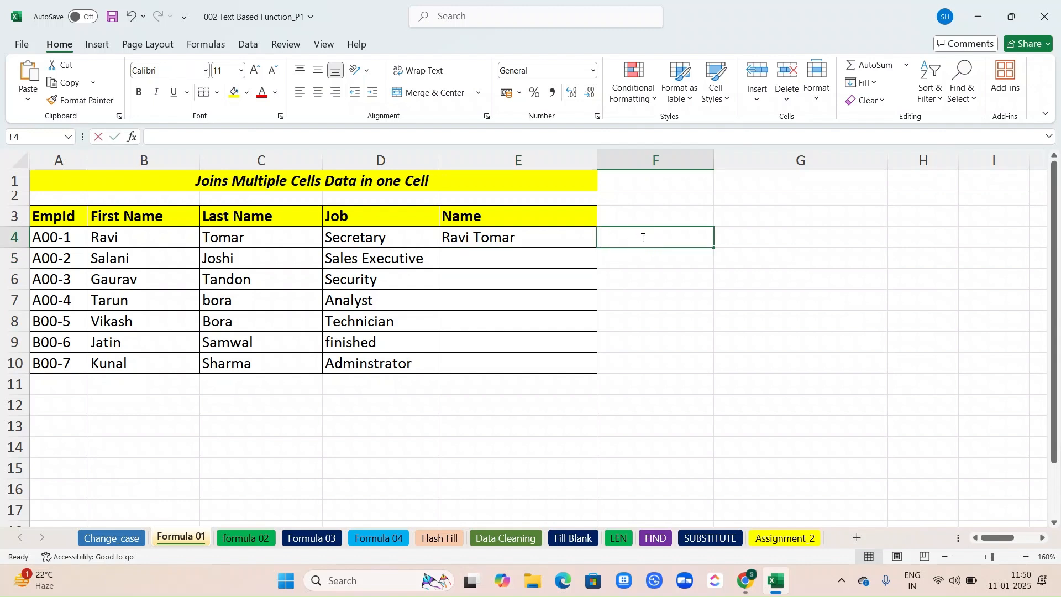
pyautogui.write('=co')
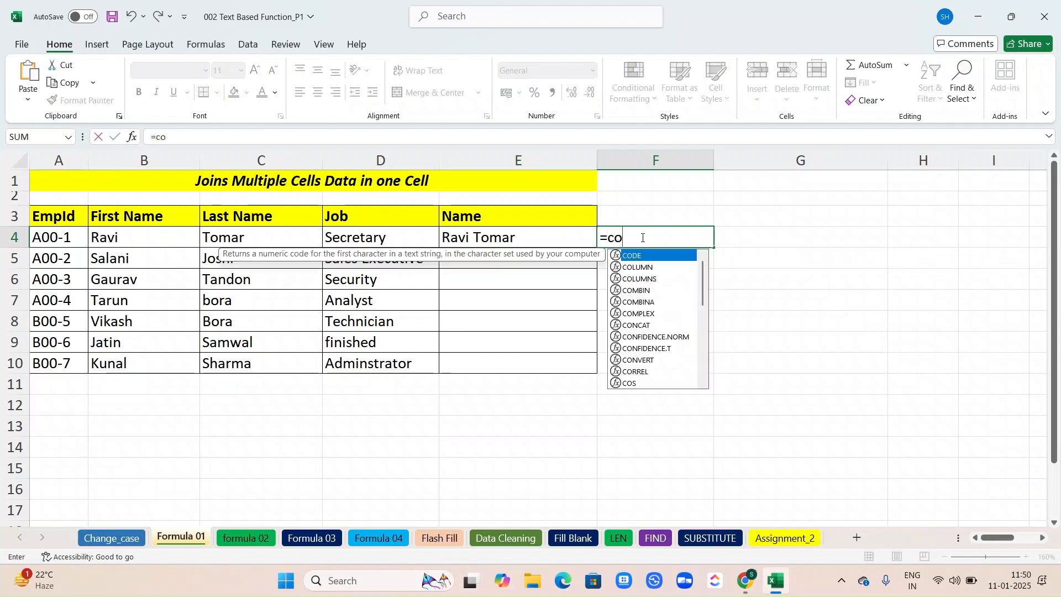
pyautogui.write('na')
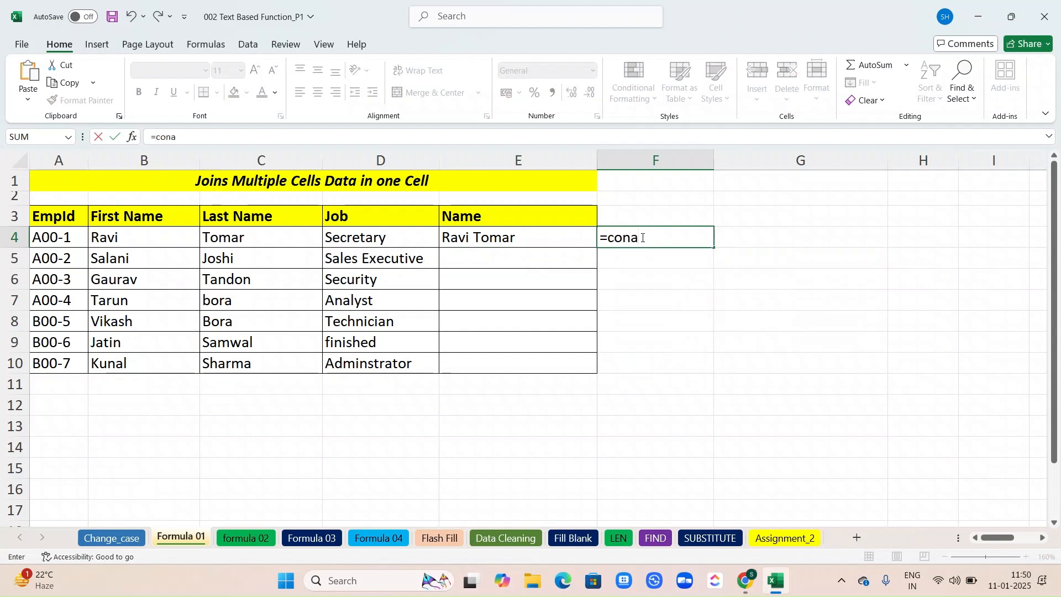
pyautogui.write('di')
pyautogui.press('BackSpace')
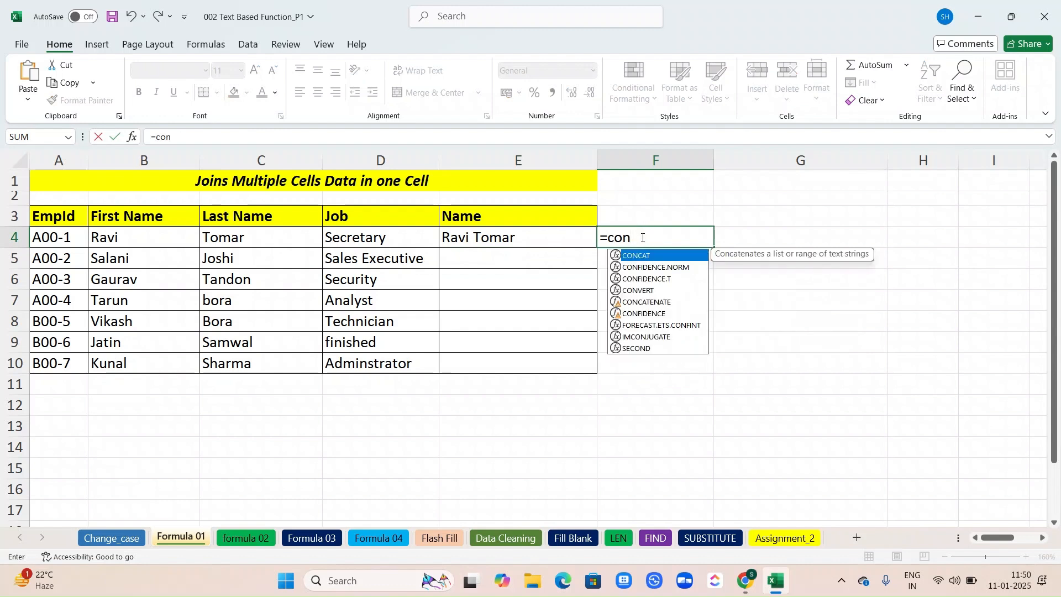
pyautogui.write('cat')
pyautogui.press('Down')
pyautogui.press('Tab')
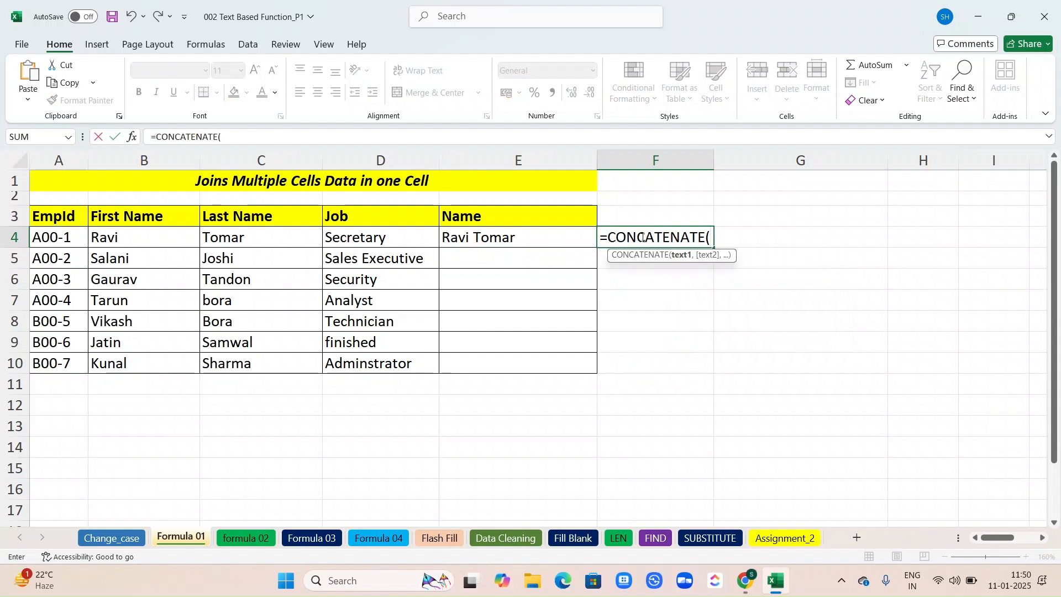
pyautogui.click(104, 246)
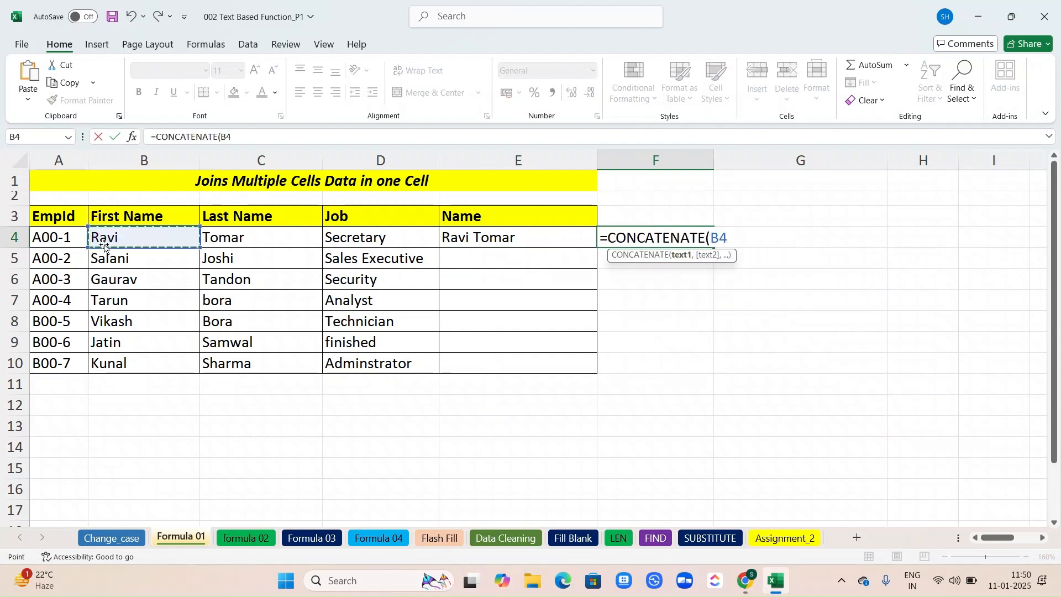
pyautogui.write(',')
pyautogui.click(207, 237)
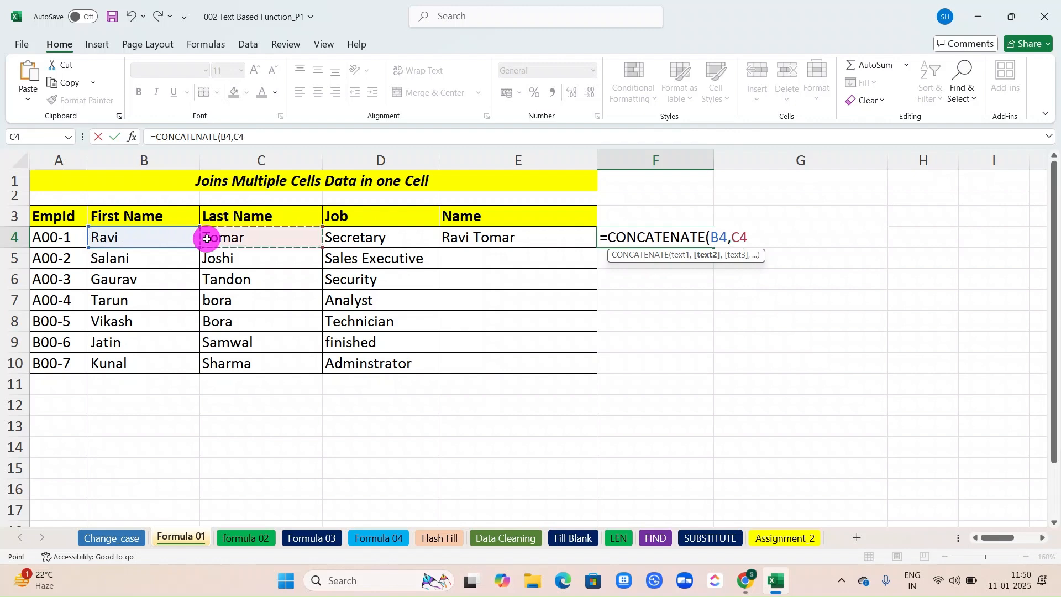
pyautogui.press('Return')
pyautogui.click(615, 241)
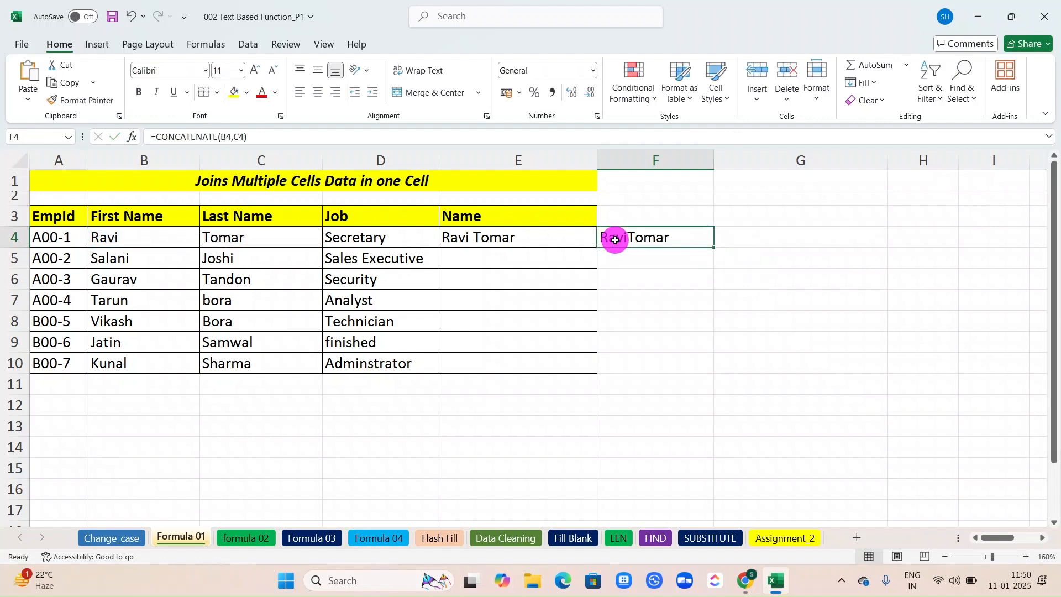
pyautogui.press('BackSpace')
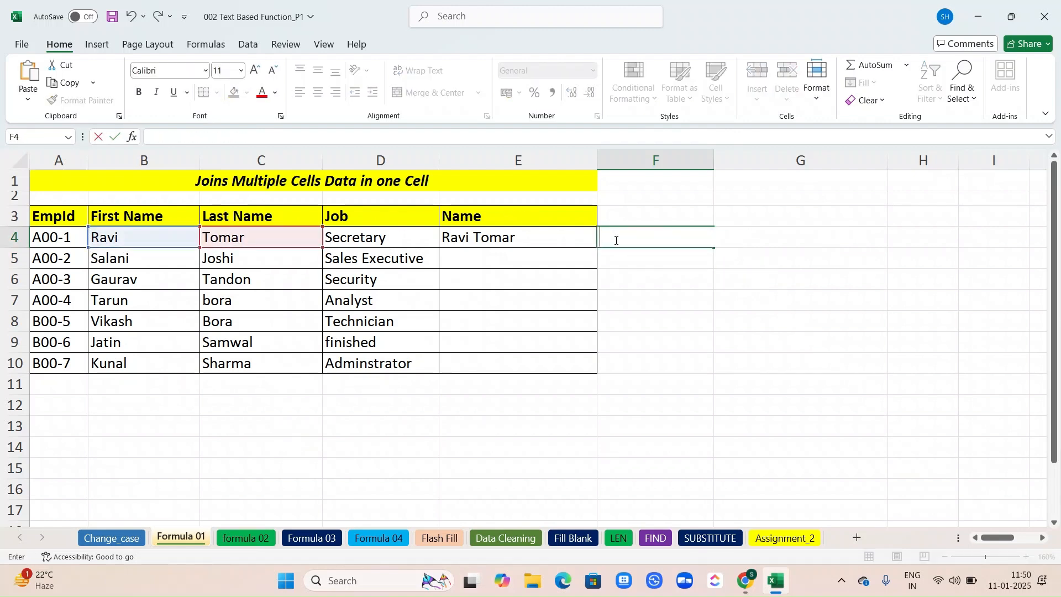
# Step: Review the space argument in E4's CONCATENATE formula and fill the formula down the Name column to E10
pyautogui.click(502, 232)
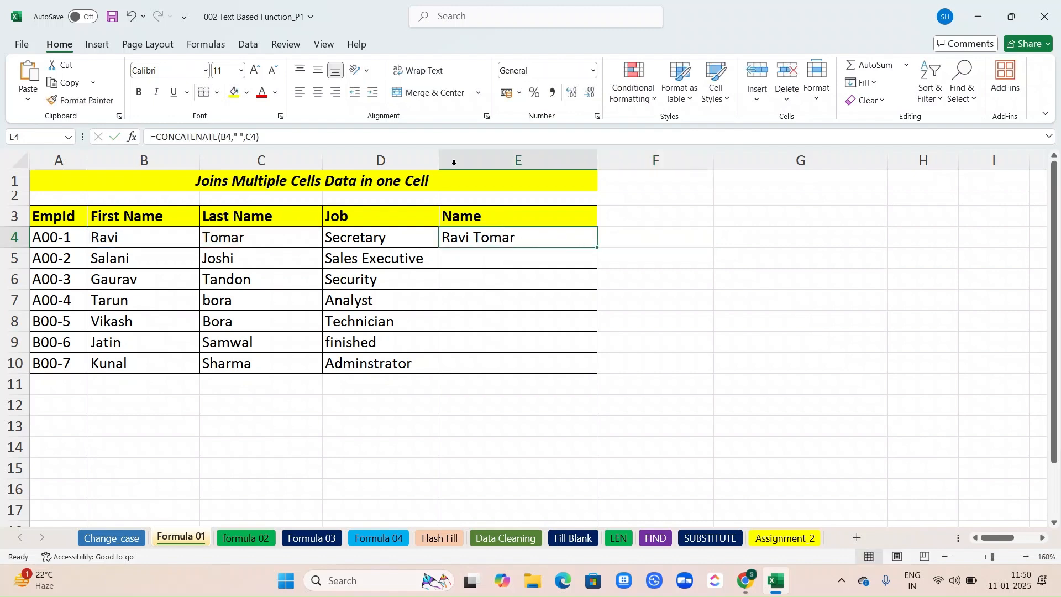
pyautogui.click(241, 136)
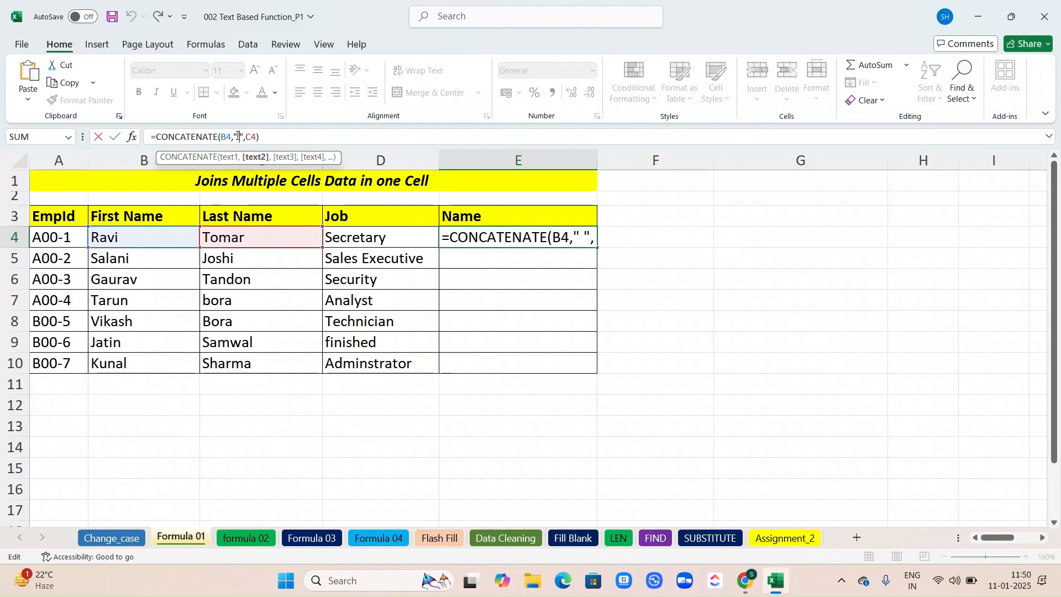
pyautogui.click(519, 265)
pyautogui.press('Escape')
pyautogui.click(500, 240)
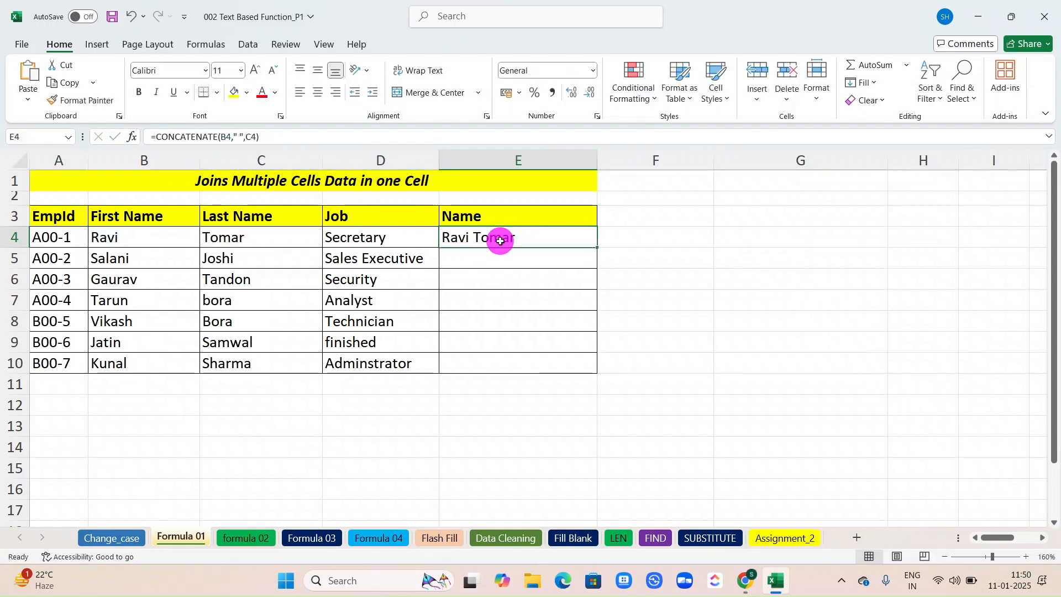
pyautogui.doubleClick(598, 249)
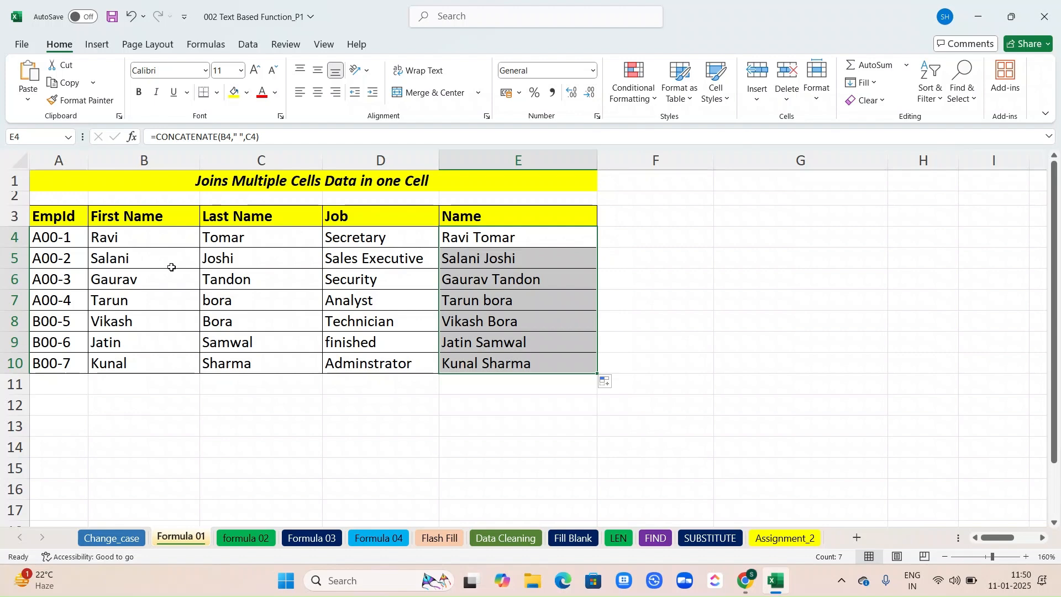
# Step: Switch to the formula 02 sheet on splitting data from one cell into multiple cells
pyautogui.click(246, 538)
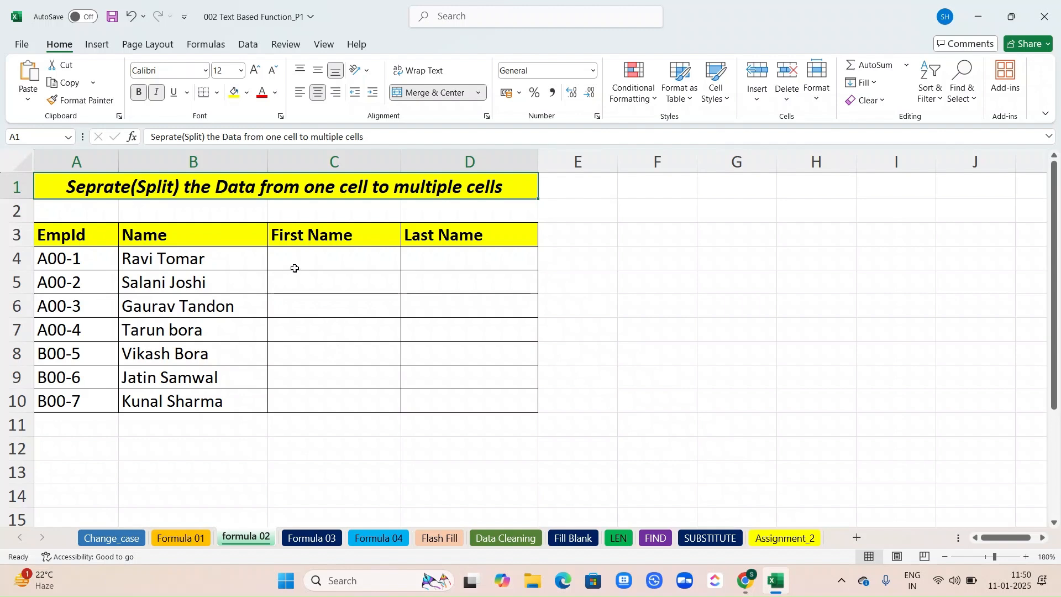
# Step: Try to run Text to Columns with the empty First Name cell C4 selected
pyautogui.click(345, 262)
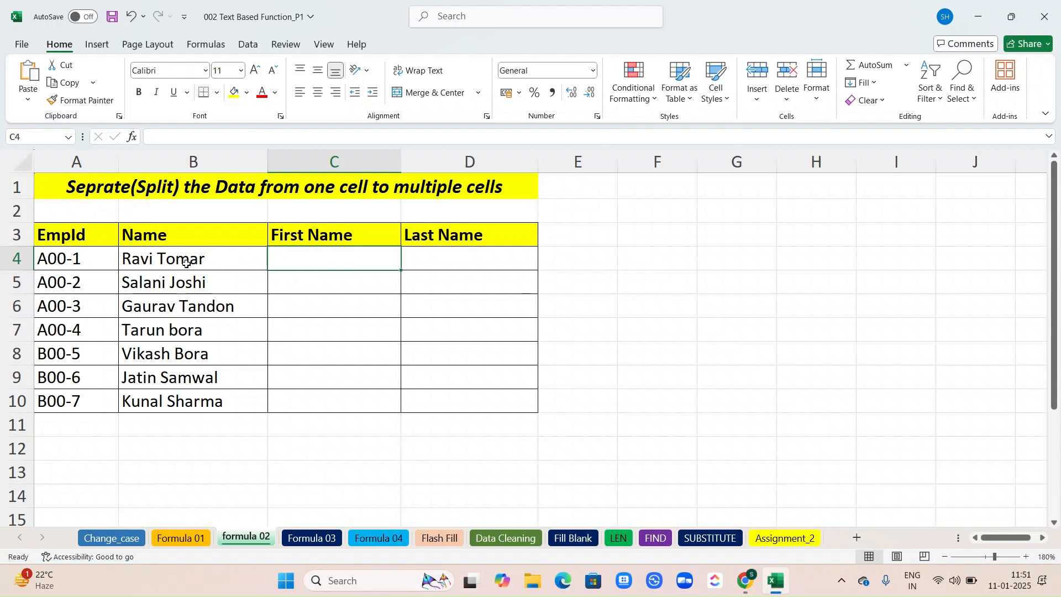
pyautogui.click(203, 259)
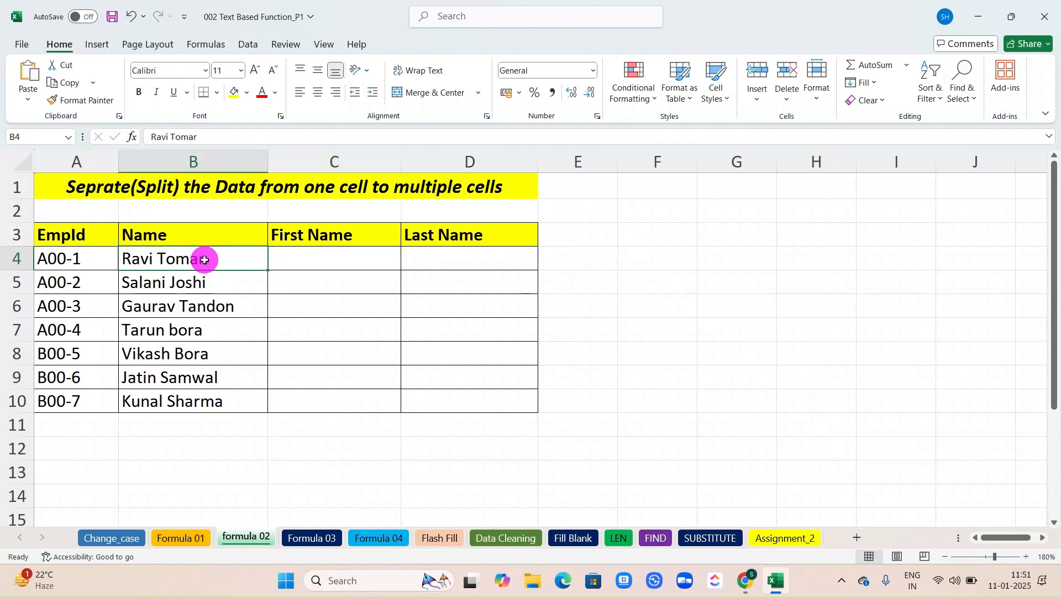
pyautogui.click(375, 251)
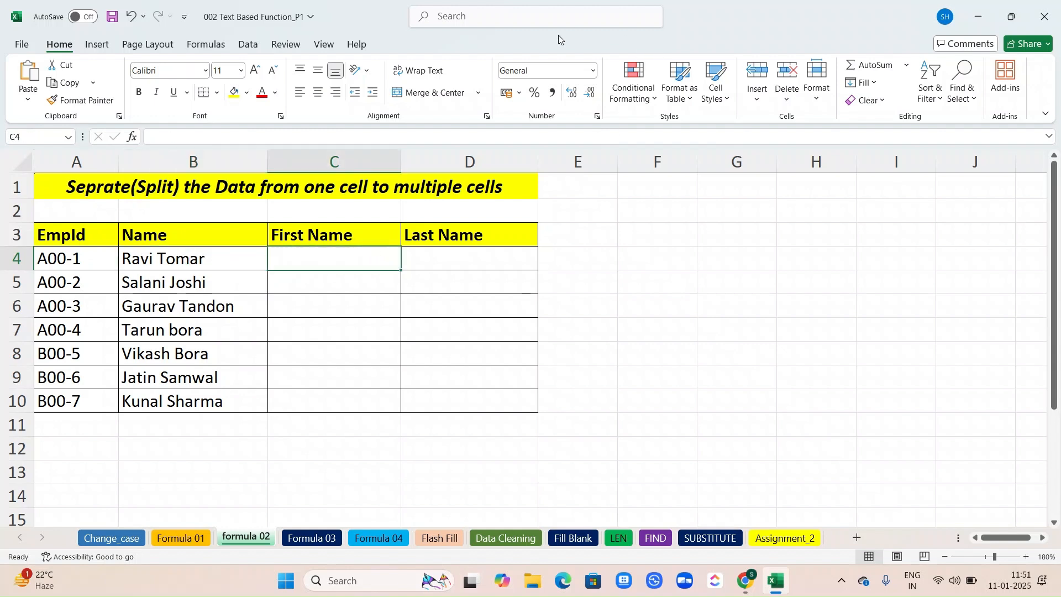
pyautogui.click(258, 45)
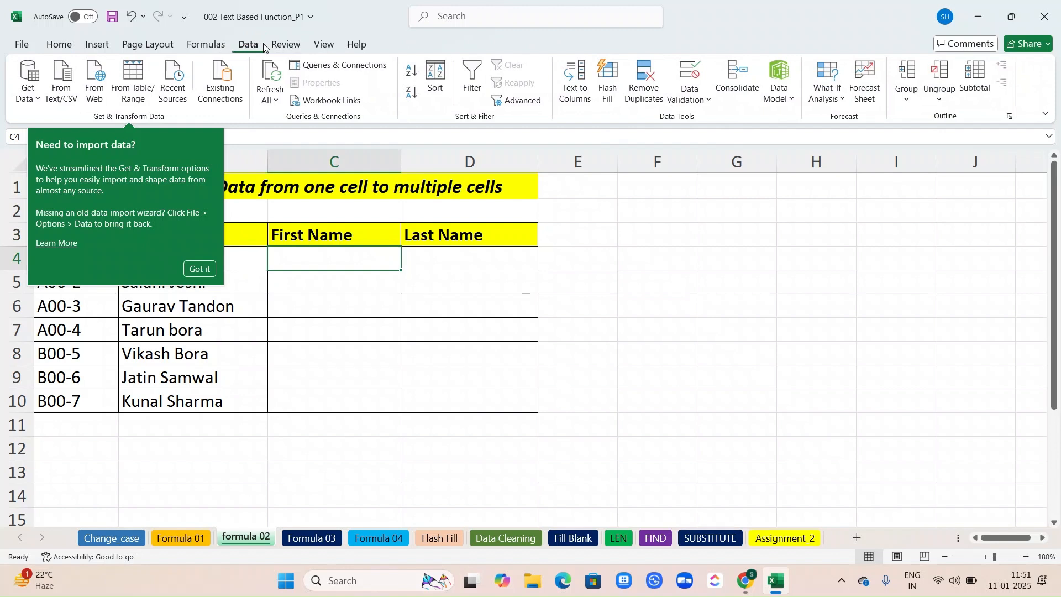
pyautogui.click(575, 78)
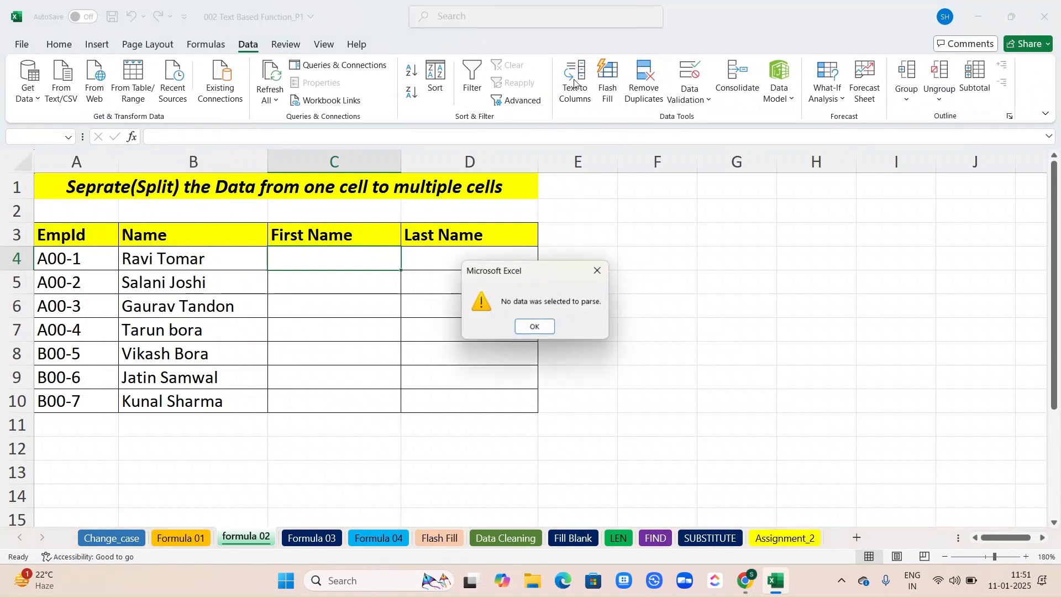
pyautogui.click(529, 326)
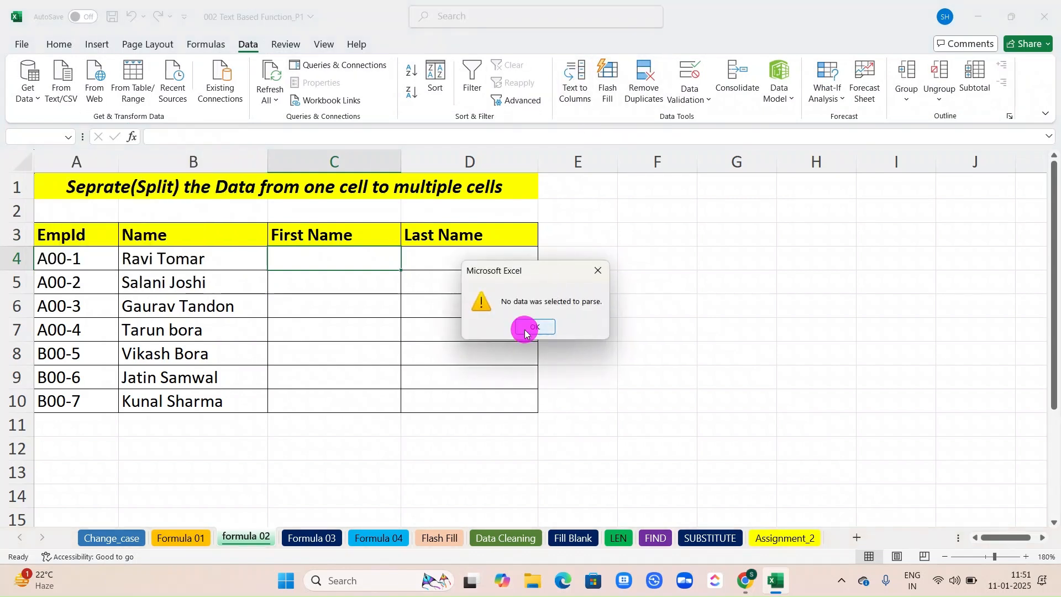
# Step: Start Text to Columns on the full names in B4:B10 as delimited data, adding Space as a delimiter
pyautogui.moveTo(204, 260); pyautogui.dragTo(182, 400)
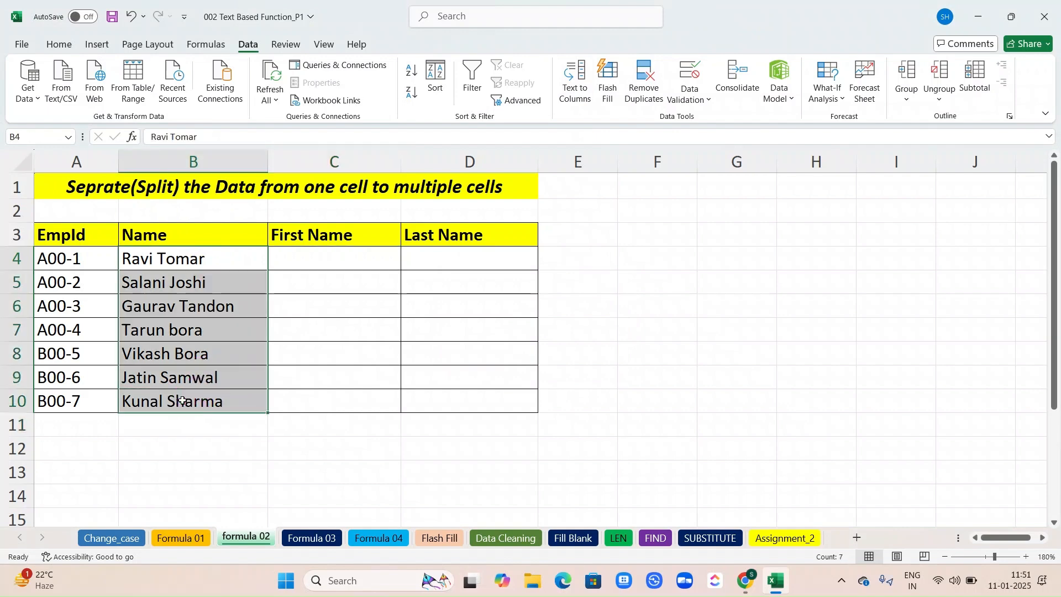
pyautogui.click(576, 92)
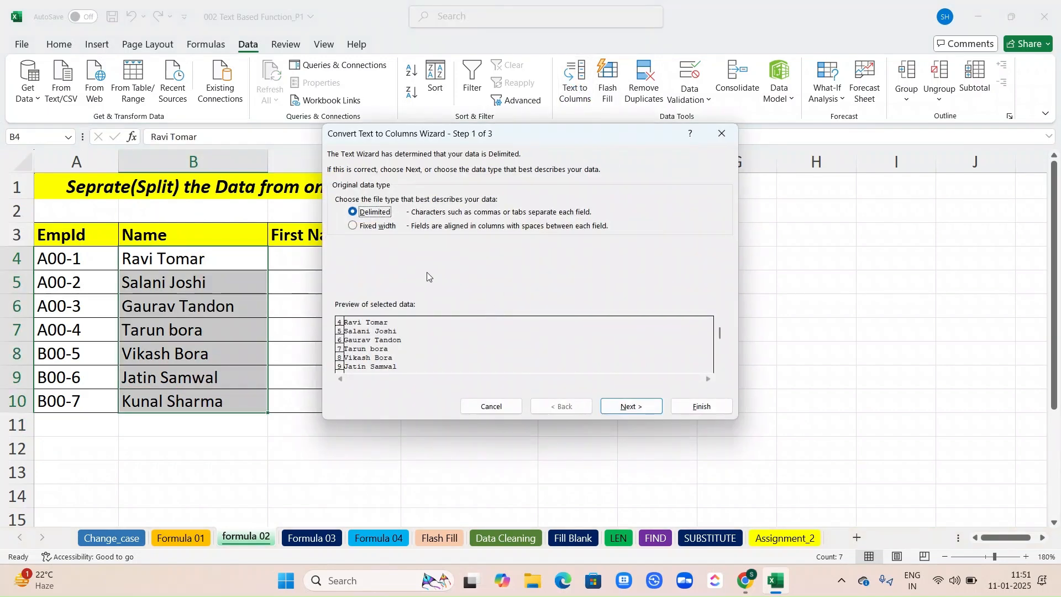
pyautogui.click(615, 412)
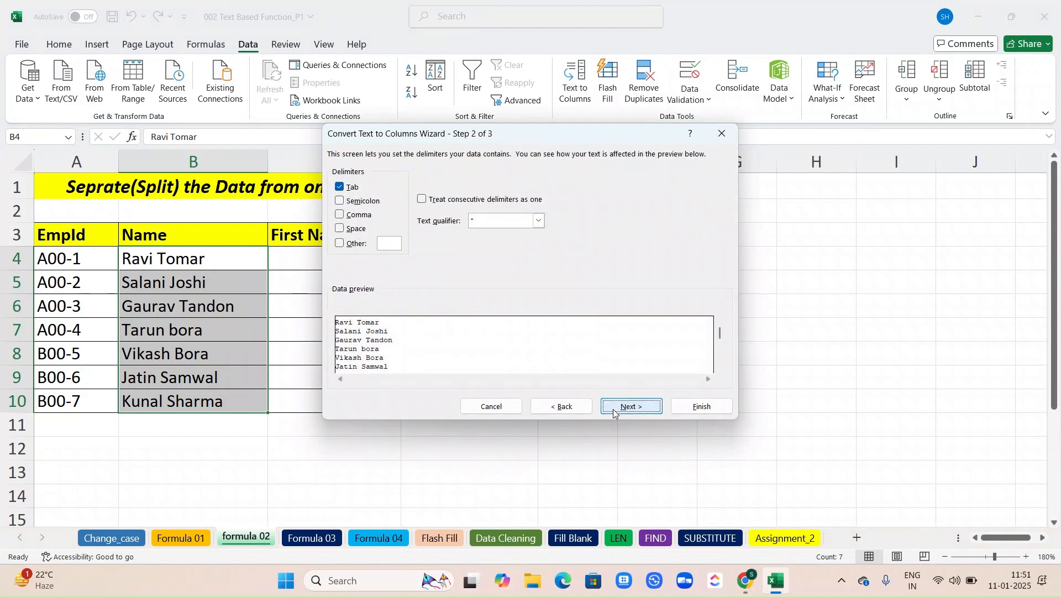
pyautogui.click(352, 236)
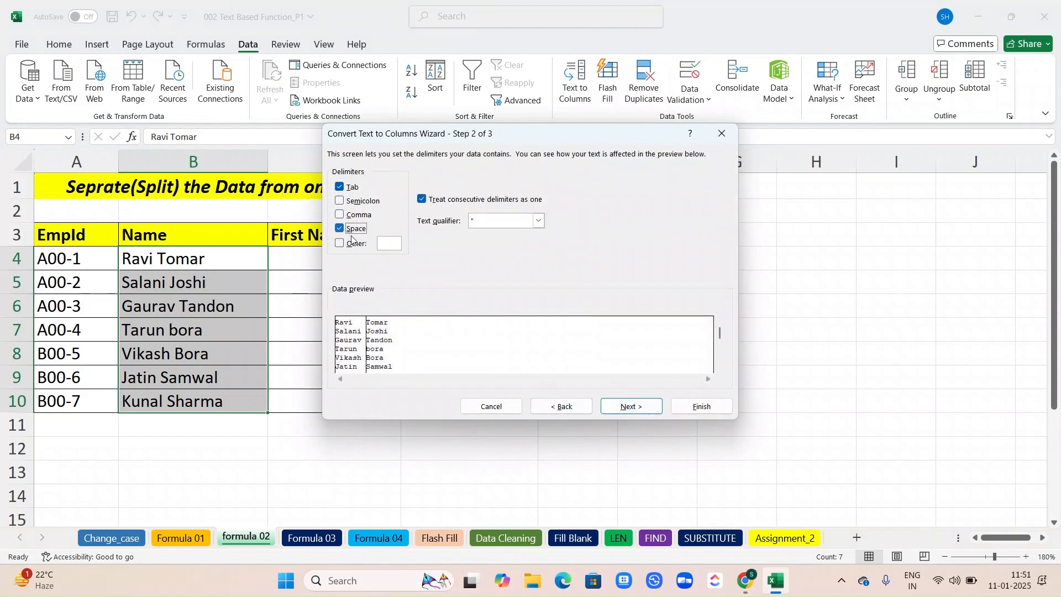
pyautogui.click(629, 406)
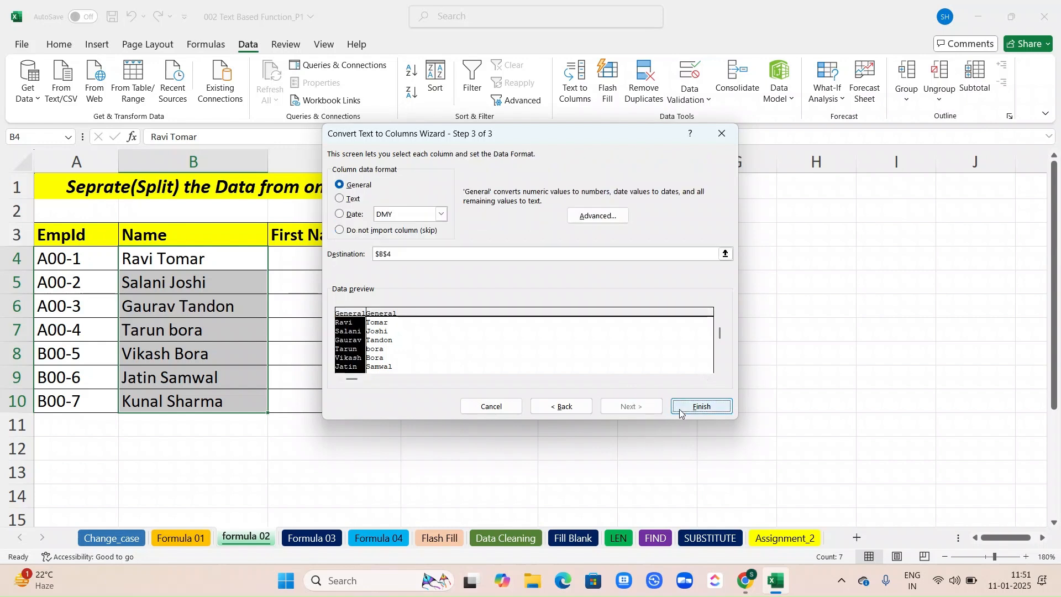
# Step: Set the split destination to $C$4 and finish the conversion, accepting replacement of existing data
pyautogui.moveTo(407, 255); pyautogui.dragTo(376, 251)
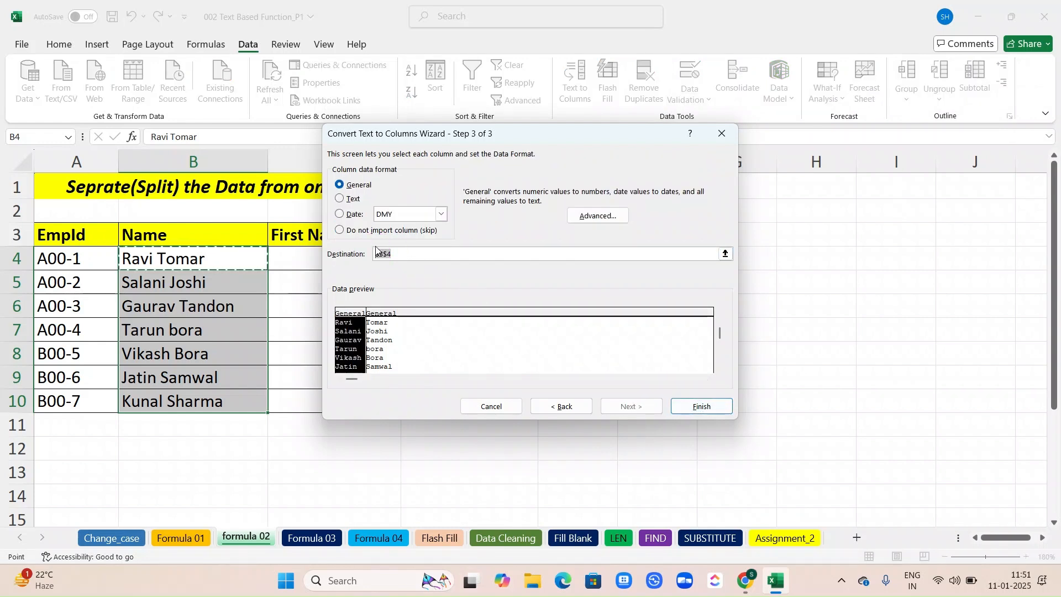
pyautogui.click(383, 252)
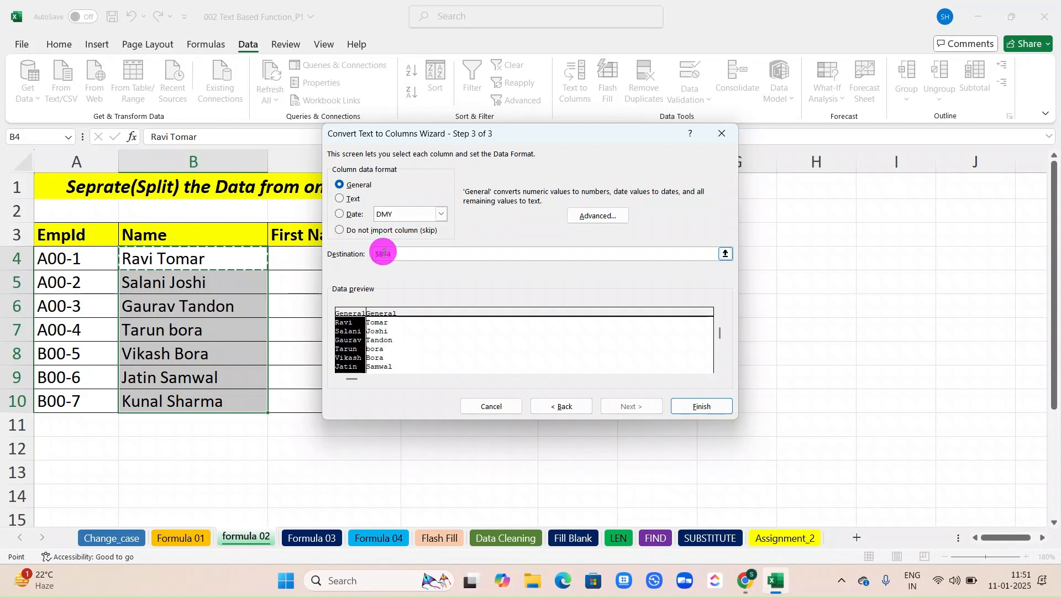
pyautogui.press('BackSpace')
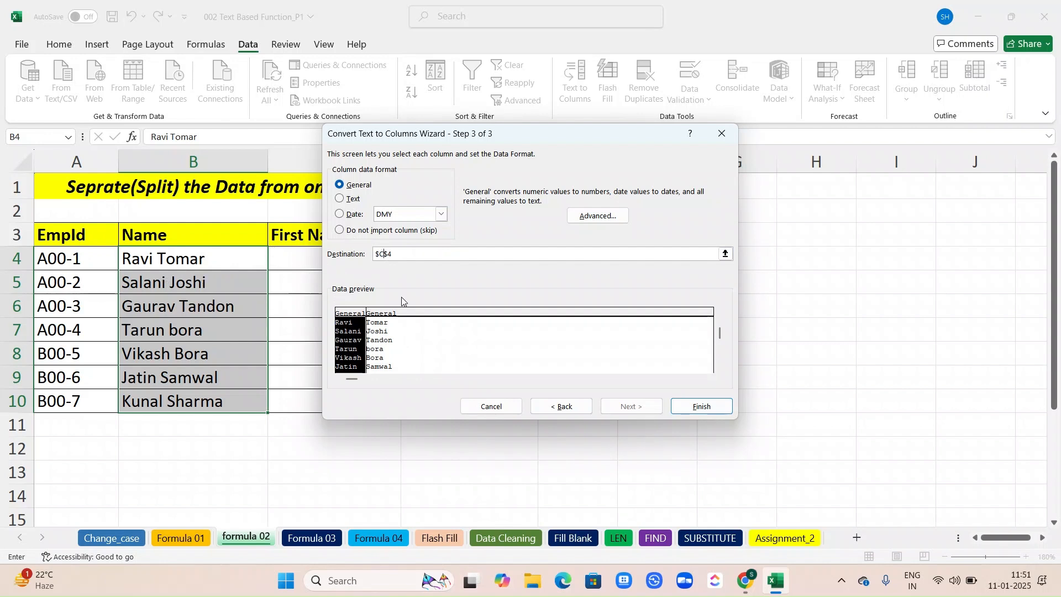
pyautogui.click(705, 407)
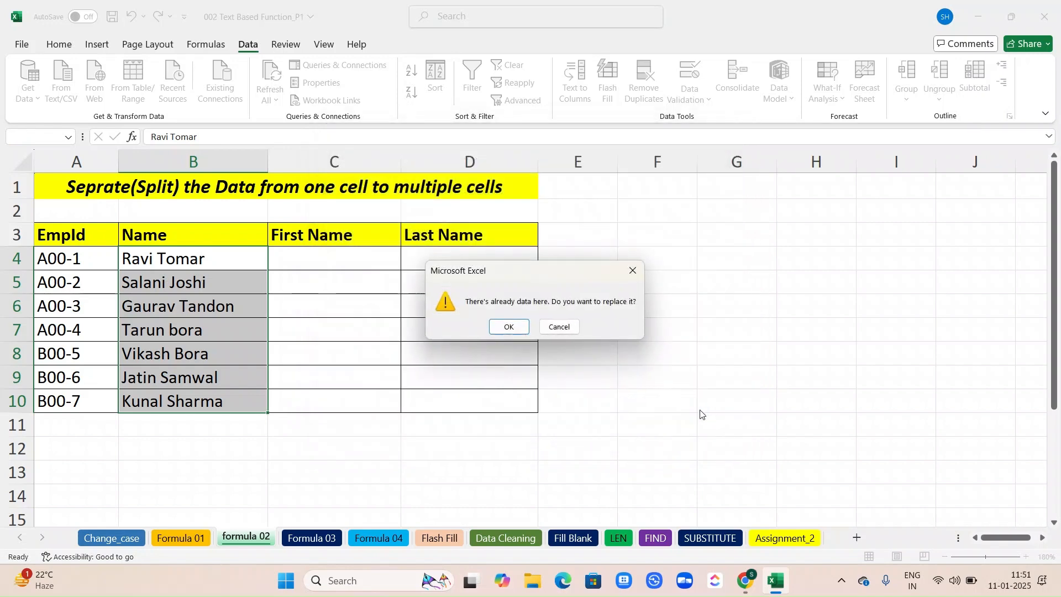
pyautogui.click(506, 326)
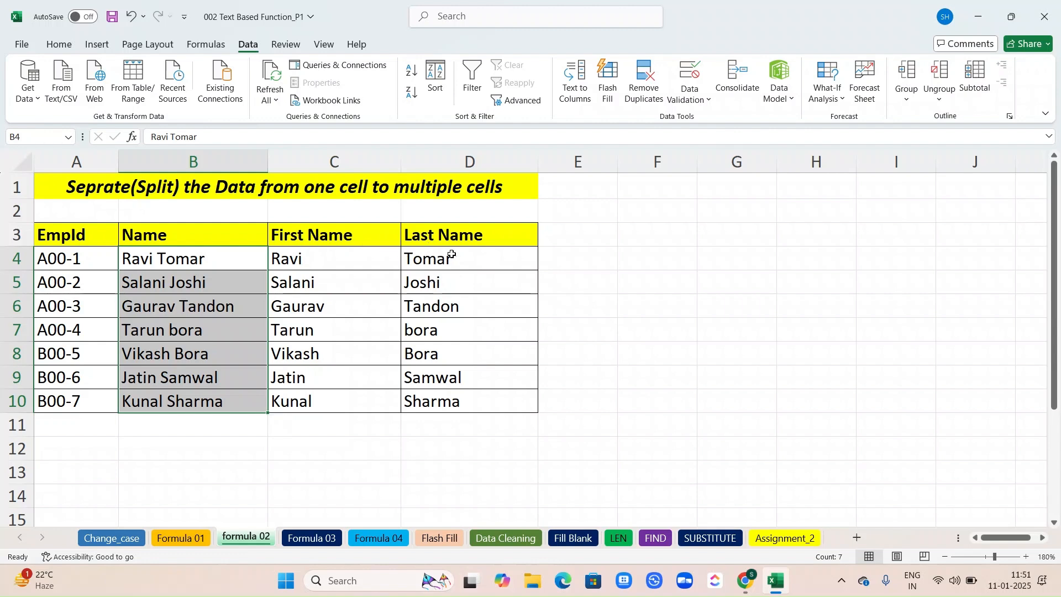
pyautogui.moveTo(455, 258); pyautogui.dragTo(452, 400)
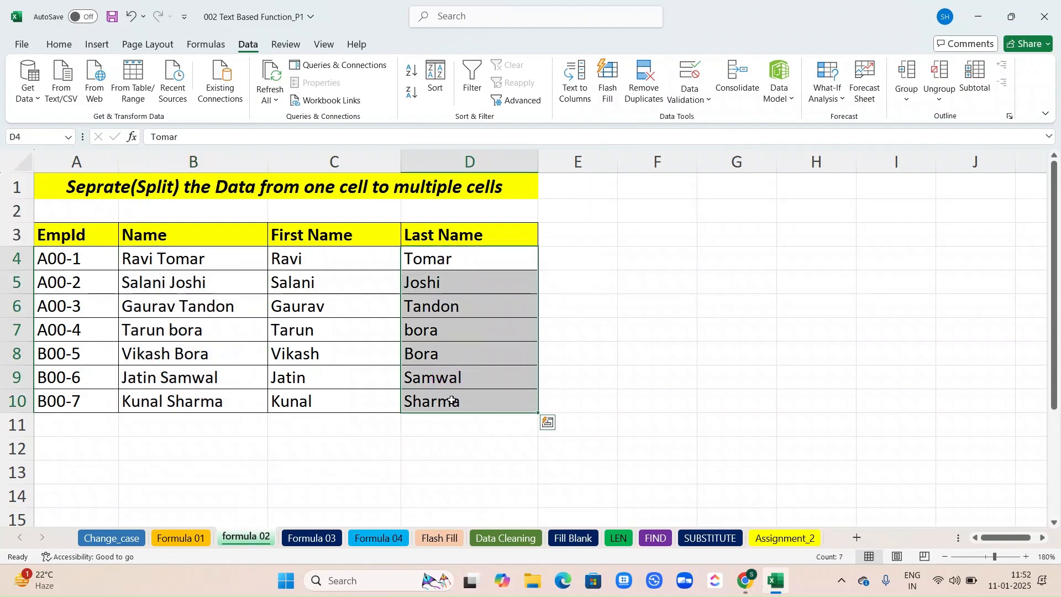
pyautogui.hotkey('ctrl', 'f')
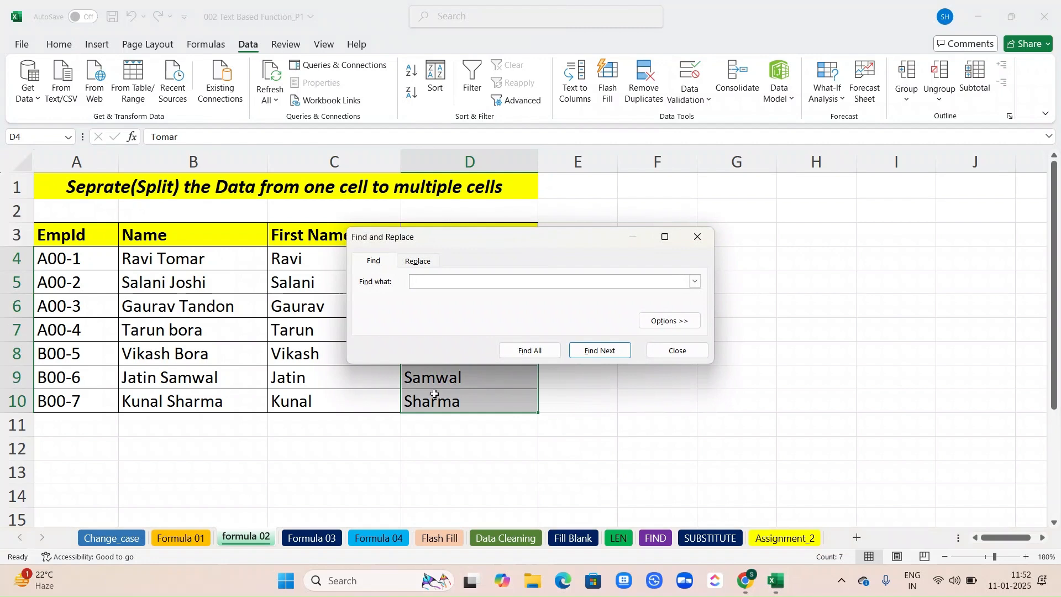
pyautogui.click(415, 266)
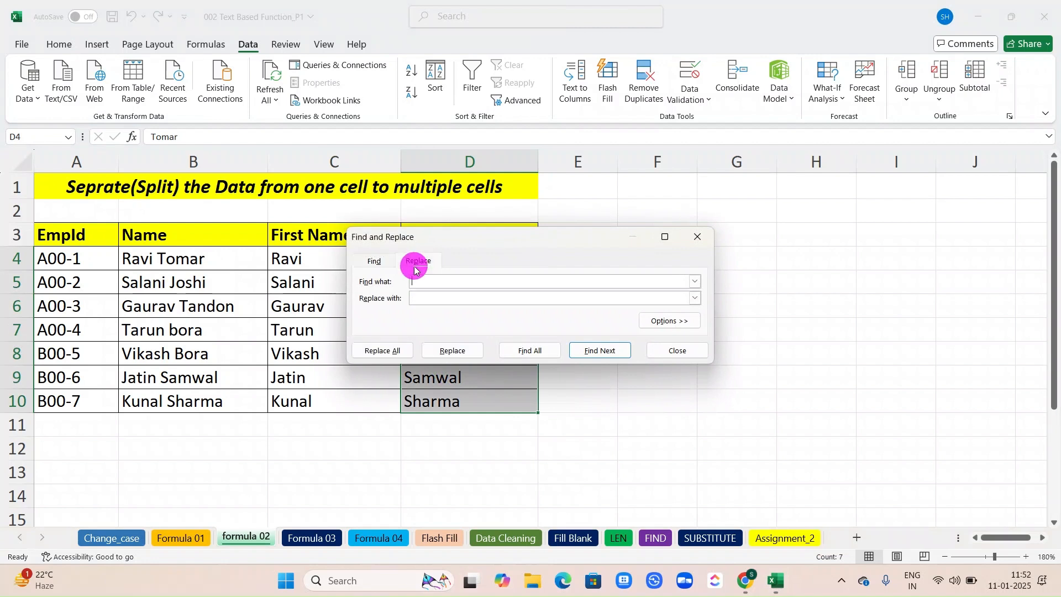
pyautogui.click(427, 297)
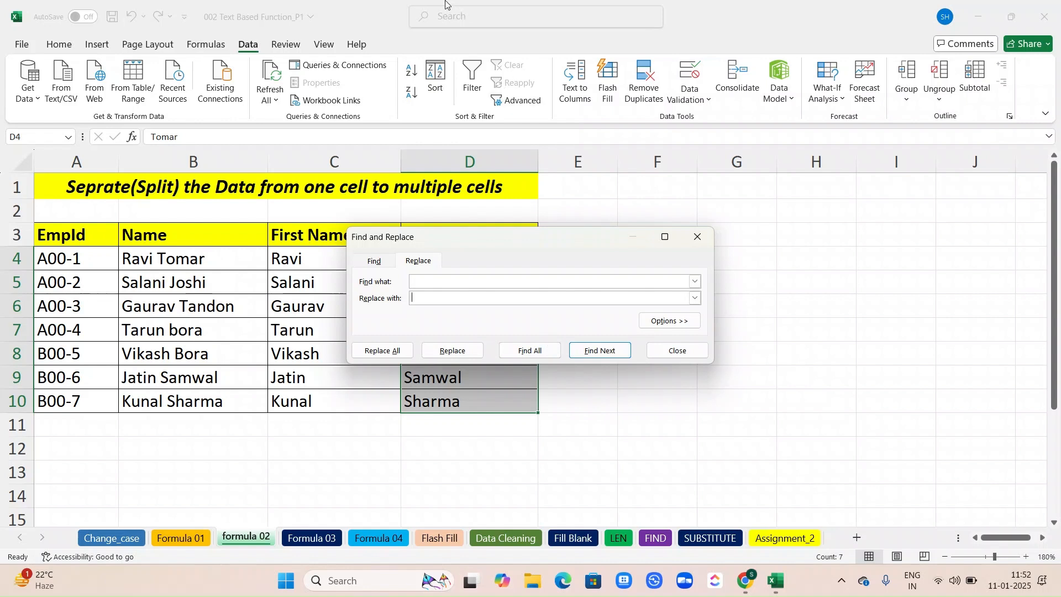
pyautogui.press('Escape')
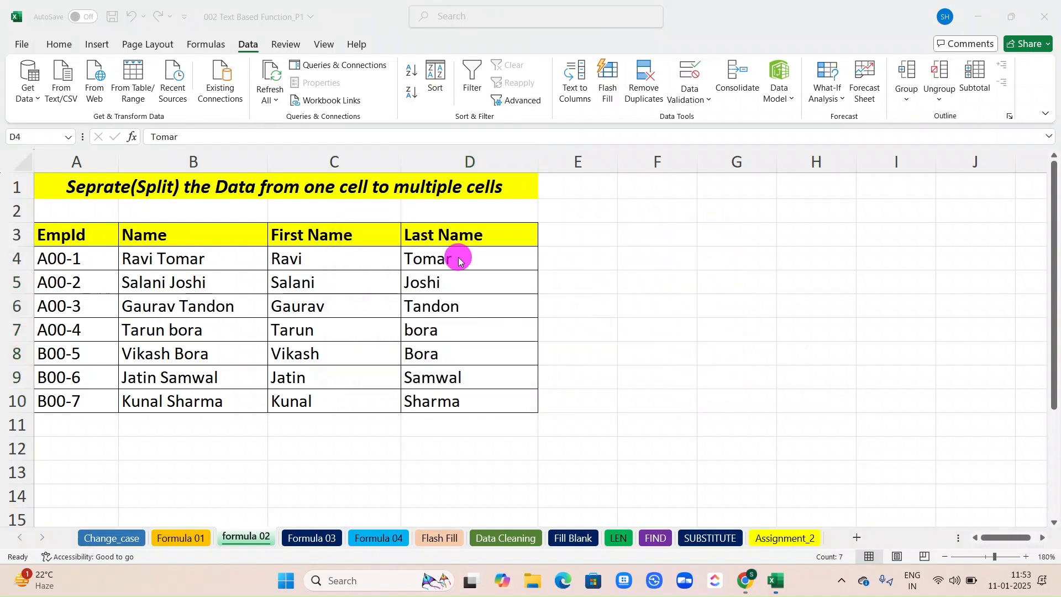
pyautogui.click(457, 261)
pyautogui.hotkey('ctrl', 'shift', 'Down')
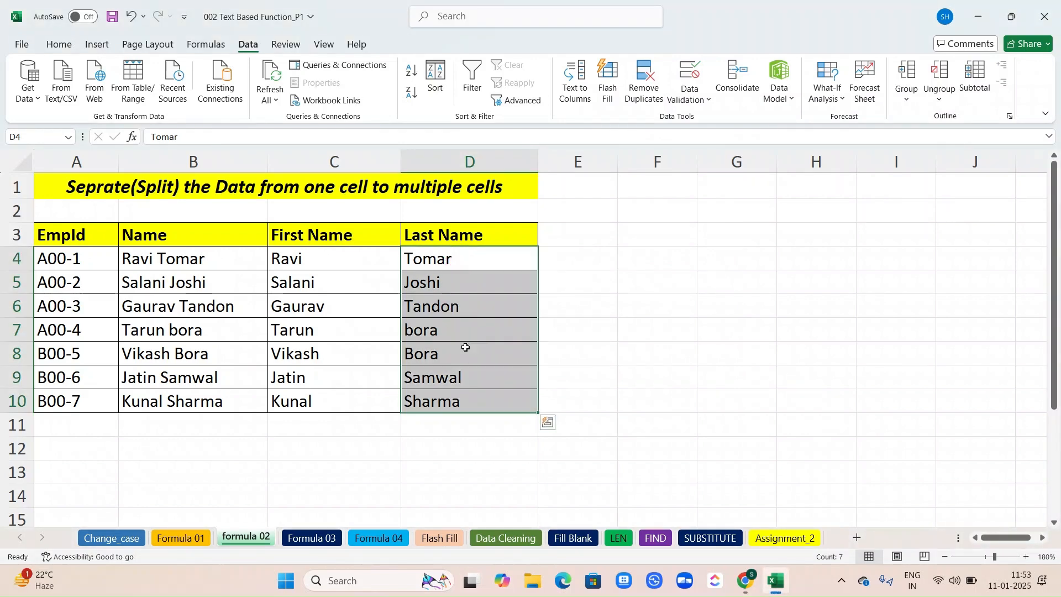
pyautogui.click(588, 95)
pyautogui.click(351, 227)
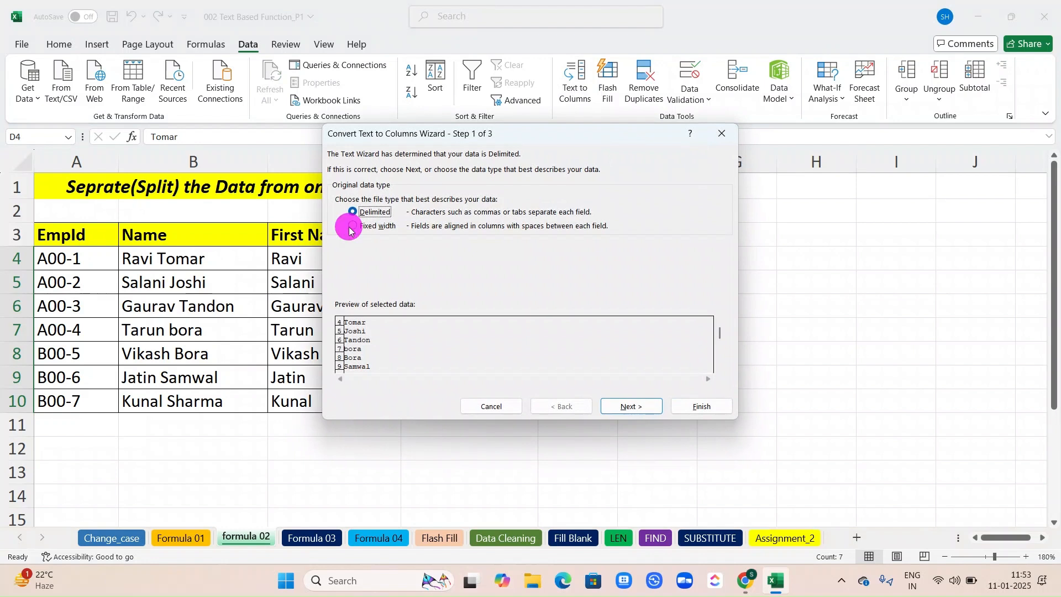
pyautogui.click(619, 411)
pyautogui.click(338, 308)
pyautogui.doubleClick(339, 354)
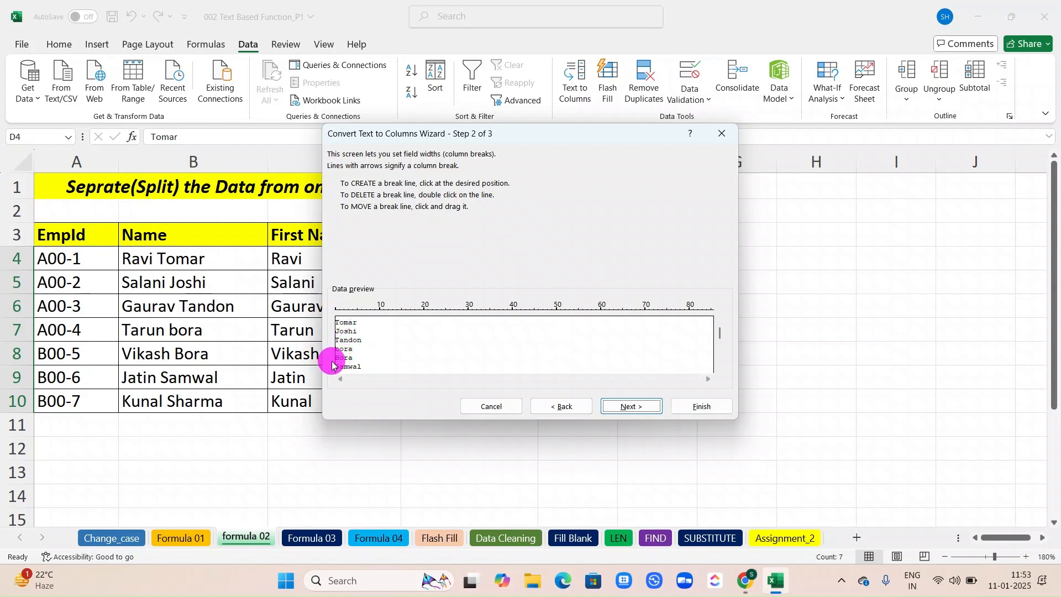
pyautogui.click(720, 133)
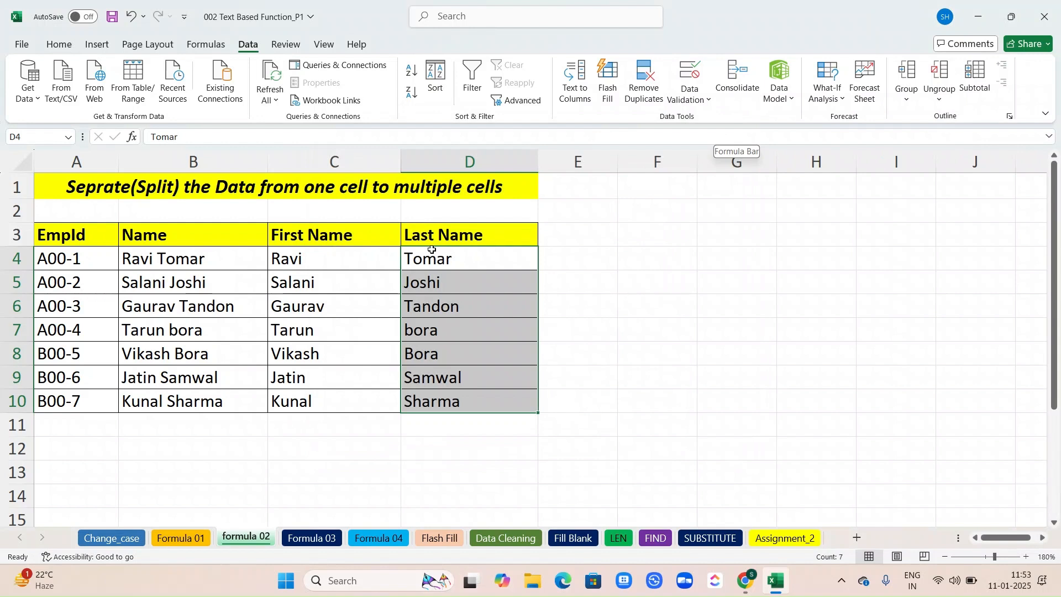
# Step: Examine the contents of individual split cells in the Last Name and First Name columns for stray spaces
pyautogui.click(406, 261)
pyautogui.doubleClick(406, 261)
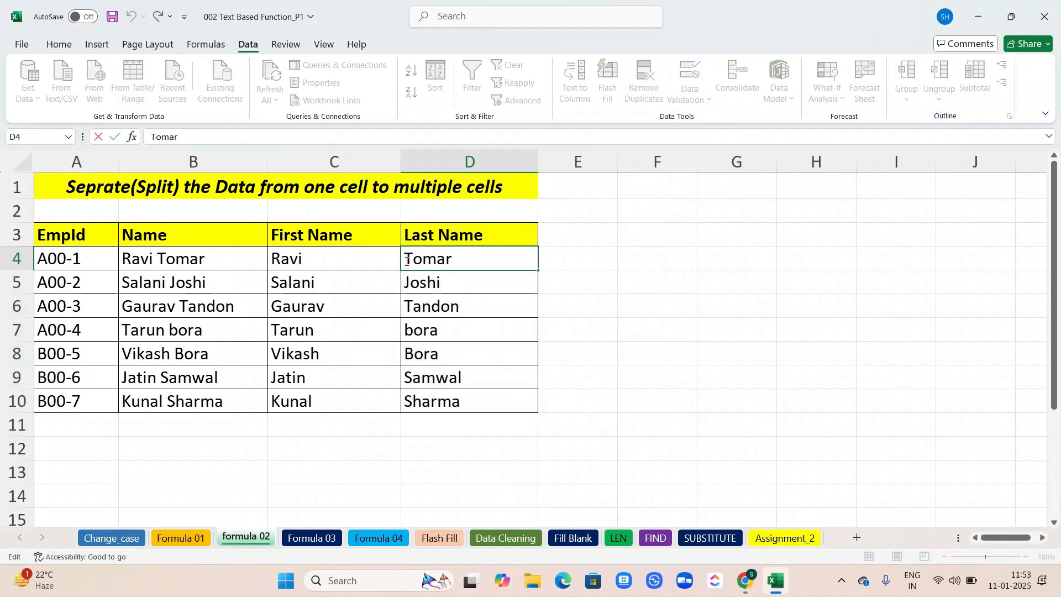
pyautogui.click(406, 282)
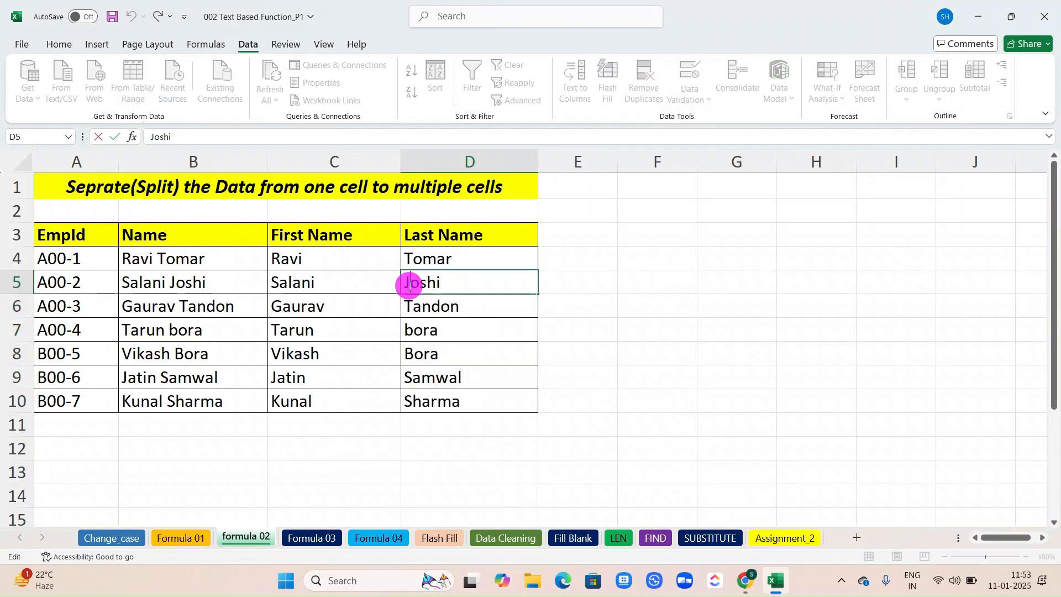
pyautogui.press('Delete')
pyautogui.click(344, 266)
pyautogui.hotkey('ctrl', 'z')
pyautogui.doubleClick(344, 266)
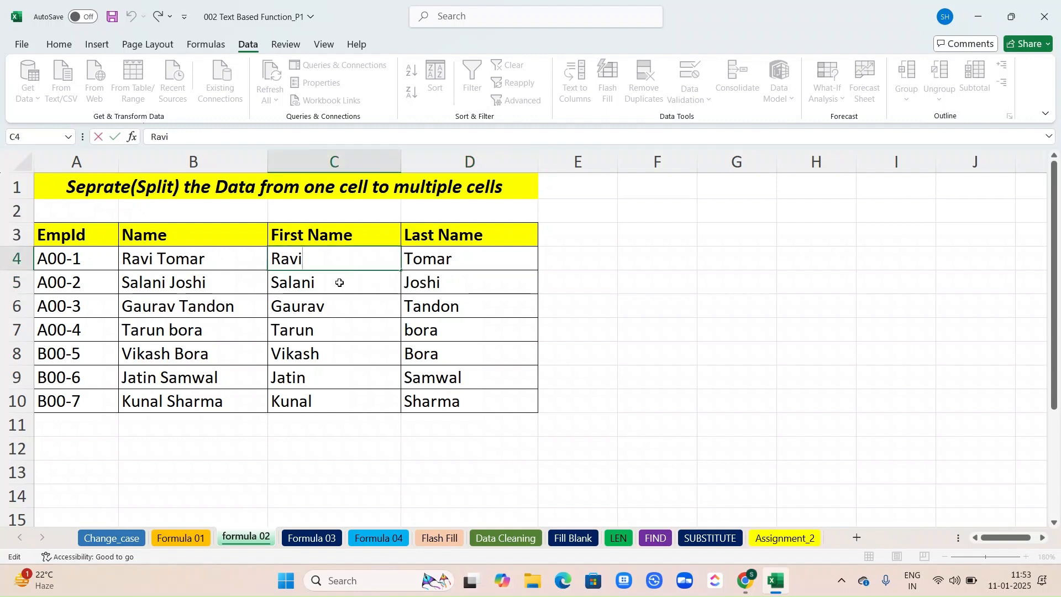
pyautogui.click(340, 282)
pyautogui.click(343, 316)
pyautogui.doubleClick(343, 318)
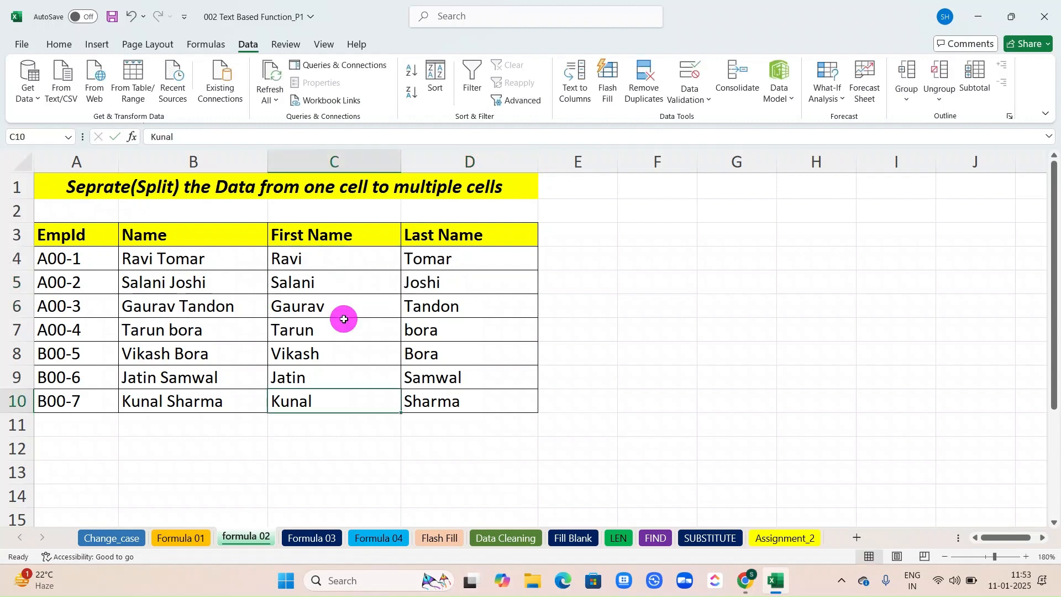
pyautogui.click(342, 345)
pyautogui.doubleClick(342, 342)
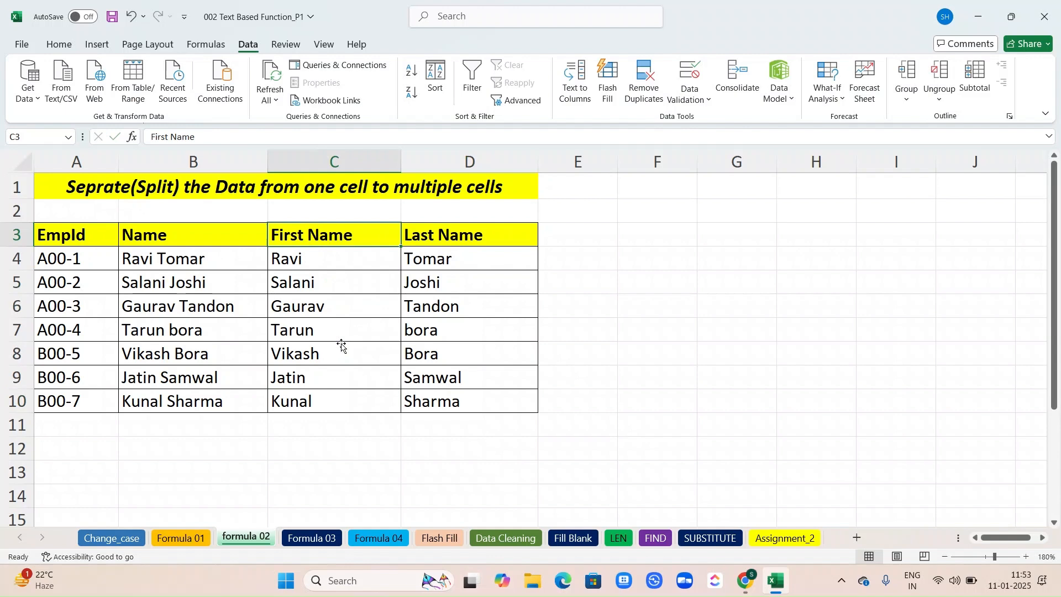
pyautogui.click(575, 80)
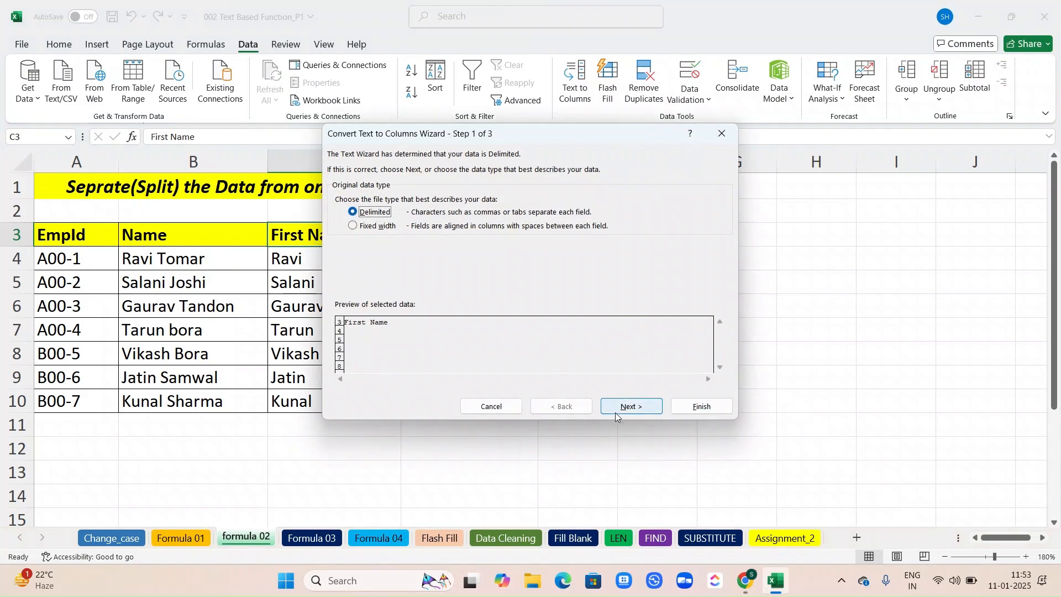
pyautogui.click(629, 406)
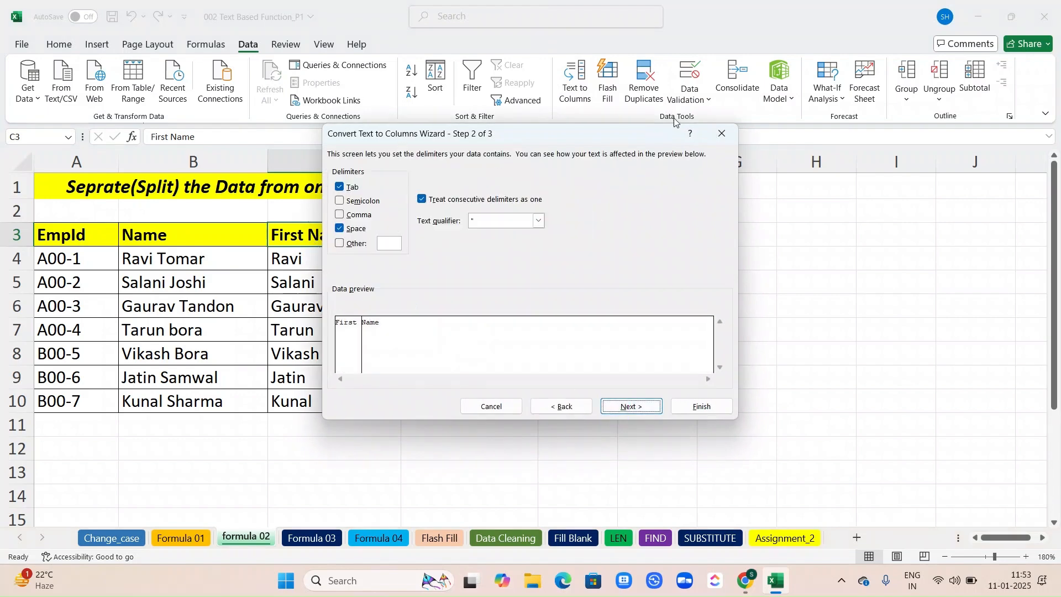
pyautogui.click(730, 141)
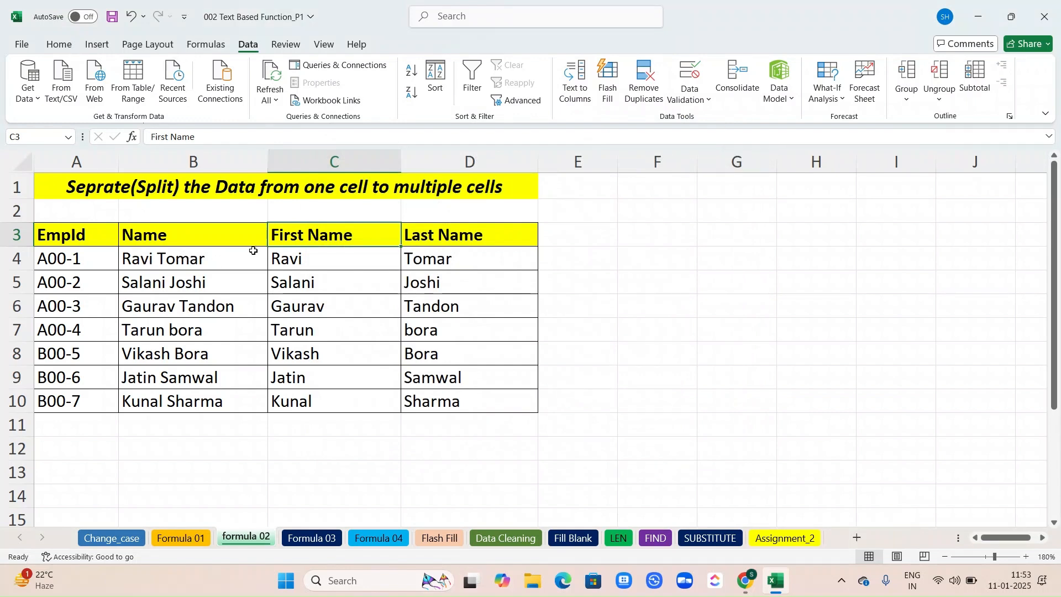
# Step: Review the split names in First Name cells C4:C10 and Last Name cells D4:D10
pyautogui.moveTo(303, 253); pyautogui.dragTo(303, 400)
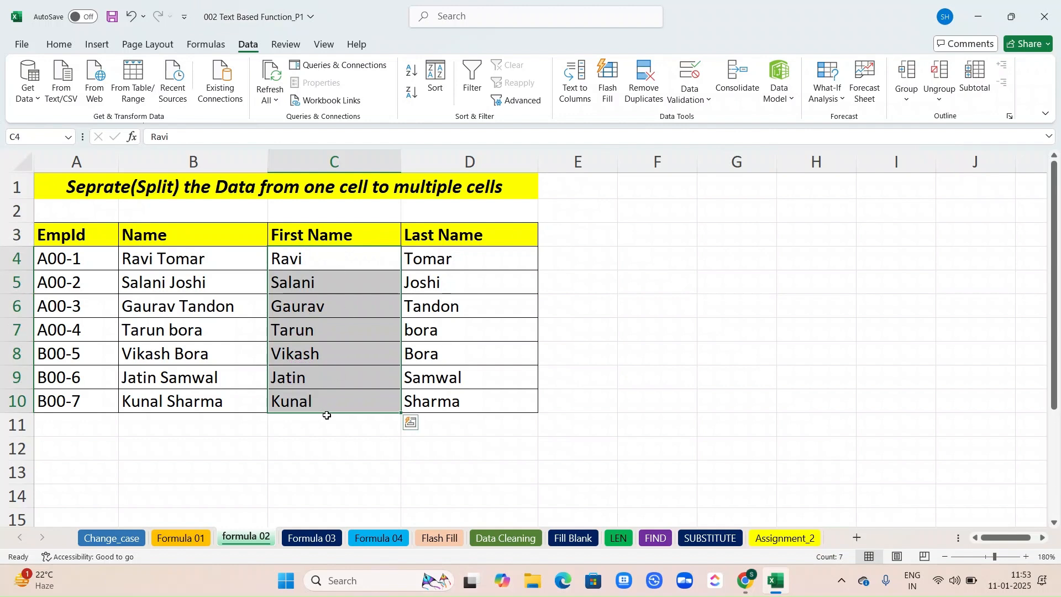
pyautogui.moveTo(445, 251); pyautogui.dragTo(462, 412)
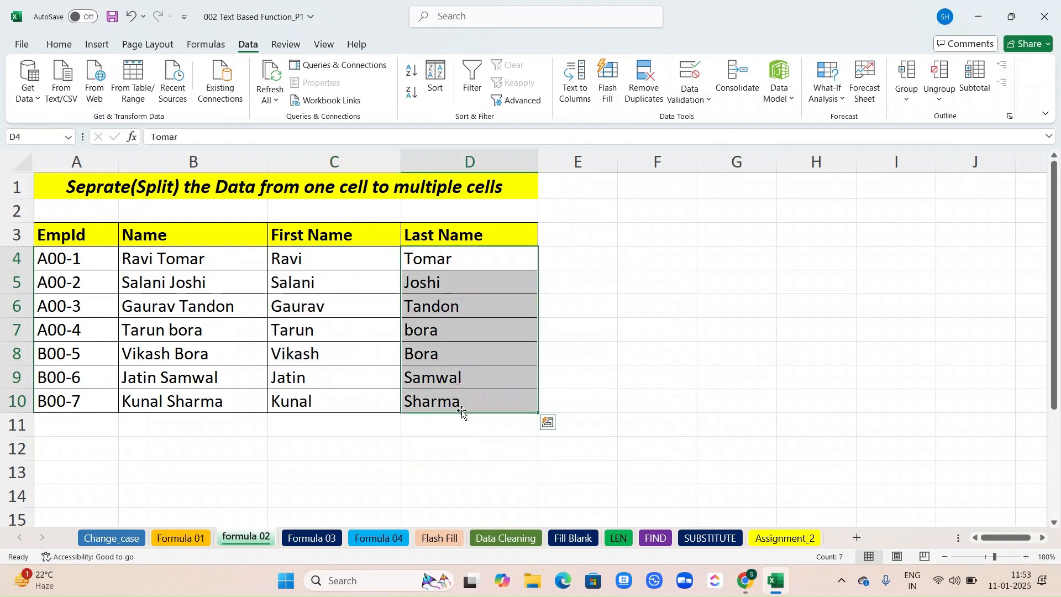
# Step: Open the Formula 03 sheet and review the account numbers in column B that need splitting
pyautogui.click(299, 535)
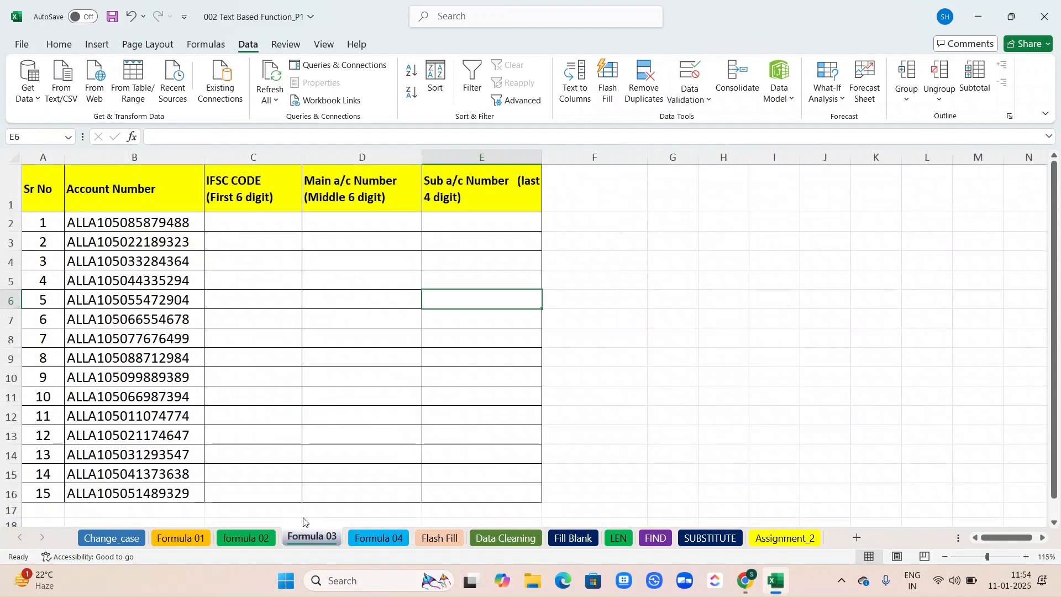
pyautogui.click(236, 223)
pyautogui.scroll(-1, 235, 222)
pyautogui.scroll(1, 236, 222)
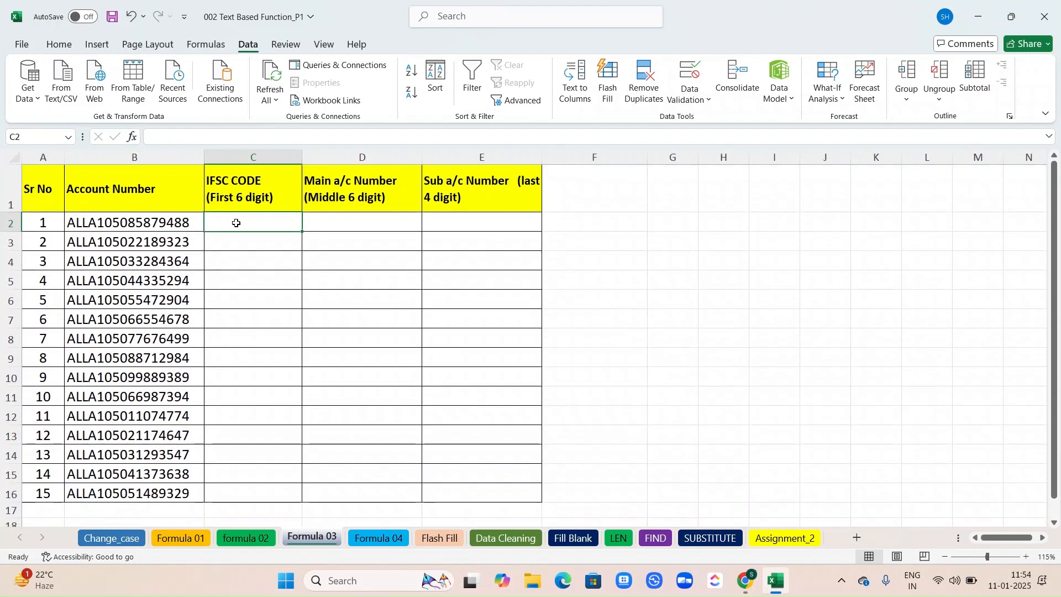
pyautogui.moveTo(81, 217); pyautogui.dragTo(118, 471)
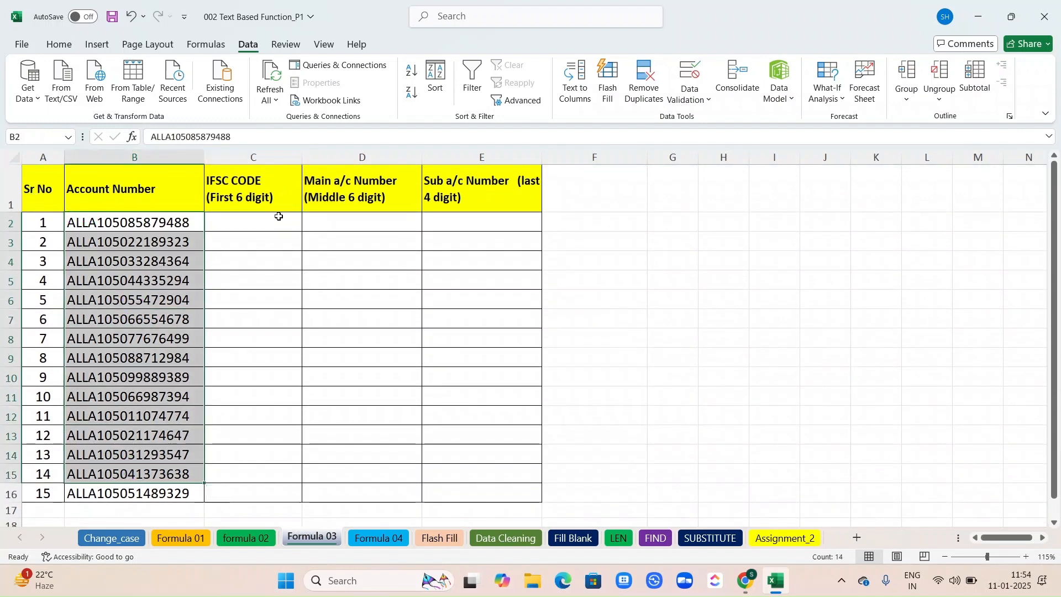
pyautogui.click(277, 217)
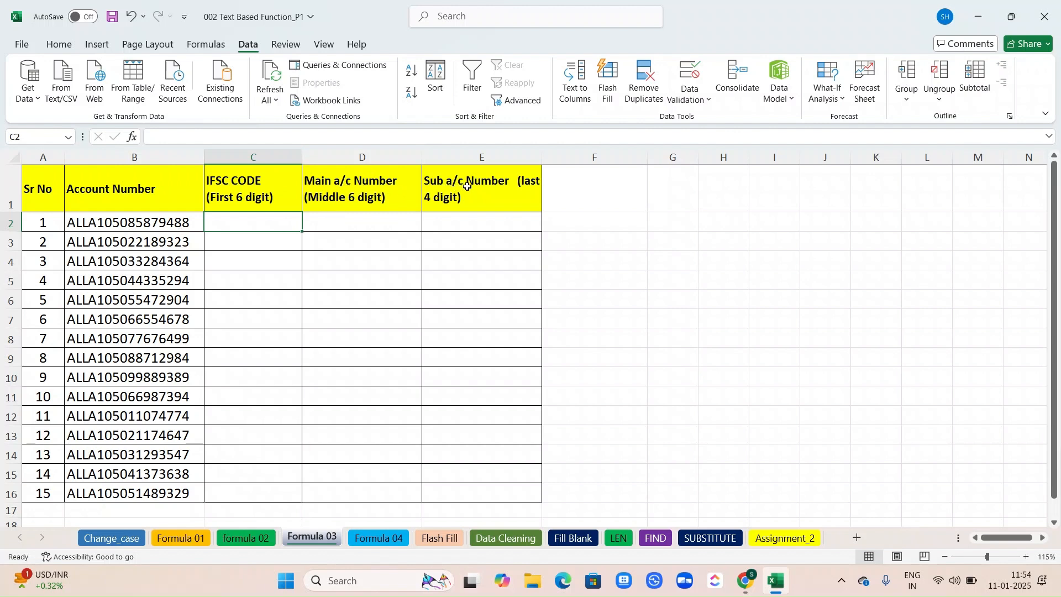
# Step: Extract the first six characters of the account number into C2 with =LEFT(B2,6) and fill the formula down to C16
pyautogui.click(250, 222)
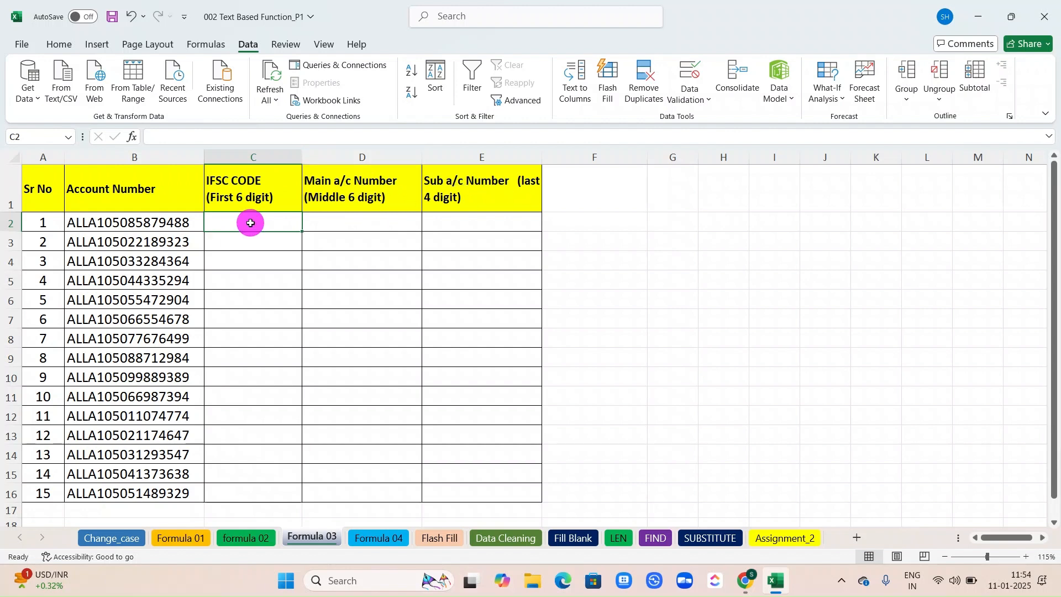
pyautogui.write('=lea')
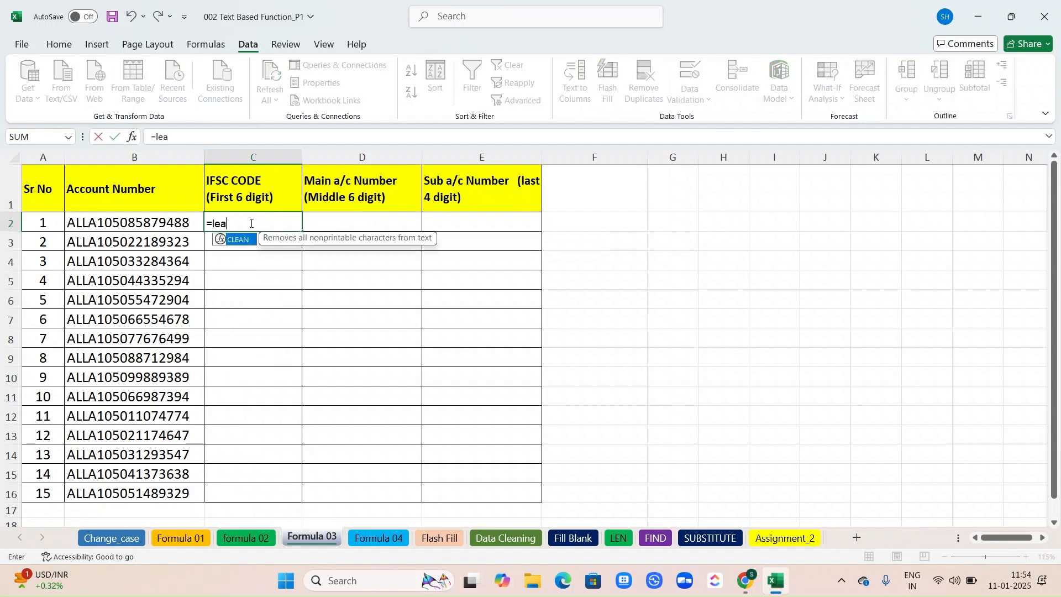
pyautogui.press('BackSpace')
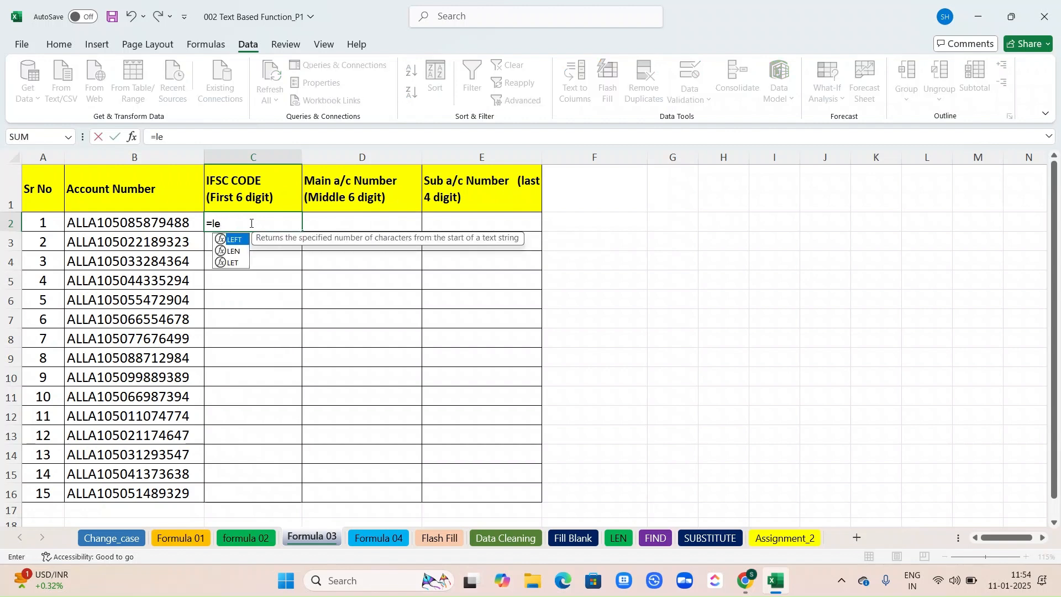
pyautogui.write('ft')
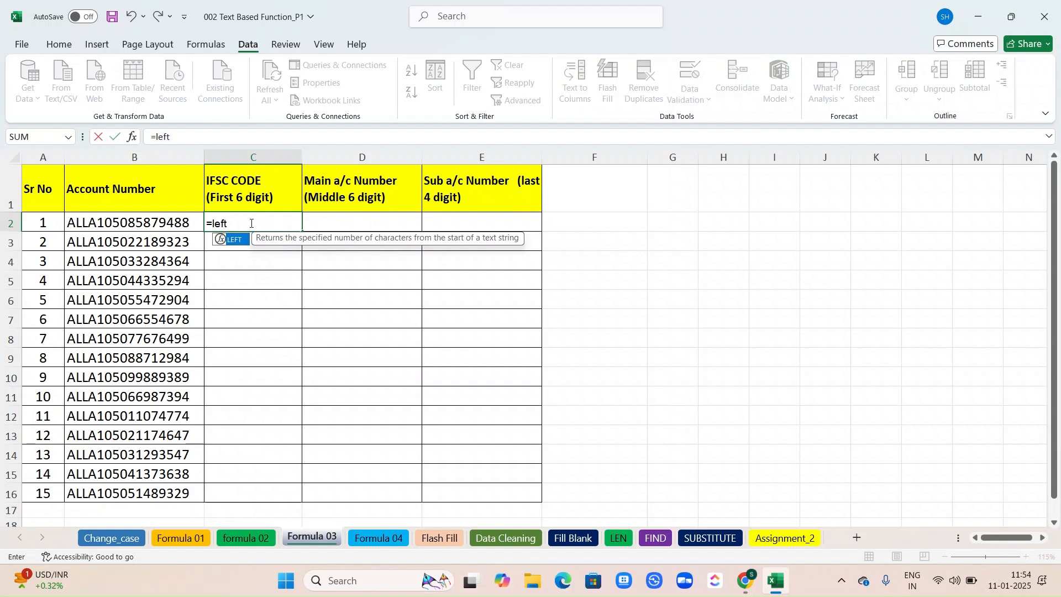
pyautogui.press('Tab')
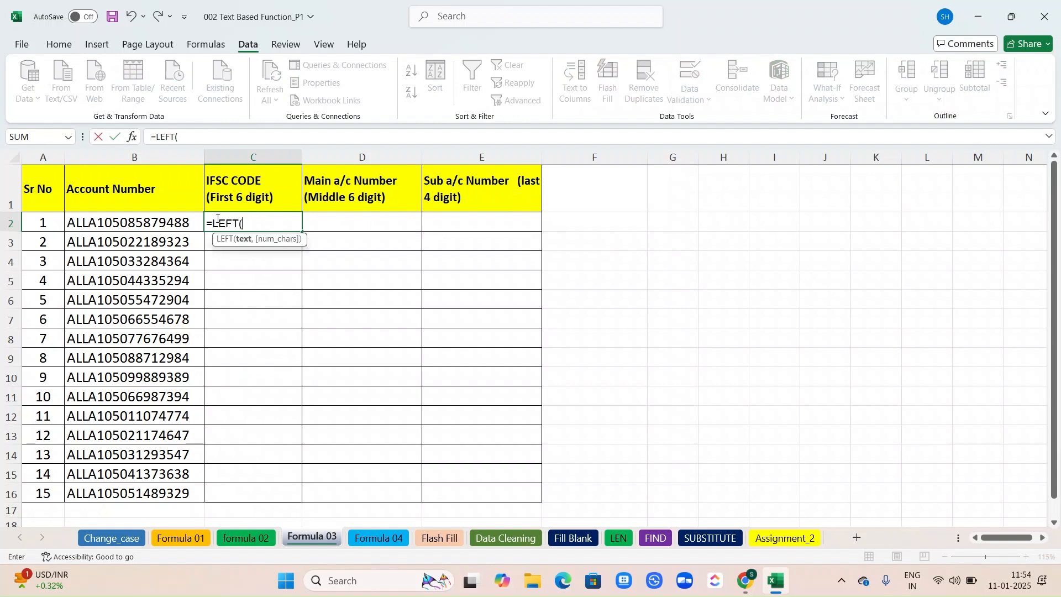
pyautogui.click(87, 223)
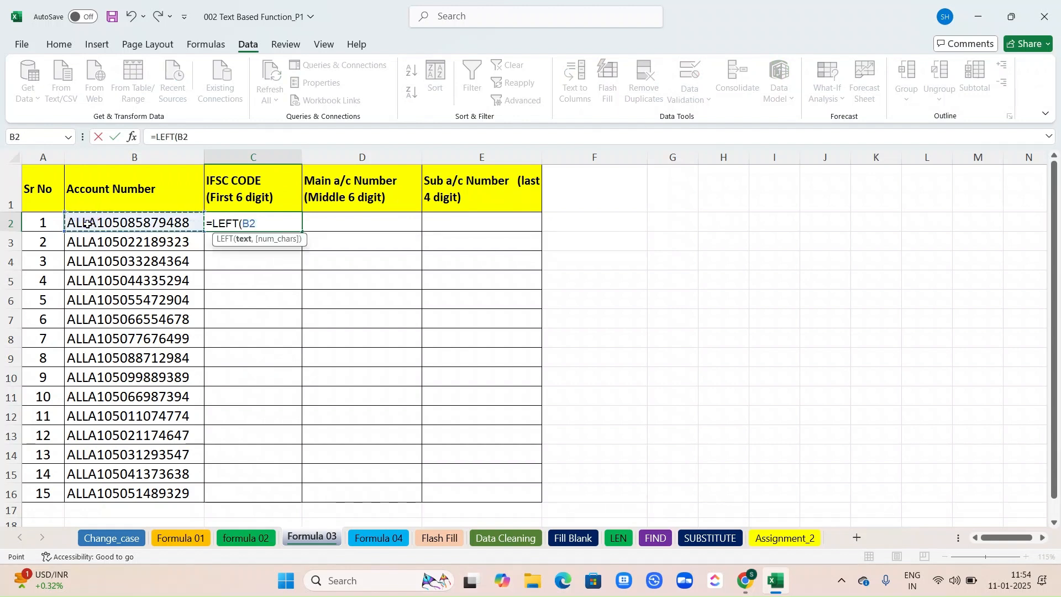
pyautogui.write(',6')
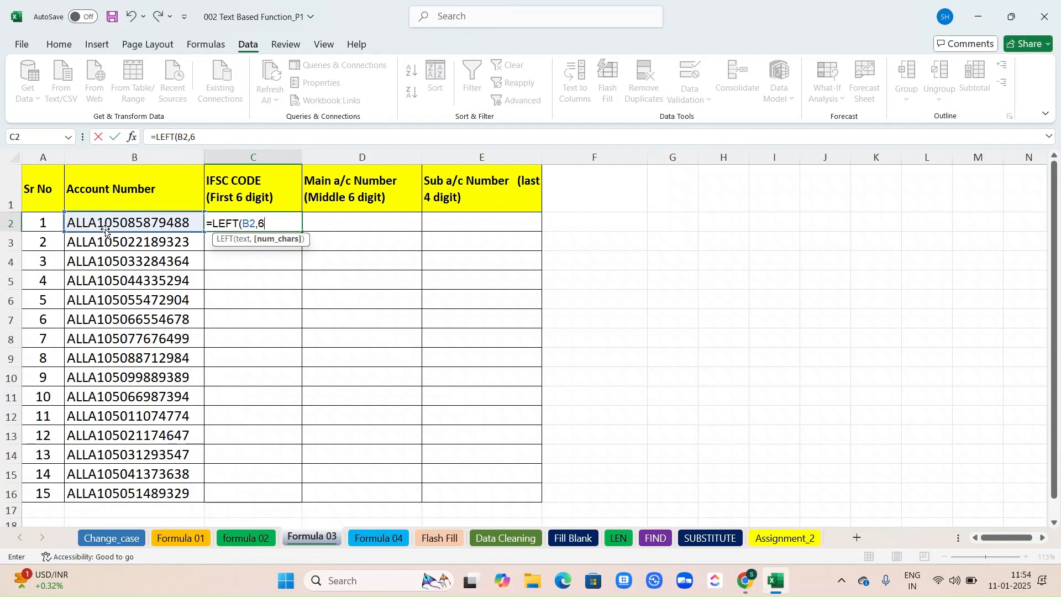
pyautogui.press('Return')
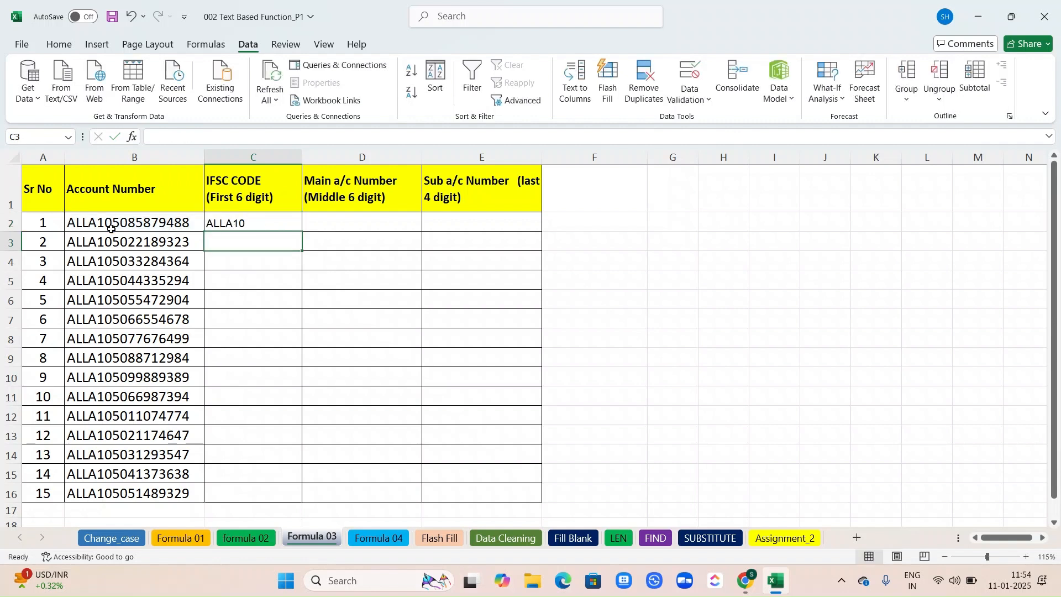
pyautogui.click(227, 222)
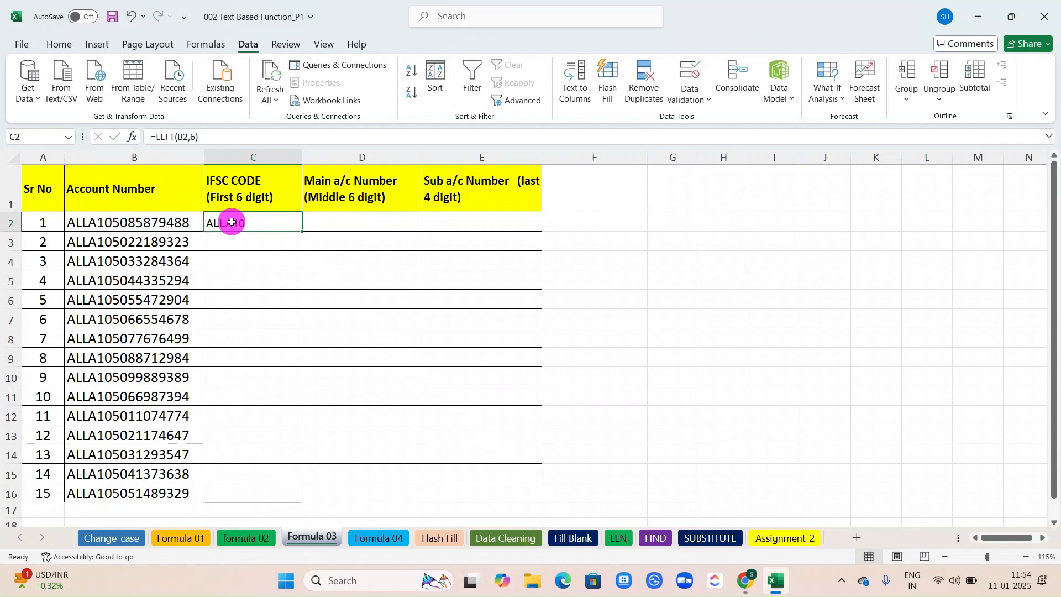
pyautogui.doubleClick(301, 230)
# Step: Enter =MID(B2,5,6) in D2 to extract six characters from the middle of the account number
pyautogui.click(333, 219)
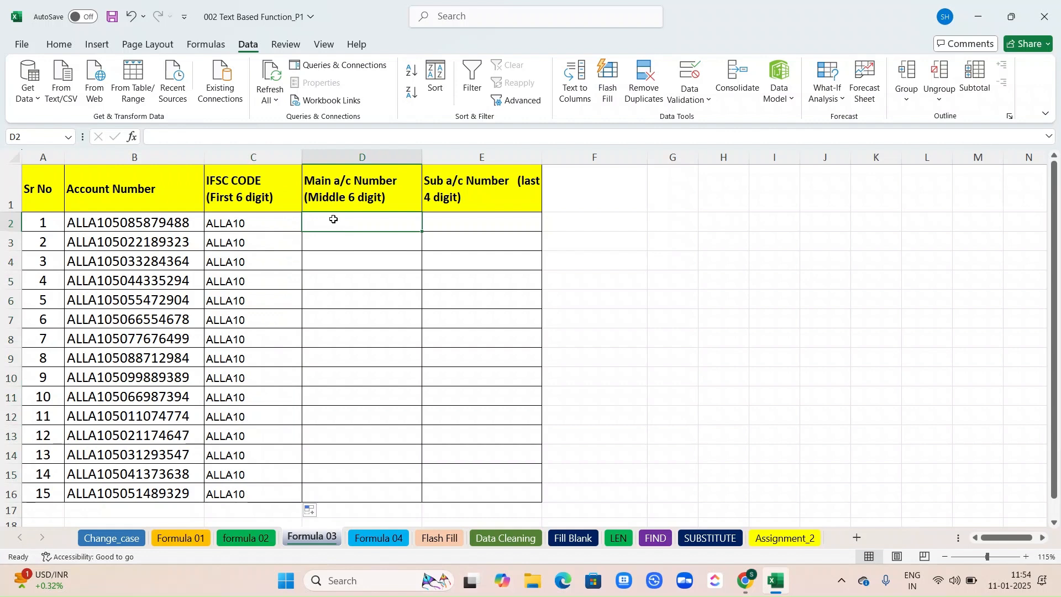
pyautogui.click(333, 220)
pyautogui.write('=m')
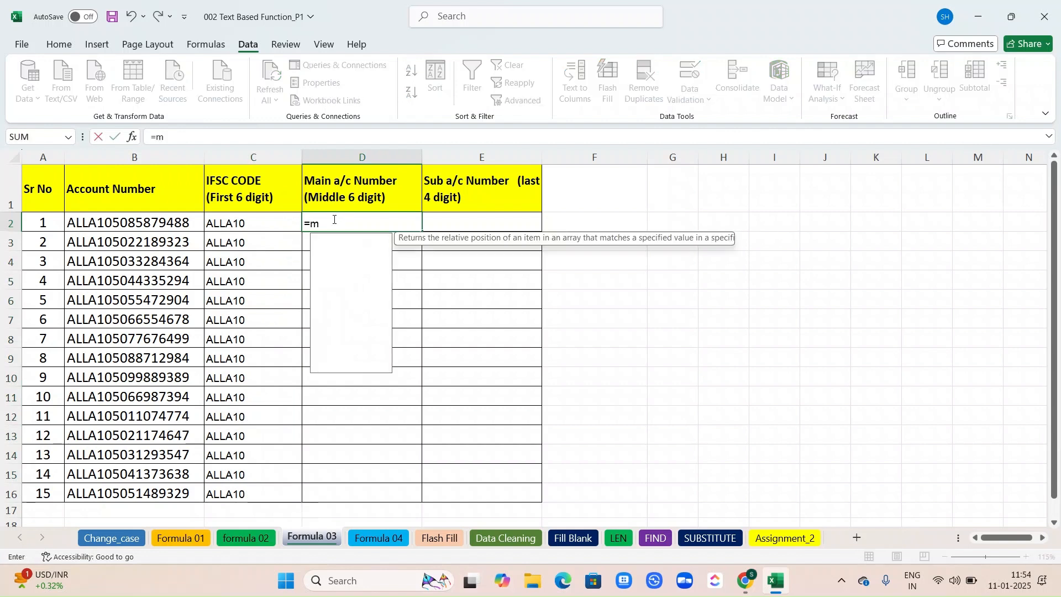
pyautogui.write('id')
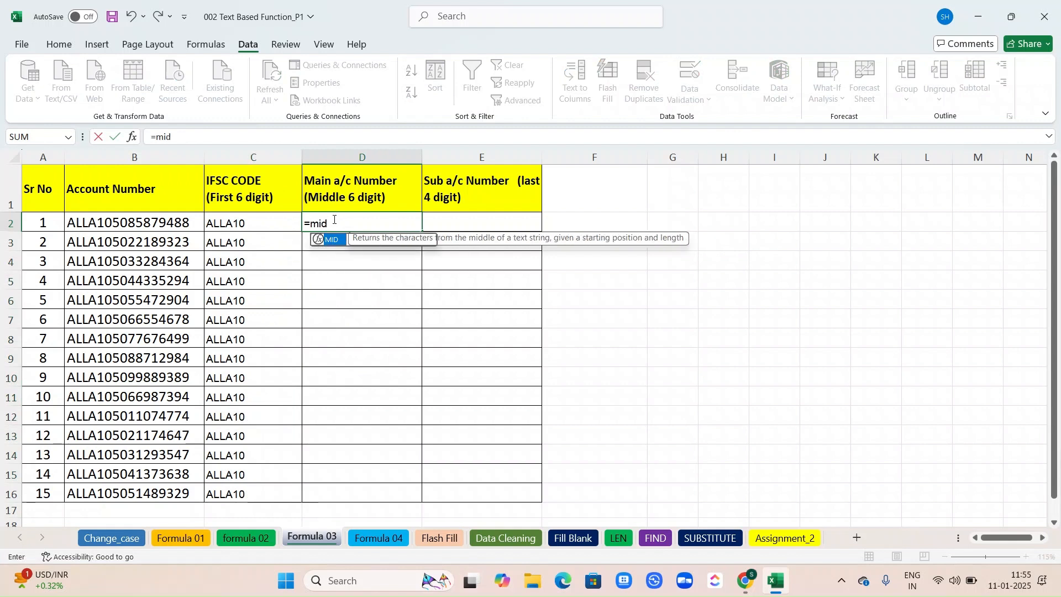
pyautogui.press('Tab')
pyautogui.click(152, 216)
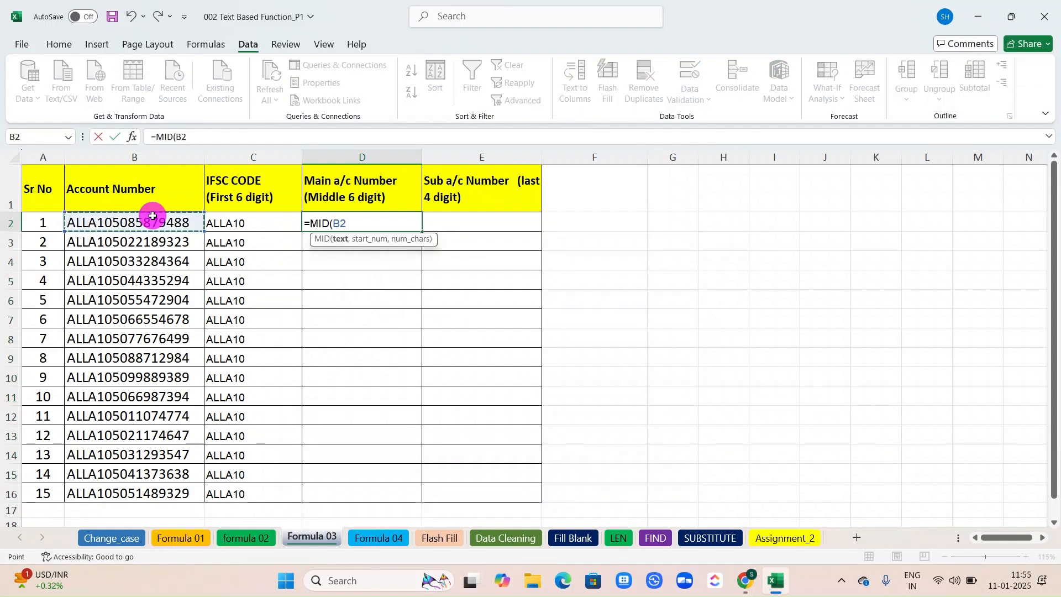
pyautogui.write(',6')
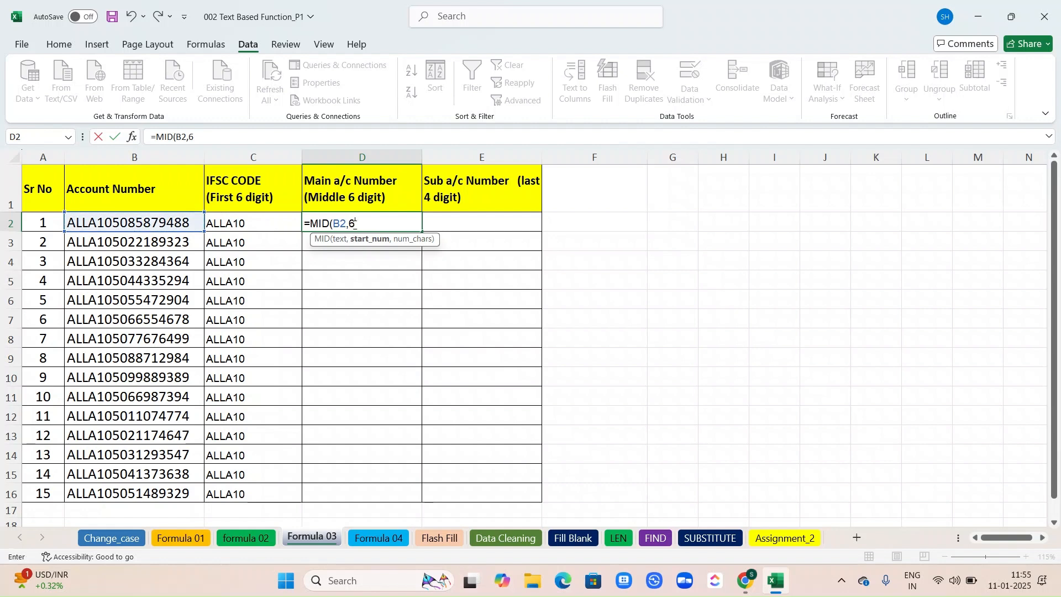
pyautogui.press('Return')
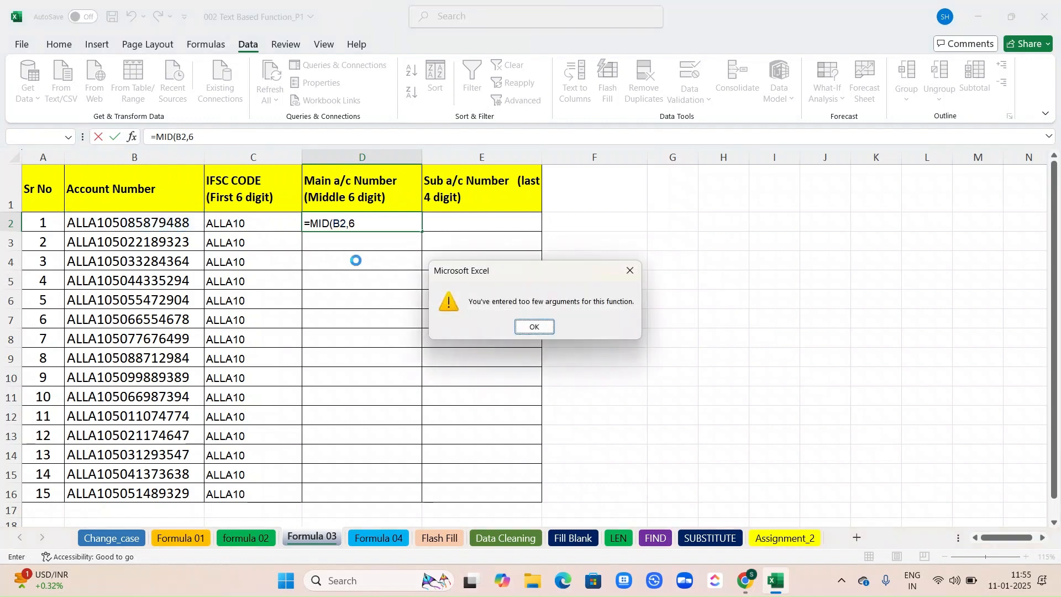
pyautogui.press('Return')
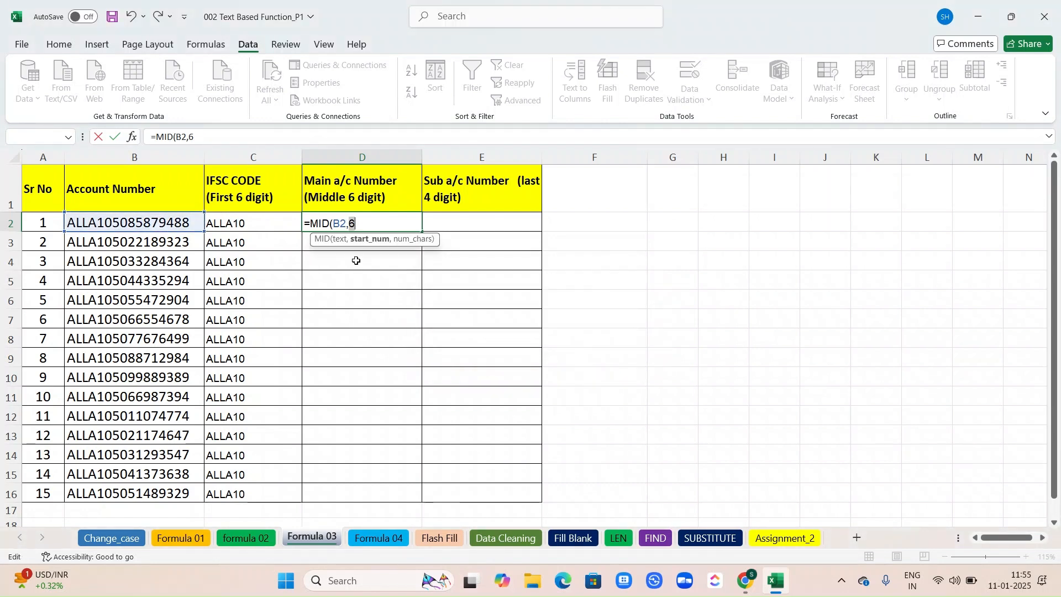
pyautogui.press('BackSpace')
pyautogui.click(356, 224)
pyautogui.write('5,')
pyautogui.press('Return')
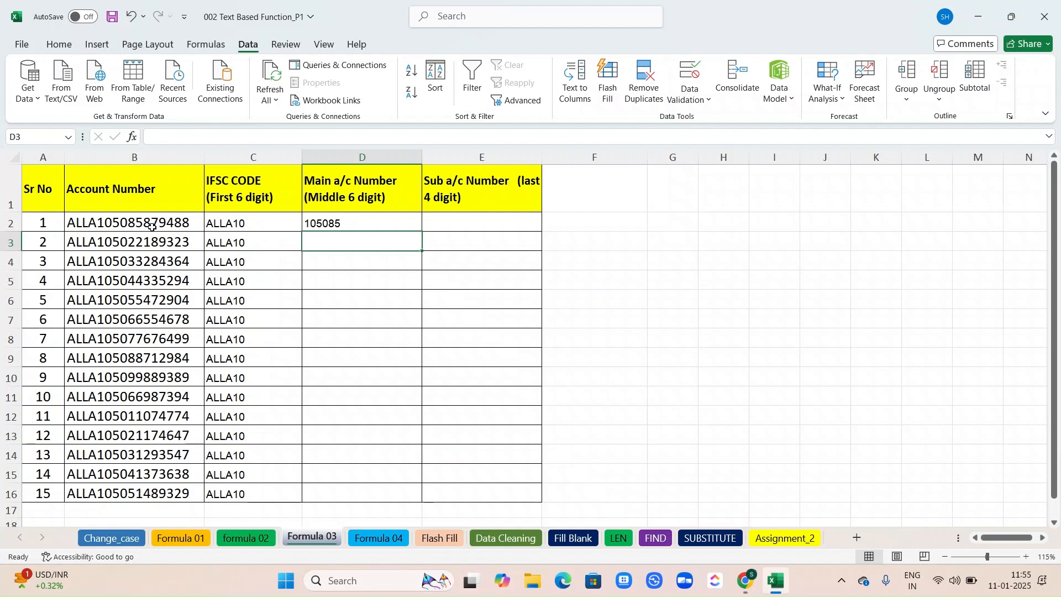
# Step: Set the start position of the MID formula in D2 to 7, keeping six characters to extract
pyautogui.click(316, 221)
pyautogui.doubleClick(317, 221)
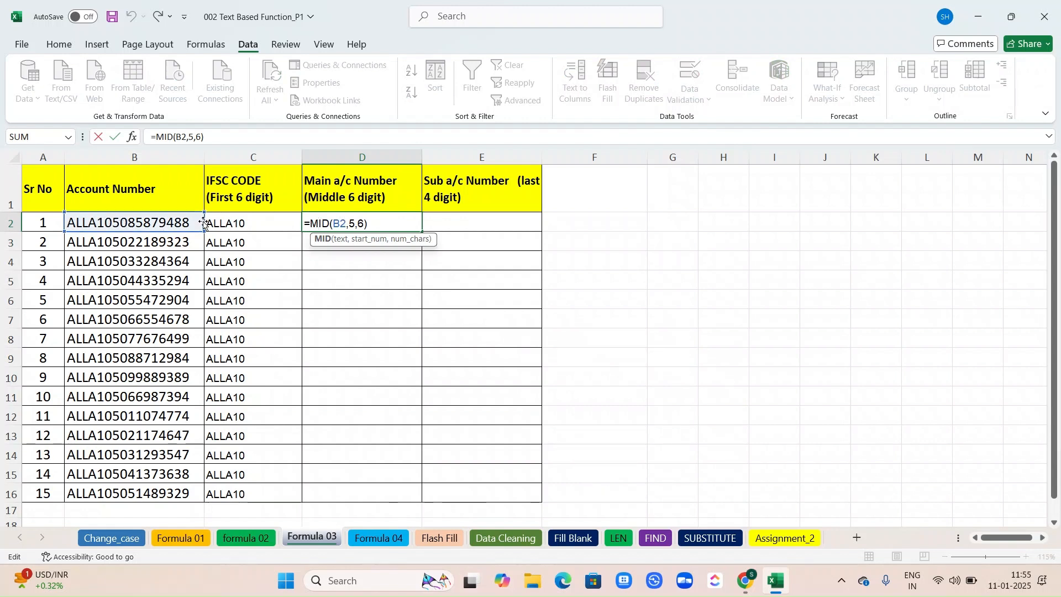
pyautogui.click(355, 240)
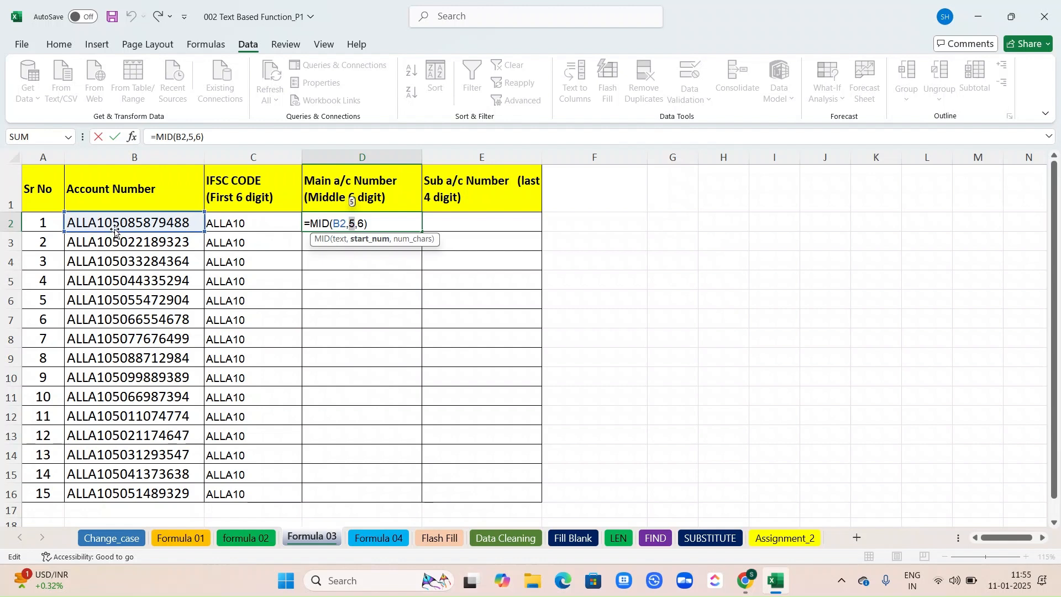
pyautogui.moveTo(115, 232); pyautogui.dragTo(212, 246)
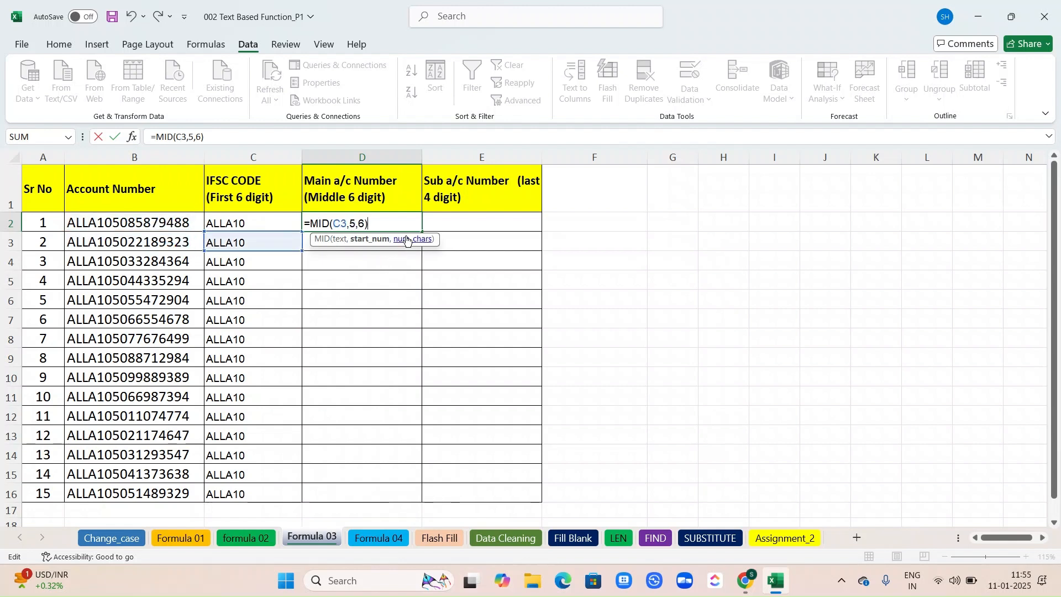
pyautogui.click(355, 223)
pyautogui.click(355, 223)
pyautogui.press('BackSpace')
pyautogui.write('7')
pyautogui.press('Return')
# Step: Correct the text reference in D2's MID formula to B2 and fill the formula down to D16
pyautogui.doubleClick(367, 219)
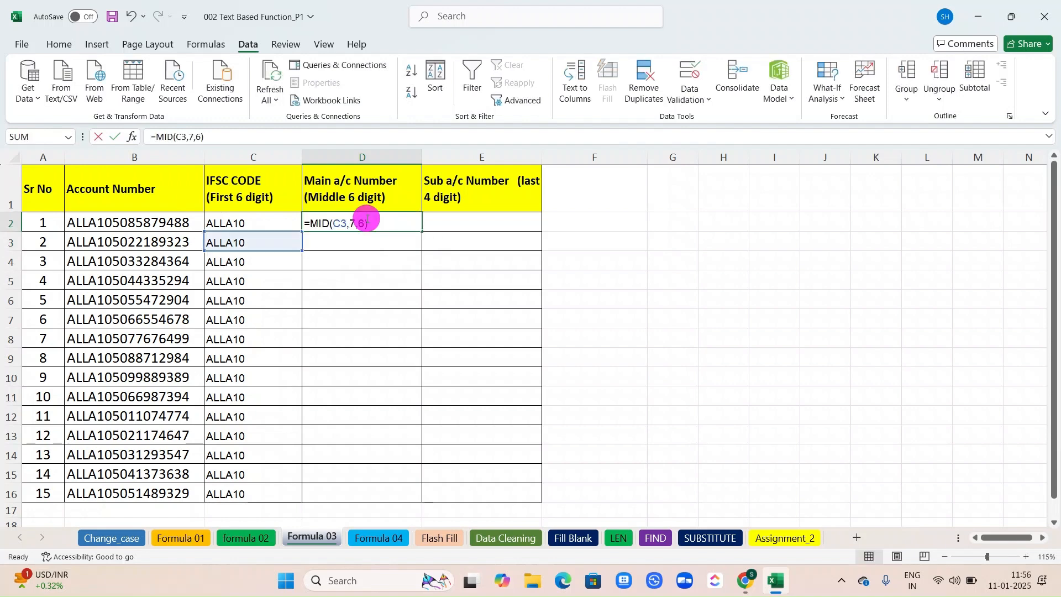
pyautogui.click(381, 228)
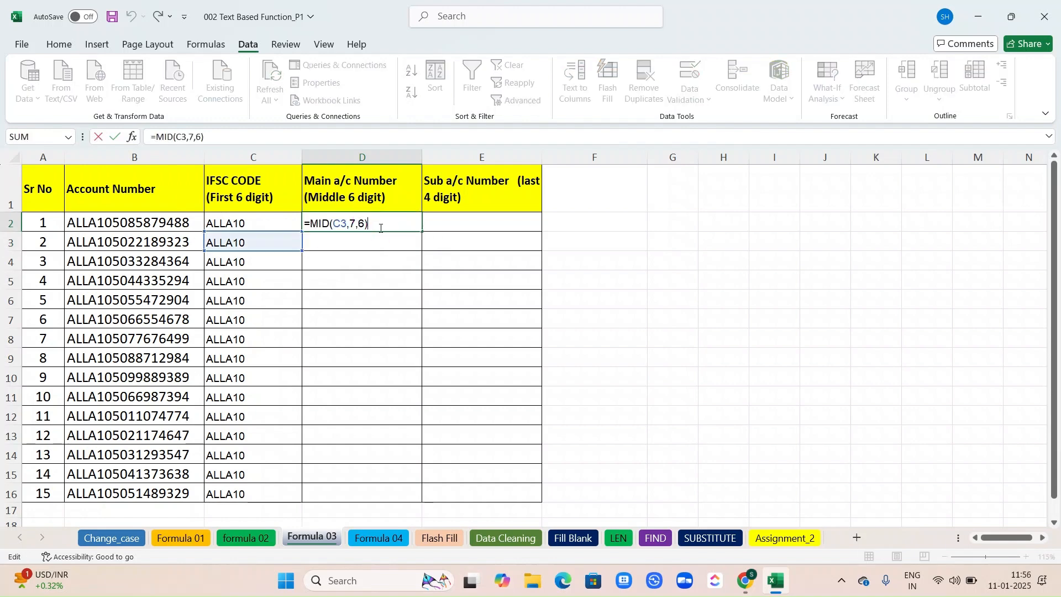
pyautogui.press('Return')
pyautogui.click(364, 219)
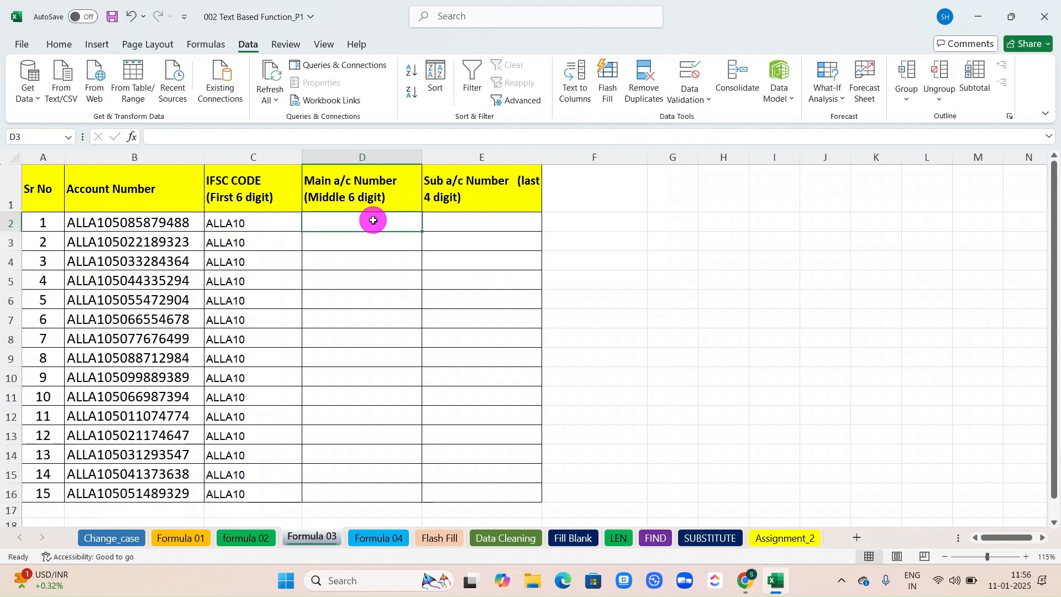
pyautogui.doubleClick(365, 219)
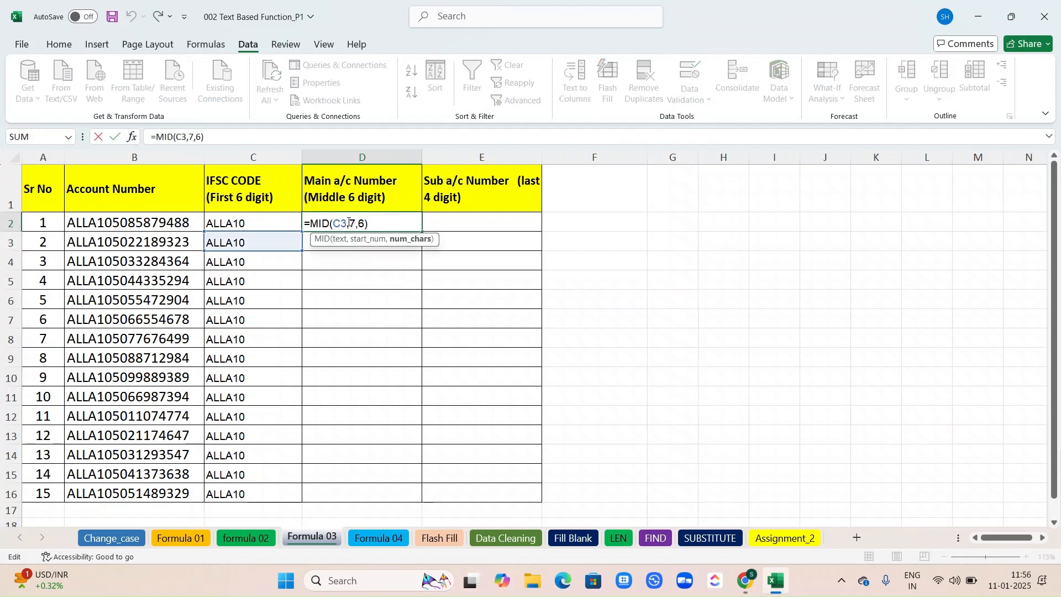
pyautogui.click(343, 223)
pyautogui.press('BackSpace')
pyautogui.write('B')
pyautogui.press('Delete')
pyautogui.write('2')
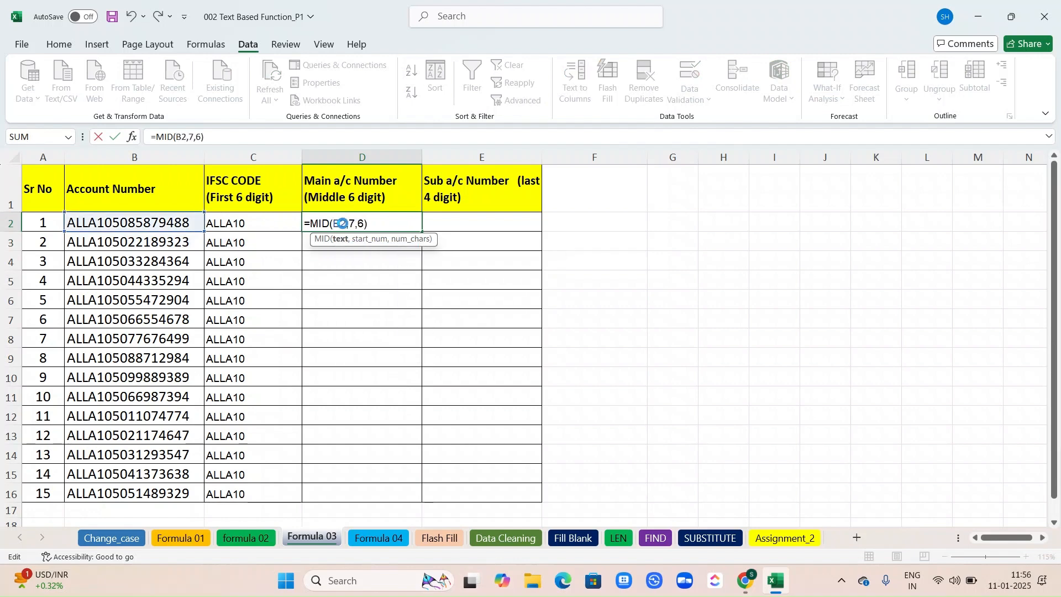
pyautogui.press('Return')
pyautogui.click(343, 224)
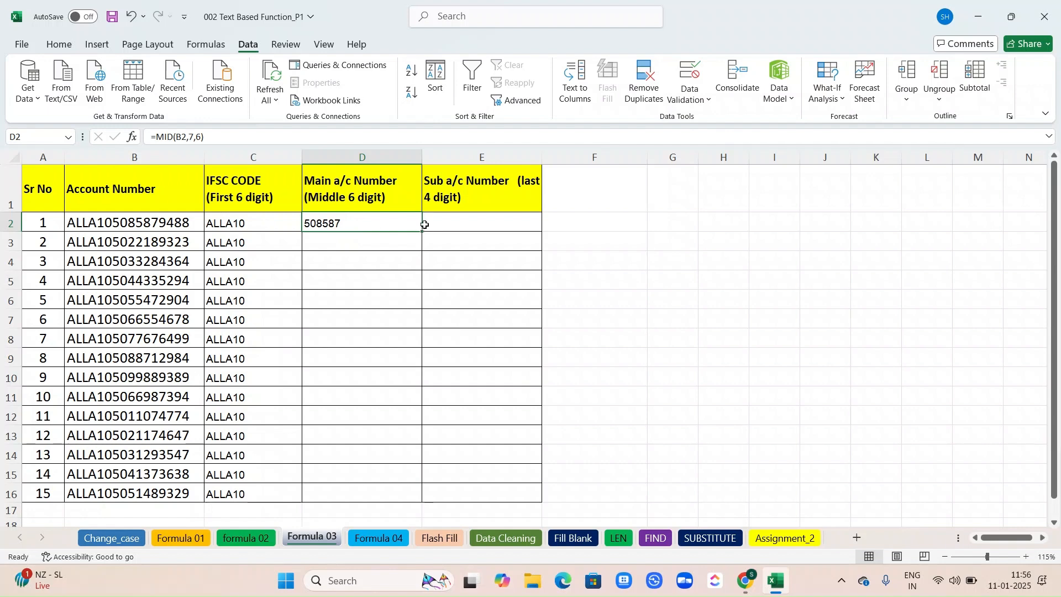
pyautogui.doubleClick(422, 233)
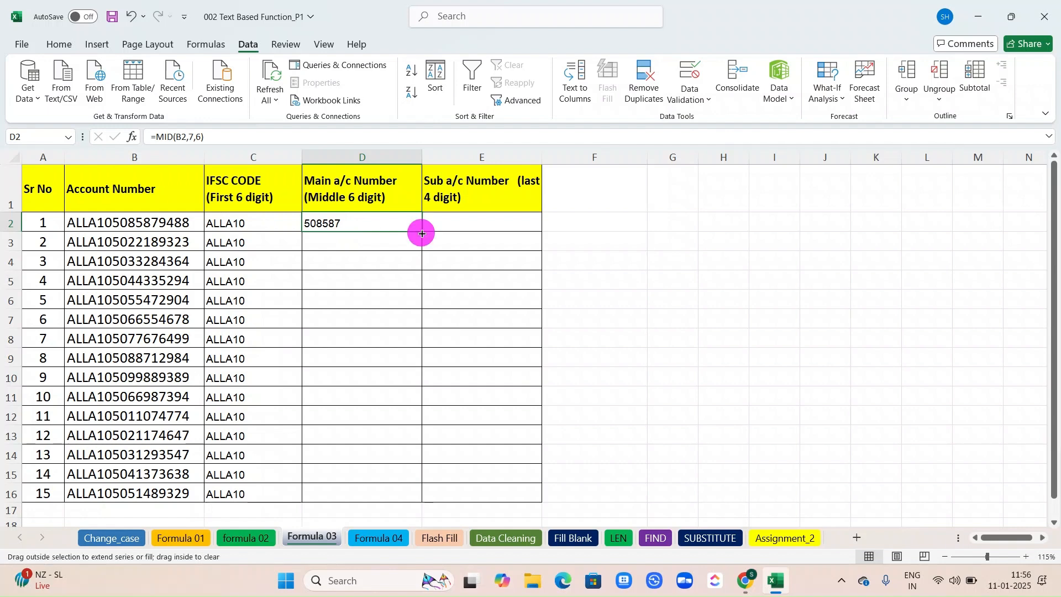
# Step: Enter =RIGHT(B2,4) in E2 to extract the last four digits of the account number
pyautogui.click(474, 222)
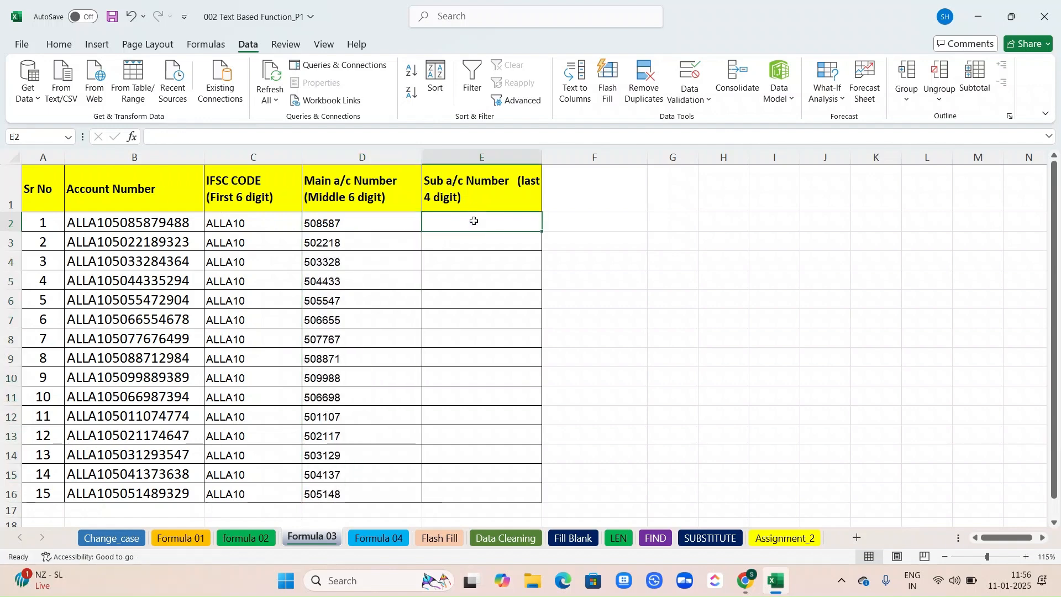
pyautogui.write('=right')
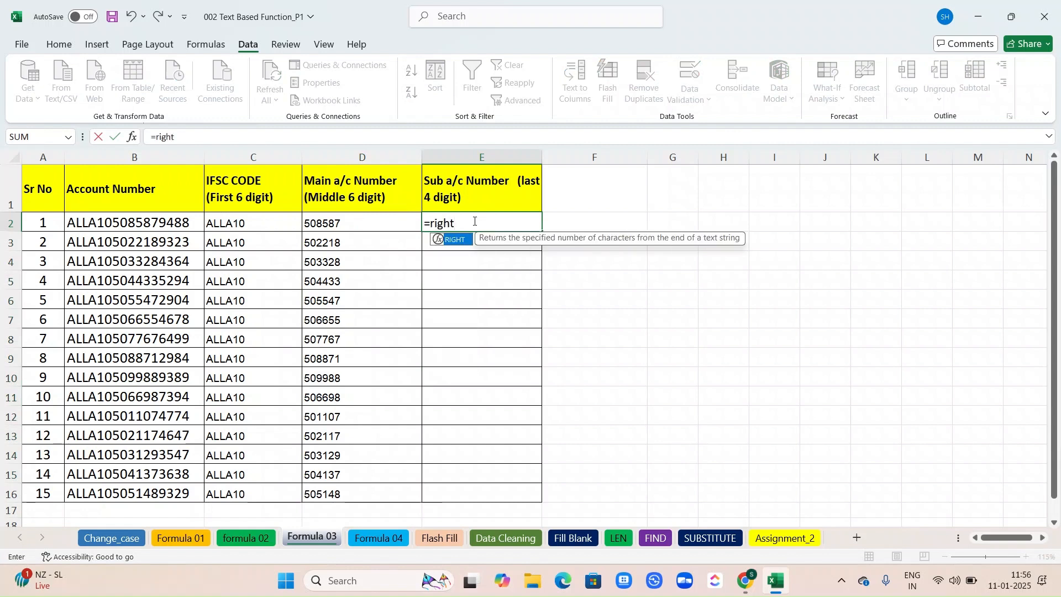
pyautogui.press('Tab')
pyautogui.click(149, 222)
pyautogui.write(',')
pyautogui.press('Return')
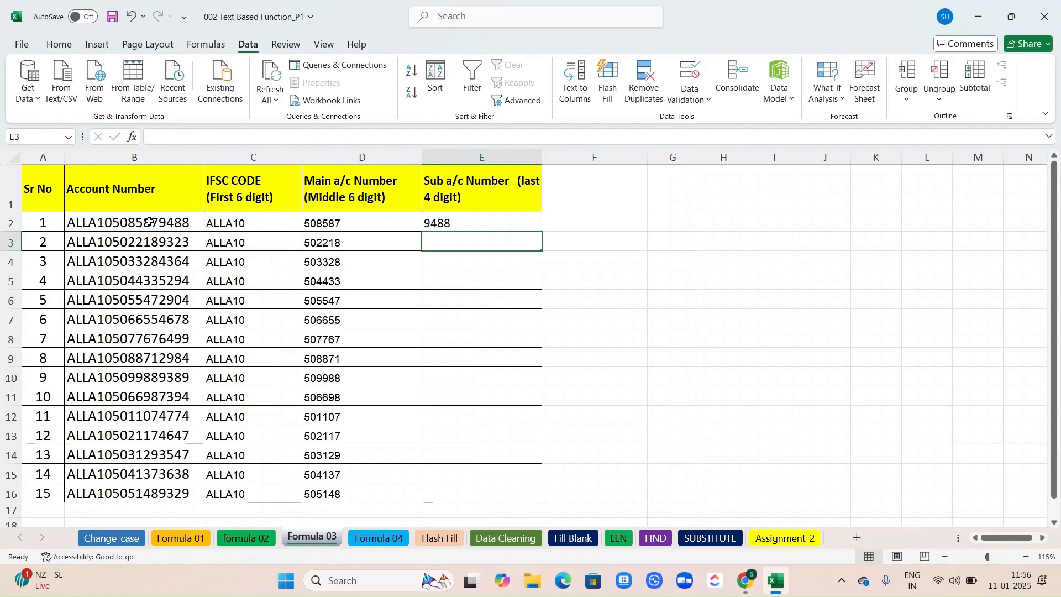
pyautogui.click(459, 223)
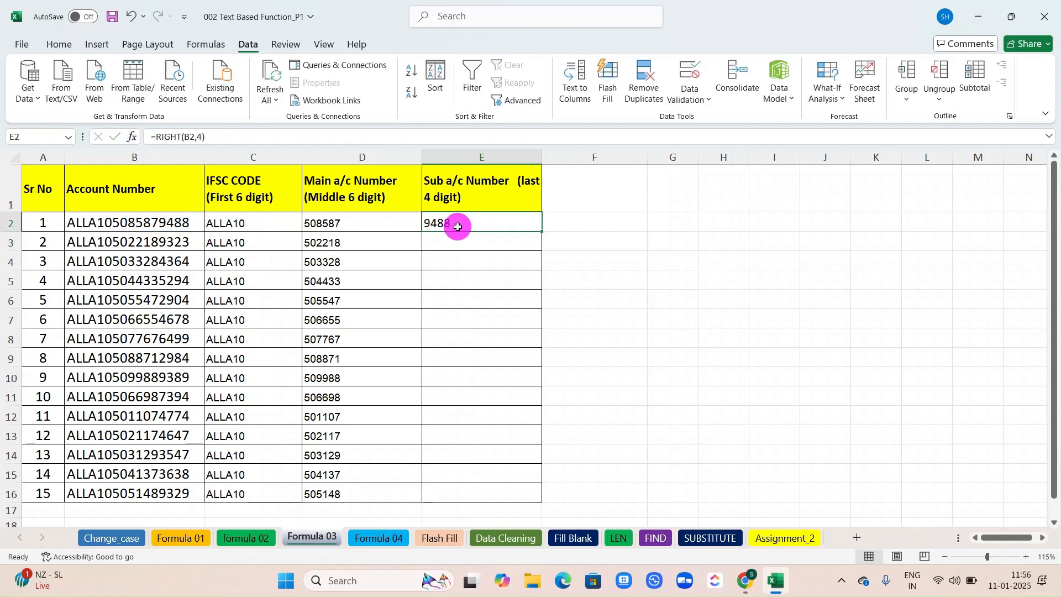
# Step: Fill the RIGHT formula from E2 down to E16
pyautogui.doubleClick(543, 230)
pyautogui.scroll(-2, 543, 232)
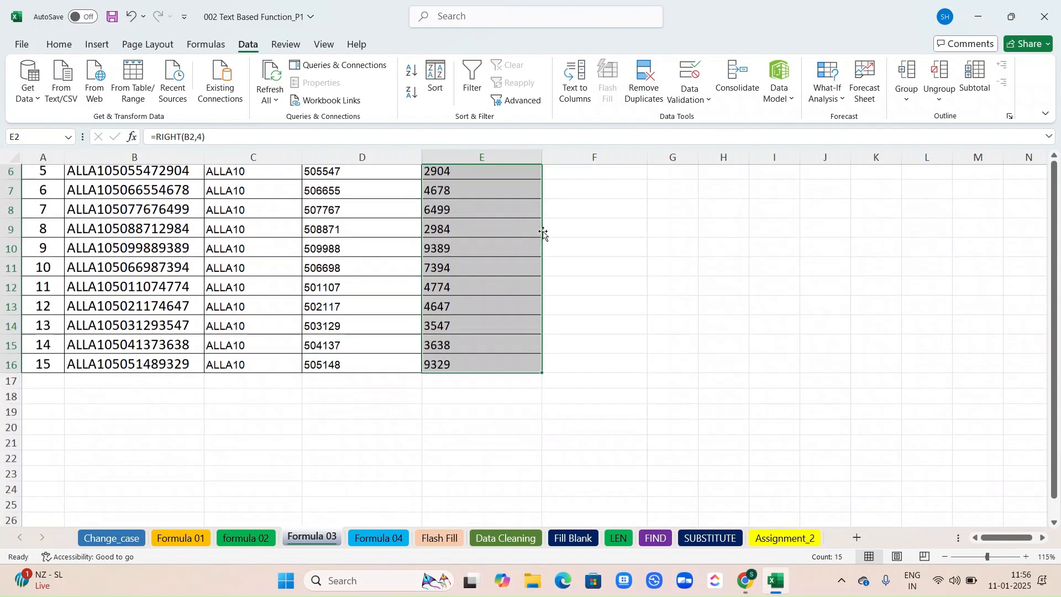
pyautogui.scroll(1, 544, 232)
pyautogui.scroll(1, 544, 232)
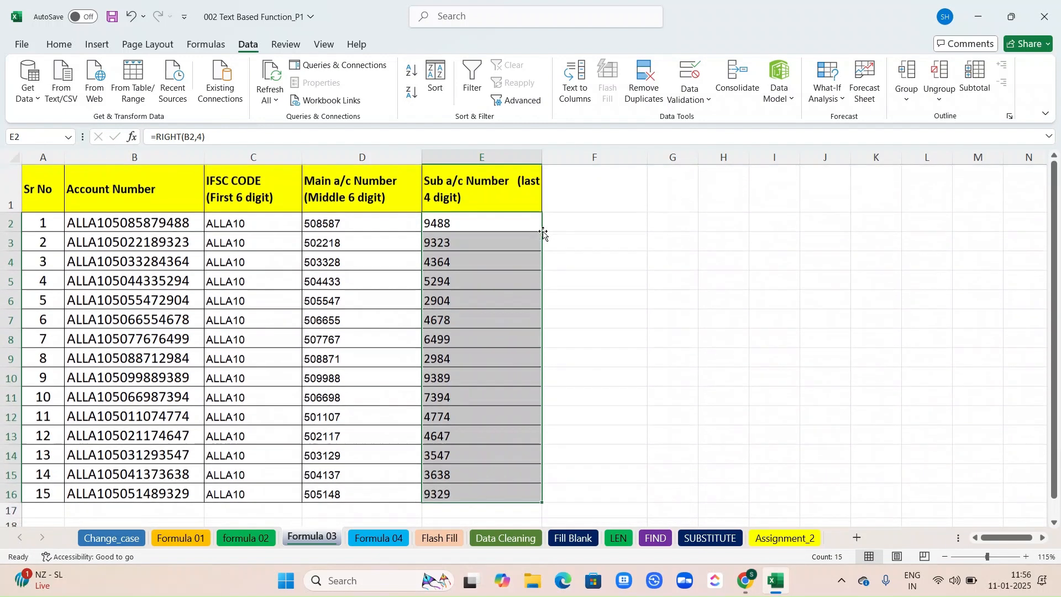
# Step: On the Formula 04 sheet, start Text to Columns for the account numbers in B2:B16 using the Fixed width option
pyautogui.click(372, 543)
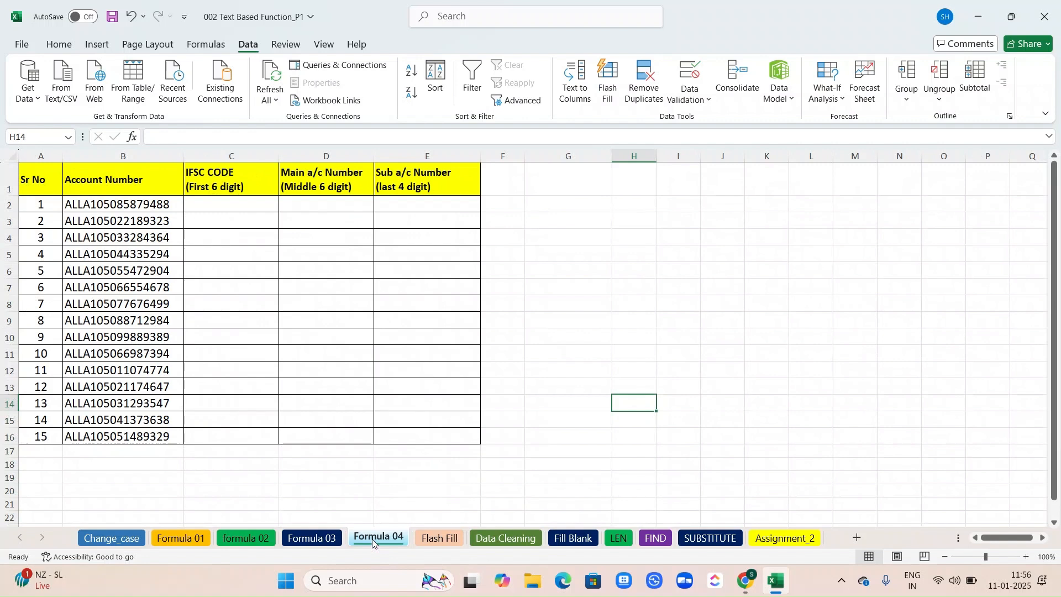
pyautogui.moveTo(83, 198); pyautogui.dragTo(435, 438)
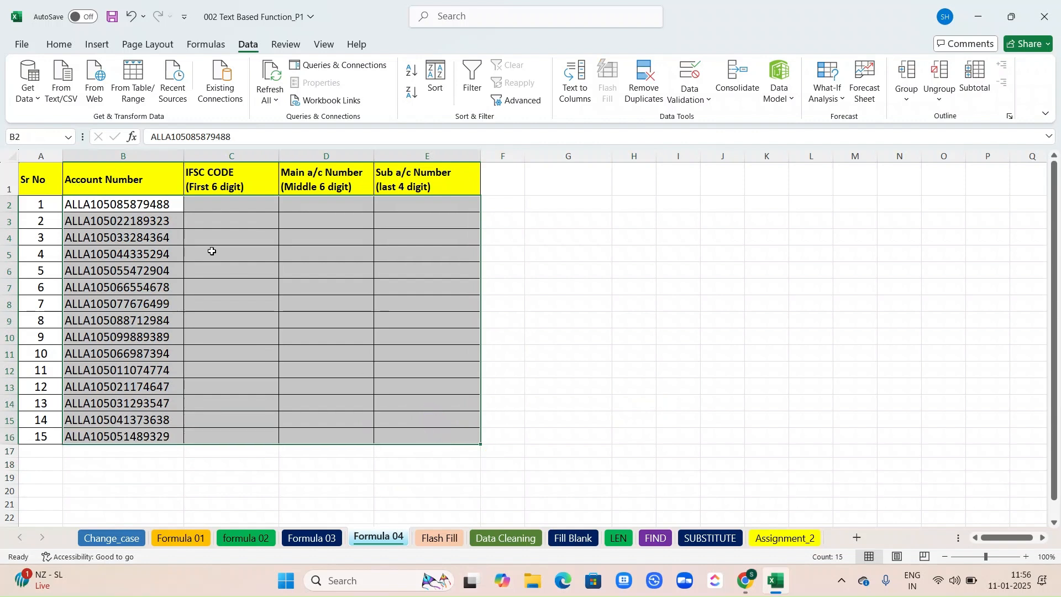
pyautogui.click(223, 203)
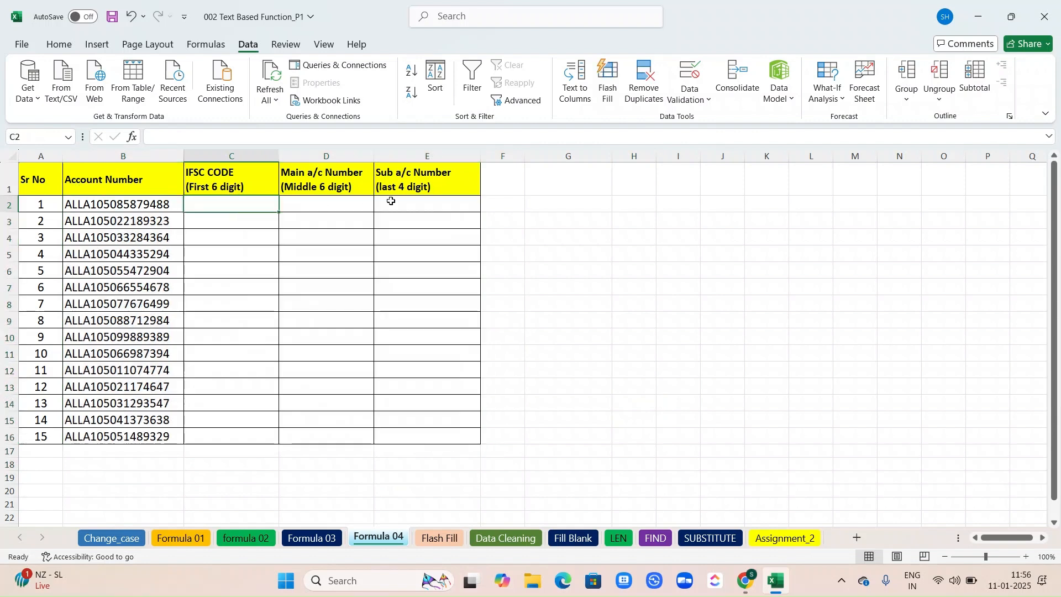
pyautogui.click(113, 207)
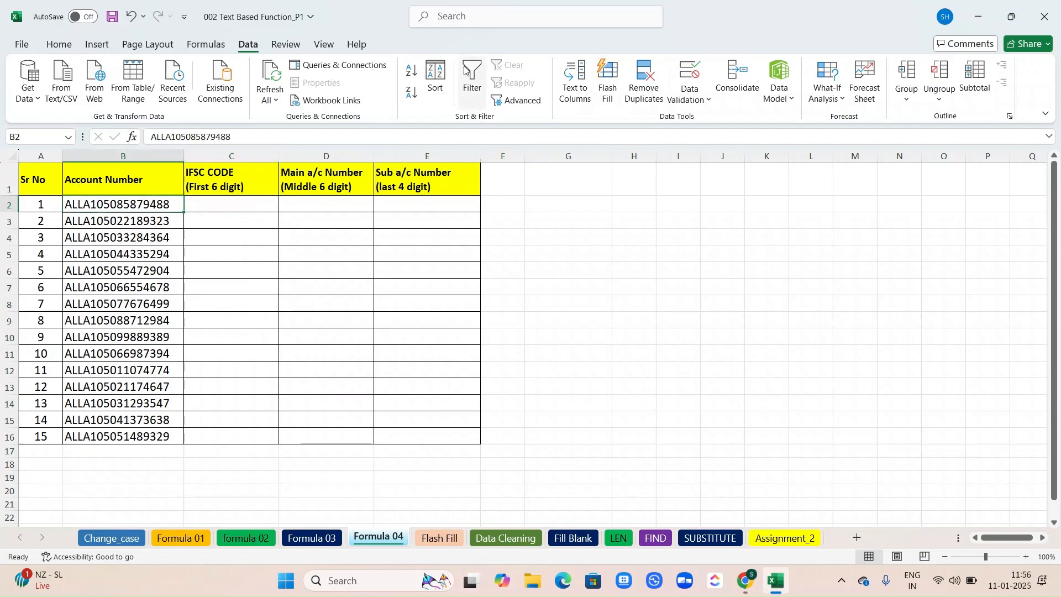
pyautogui.moveTo(114, 205); pyautogui.dragTo(140, 433)
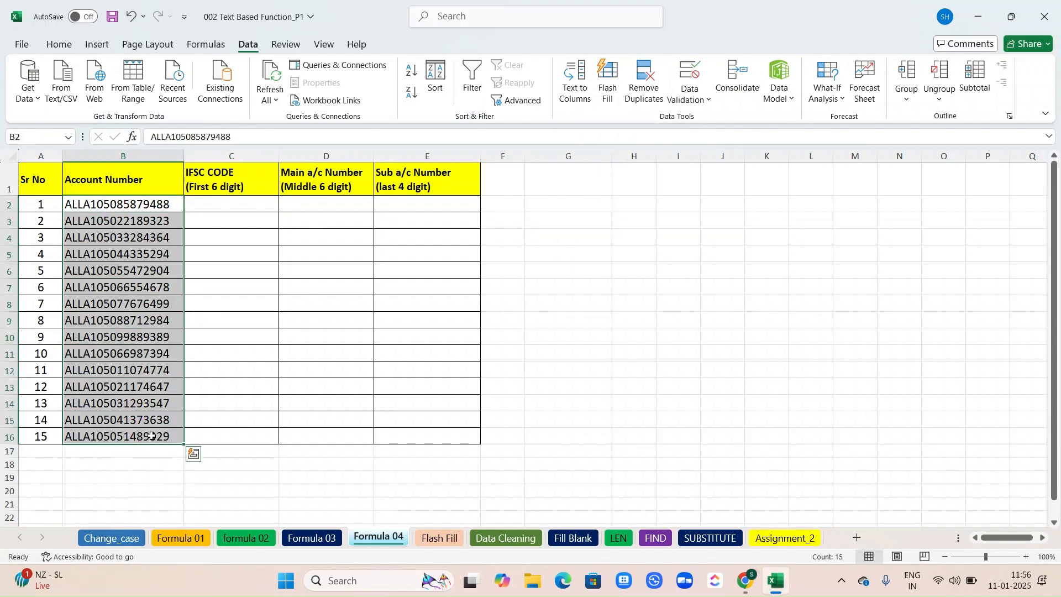
pyautogui.click(569, 90)
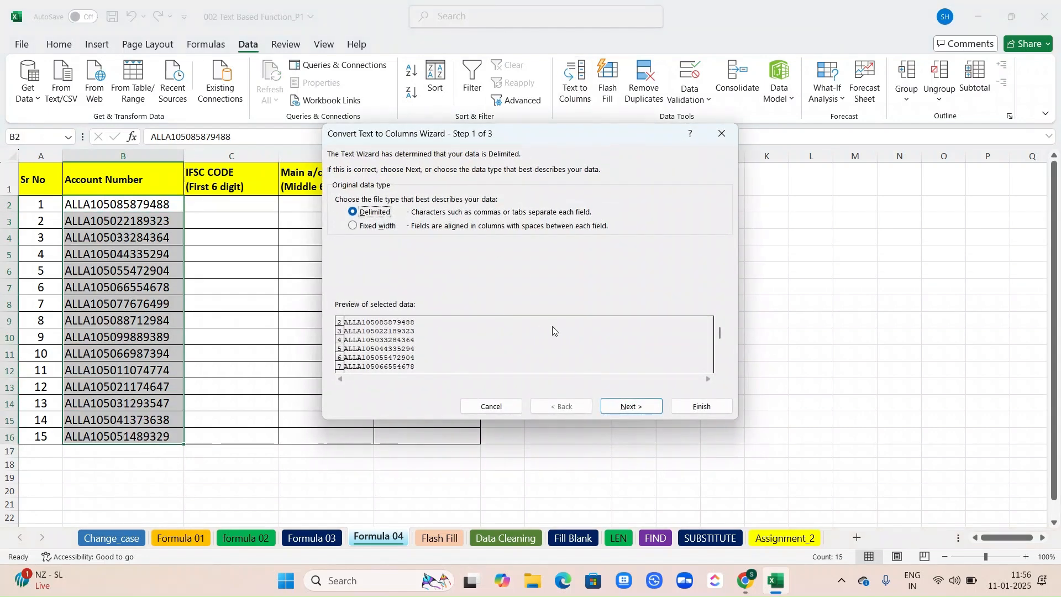
pyautogui.click(373, 227)
pyautogui.moveTo(344, 316); pyautogui.dragTo(380, 334)
pyautogui.click(371, 318)
pyautogui.click(621, 416)
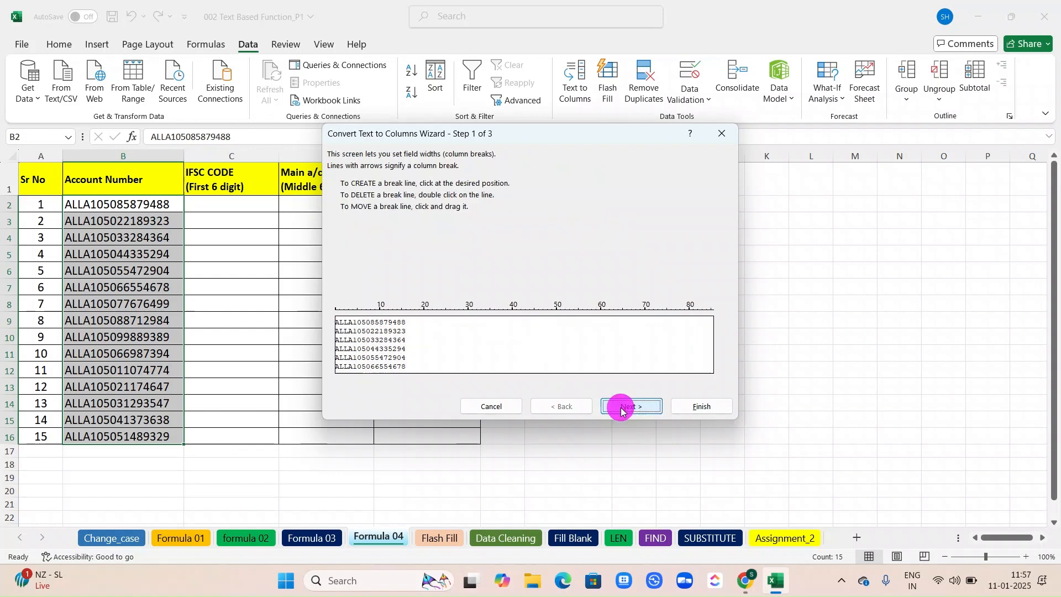
# Step: Place column breaks after the sixth and twelfth characters of the account numbers and proceed to the column format settings
pyautogui.click(362, 325)
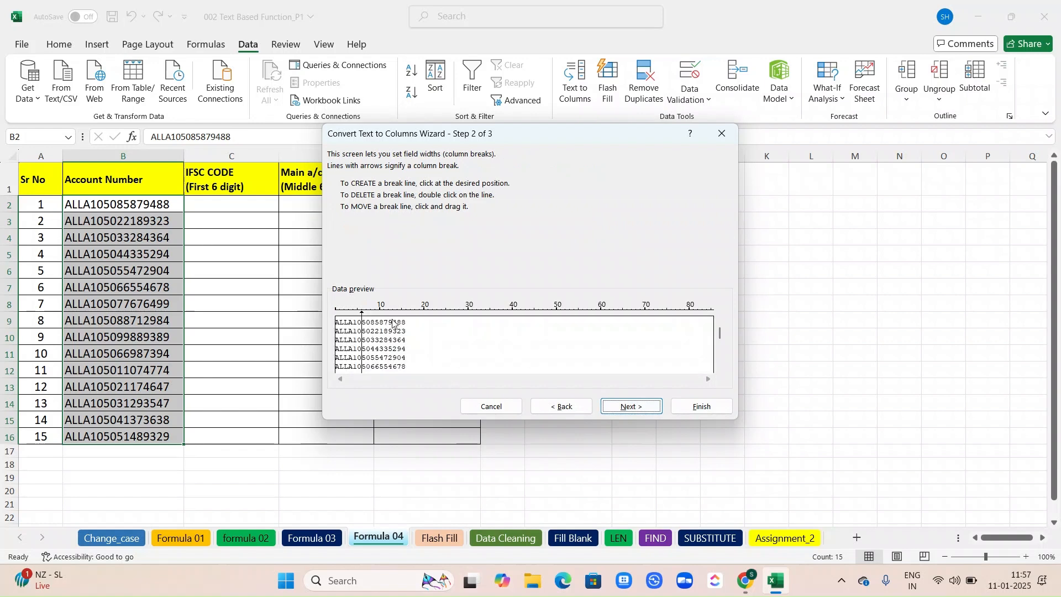
pyautogui.click(389, 322)
pyautogui.click(625, 402)
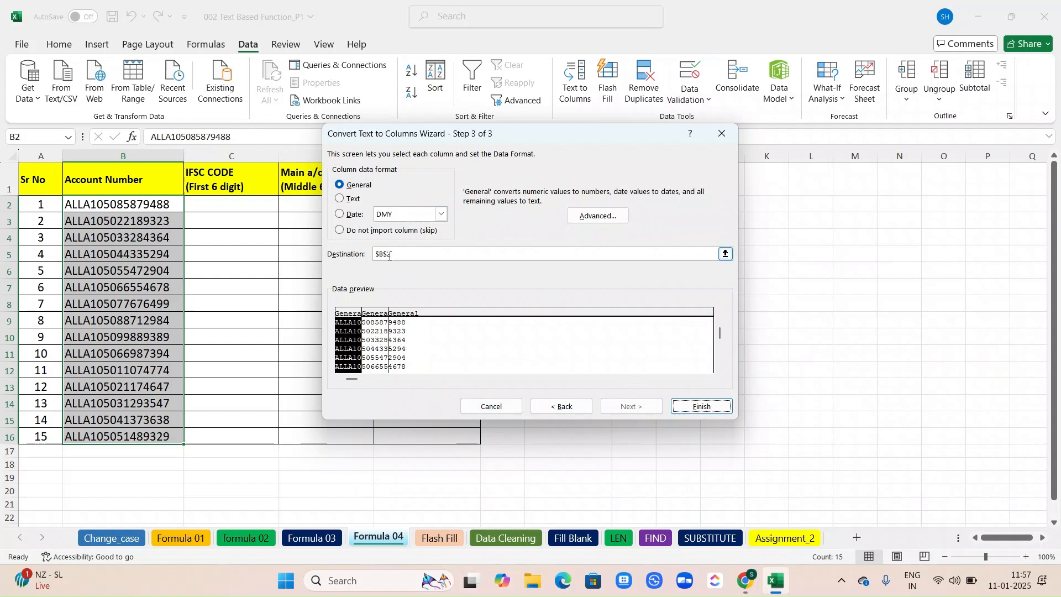
# Step: Set the split destination to $C$2 and finish Text to Columns, allowing existing data to be replaced
pyautogui.click(386, 254)
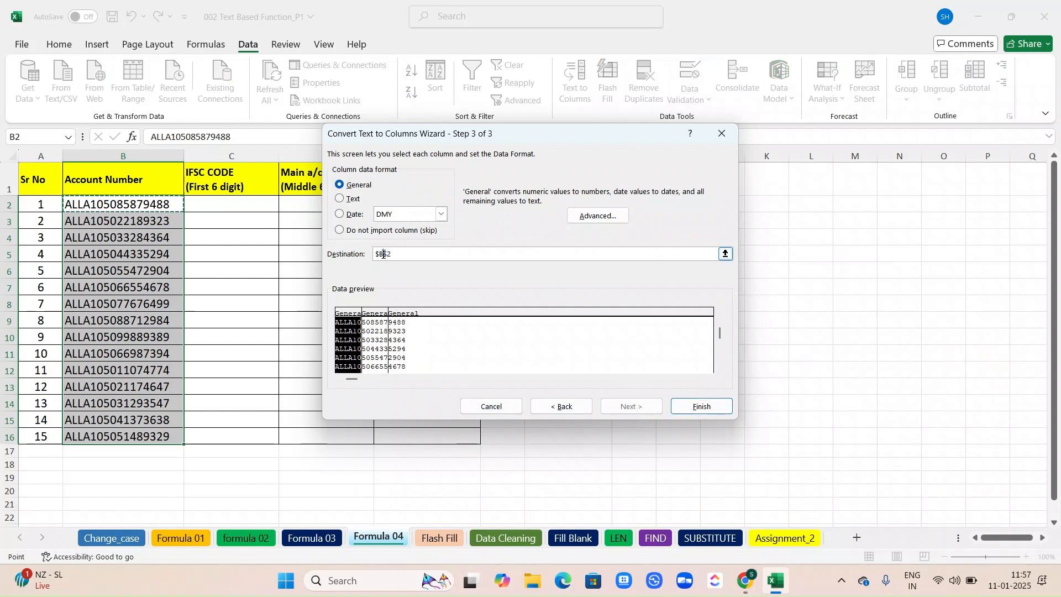
pyautogui.press('BackSpace')
pyautogui.write('C')
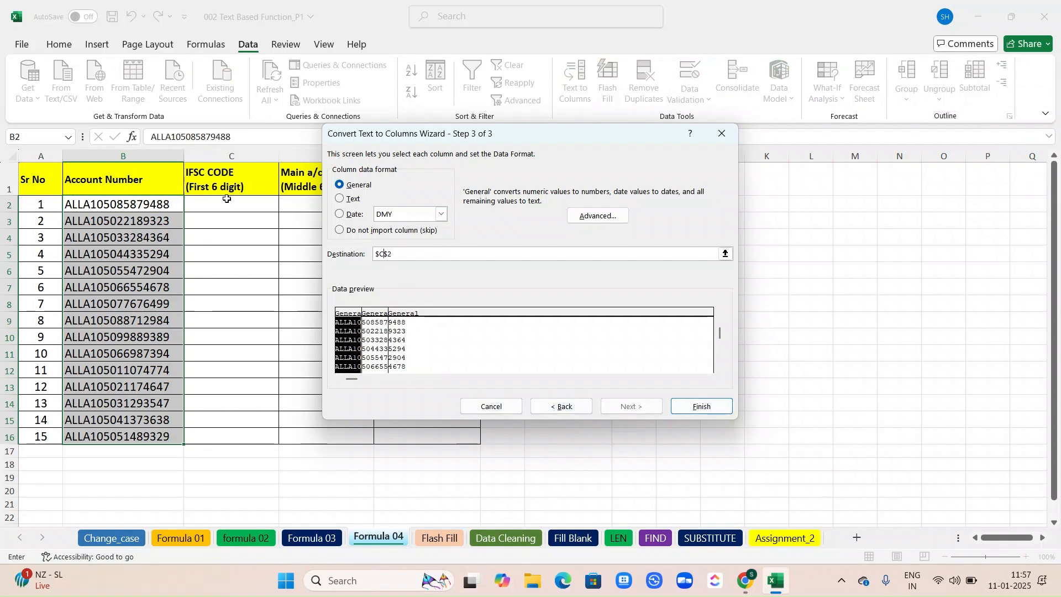
pyautogui.click(718, 409)
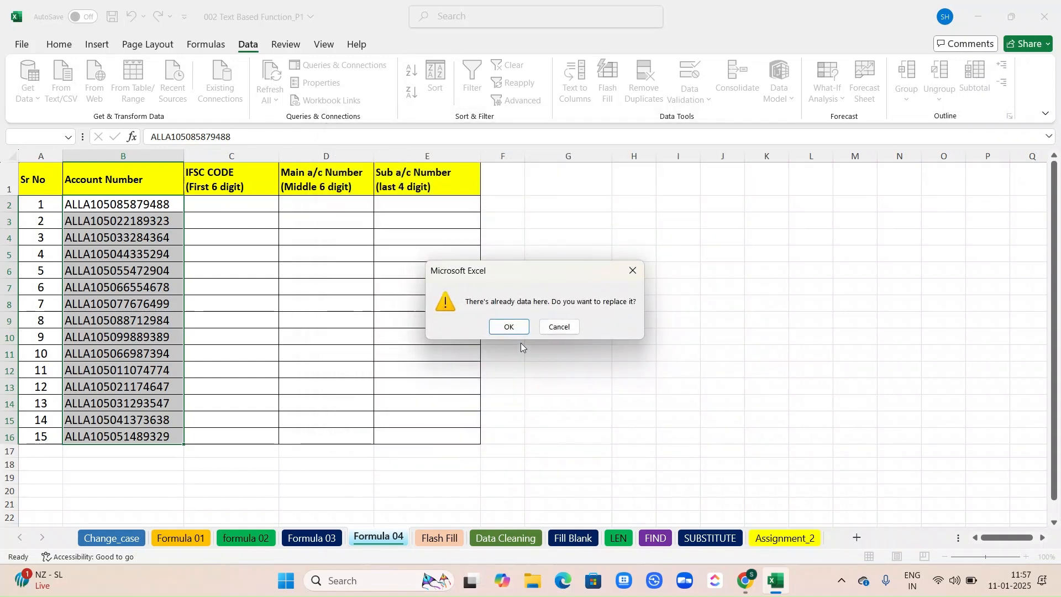
pyautogui.click(505, 328)
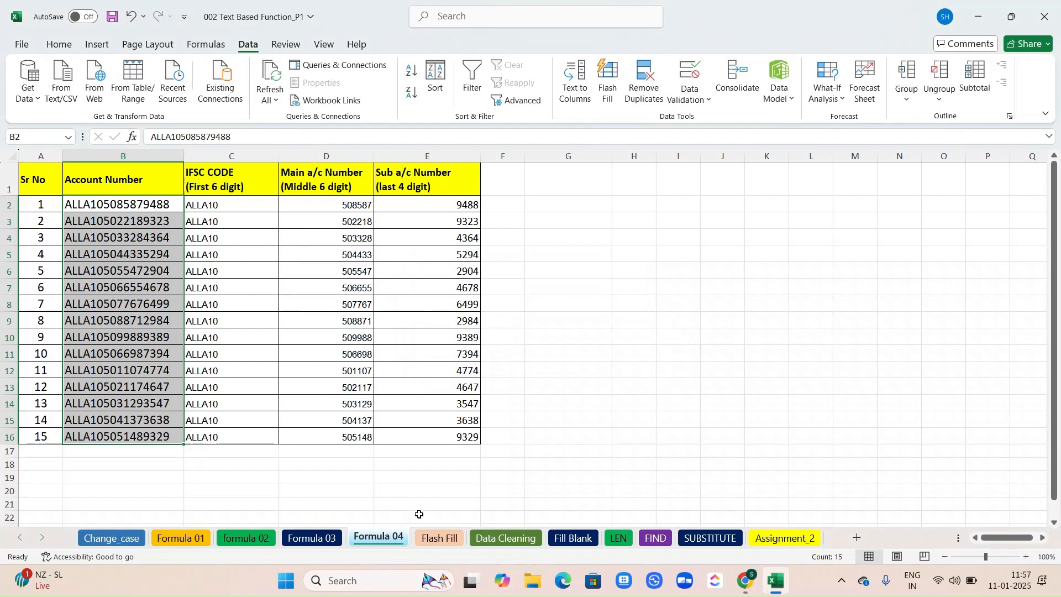
# Step: On the Flash Fill sheet, enter ALLA10 in C2 as the first IFSC code example
pyautogui.click(421, 539)
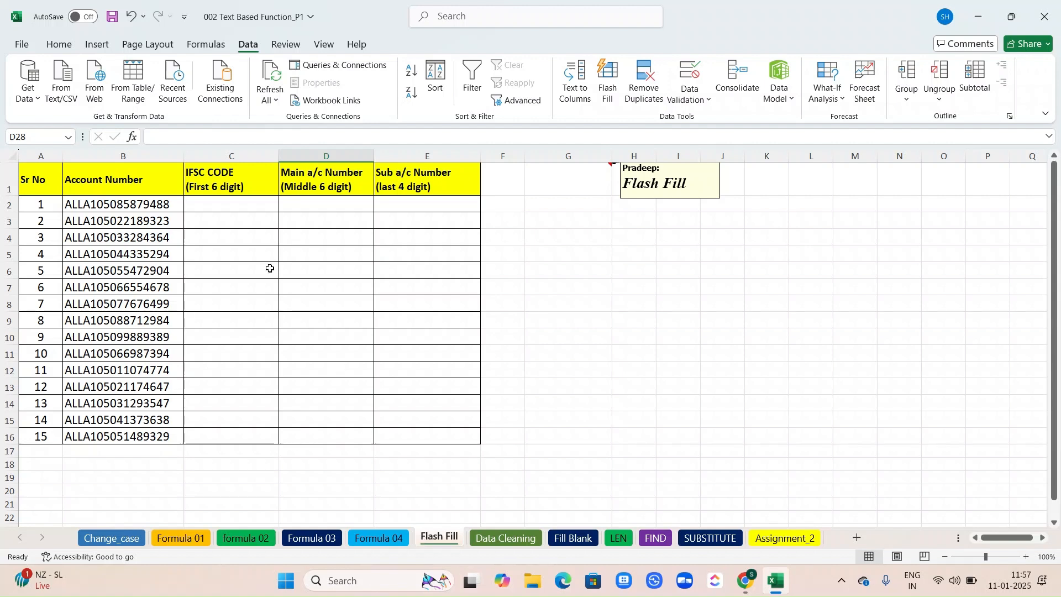
pyautogui.click(195, 206)
pyautogui.write('A')
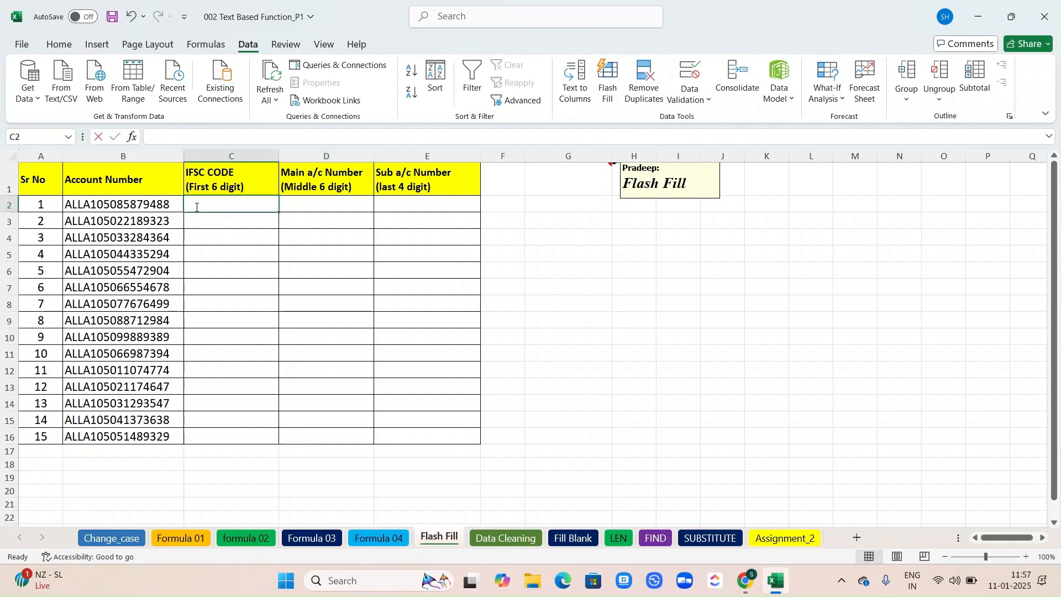
pyautogui.write('LLA10')
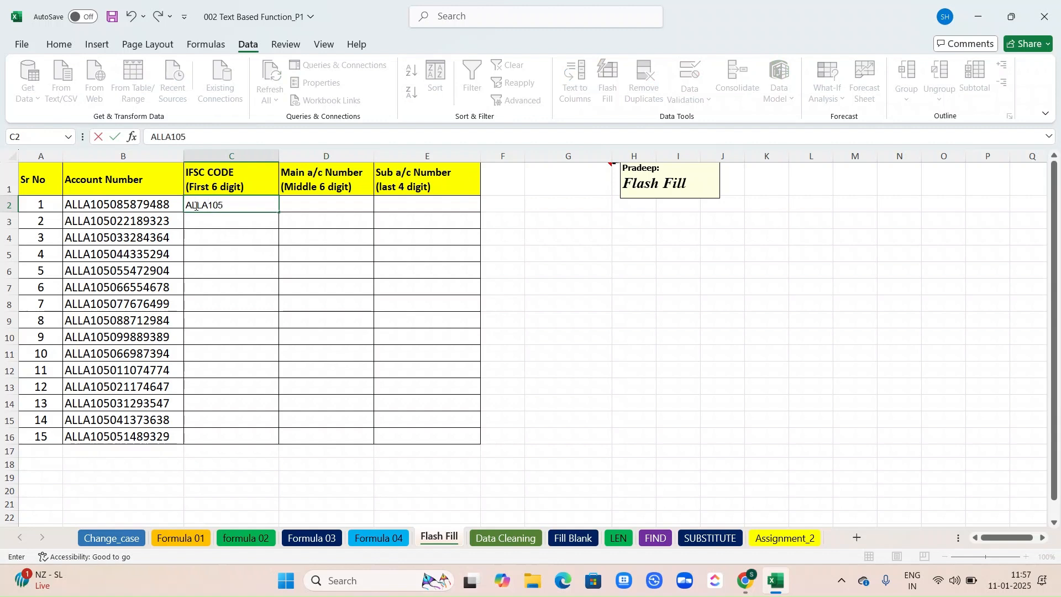
pyautogui.press('Return')
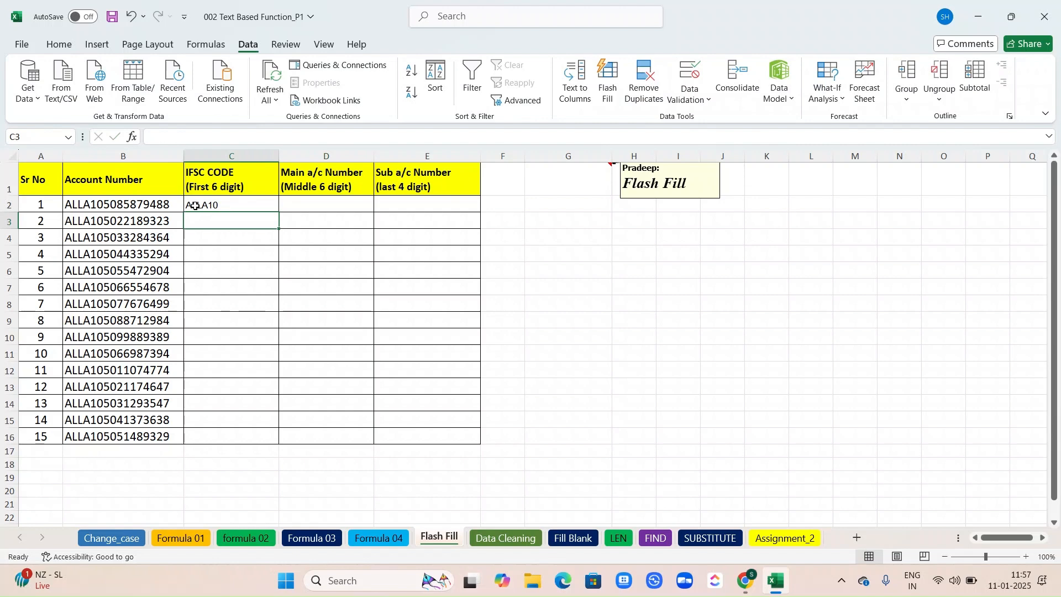
# Step: Enter ALLA10 in C3 and C4, and Flash Fill the remaining IFSC codes down to C16
pyautogui.write('A')
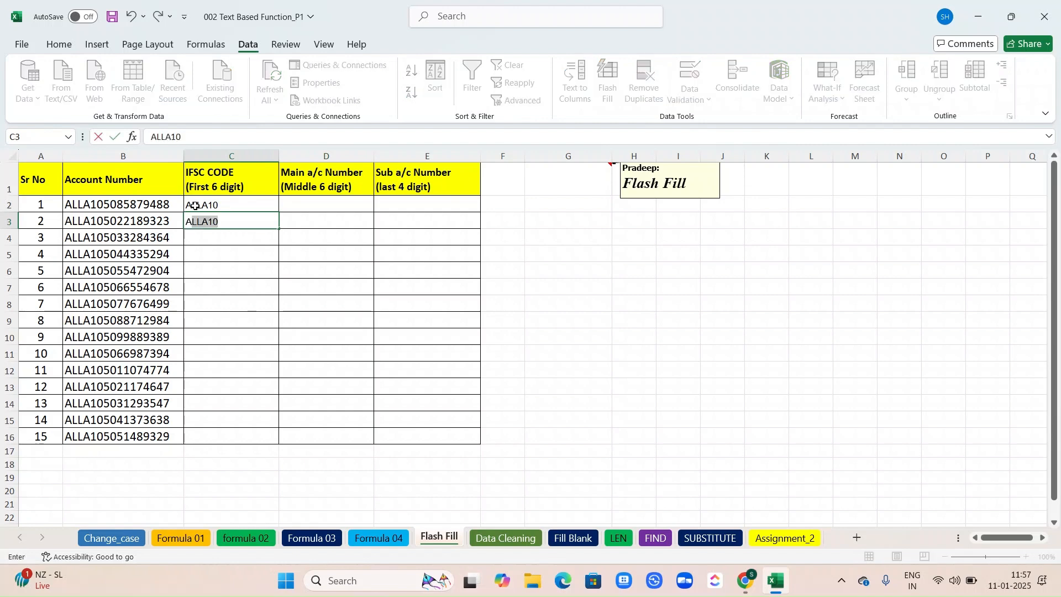
pyautogui.press('Return')
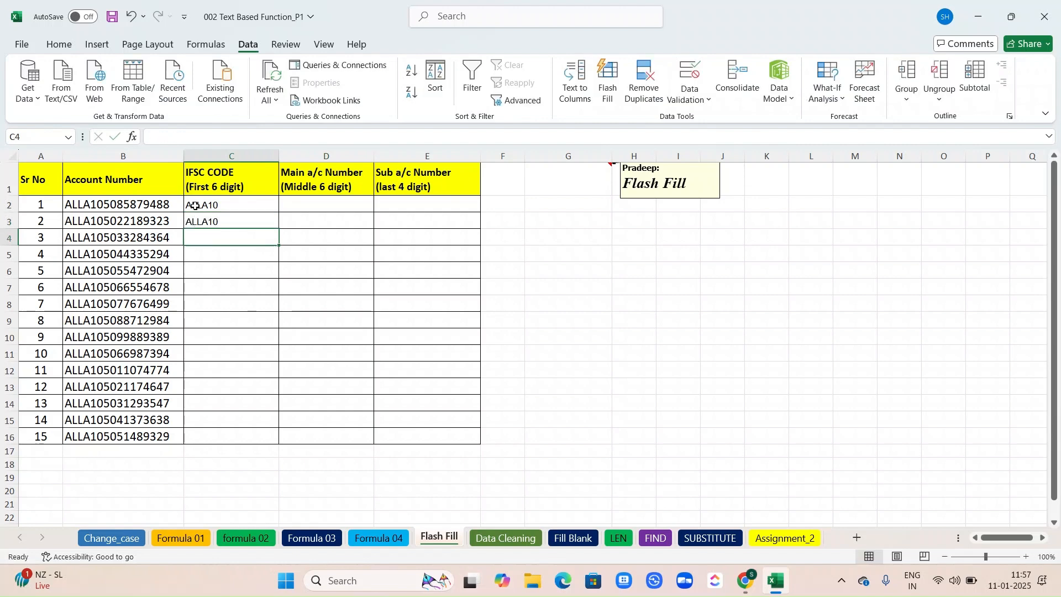
pyautogui.write('A')
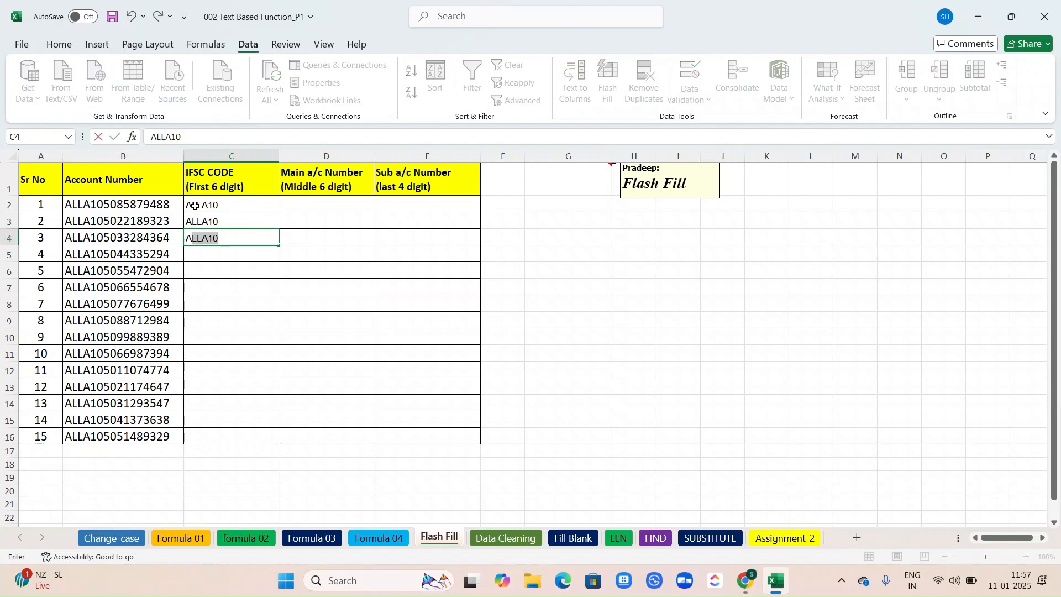
pyautogui.press('Return')
pyautogui.press('Return')
pyautogui.press('Up')
pyautogui.press('Up')
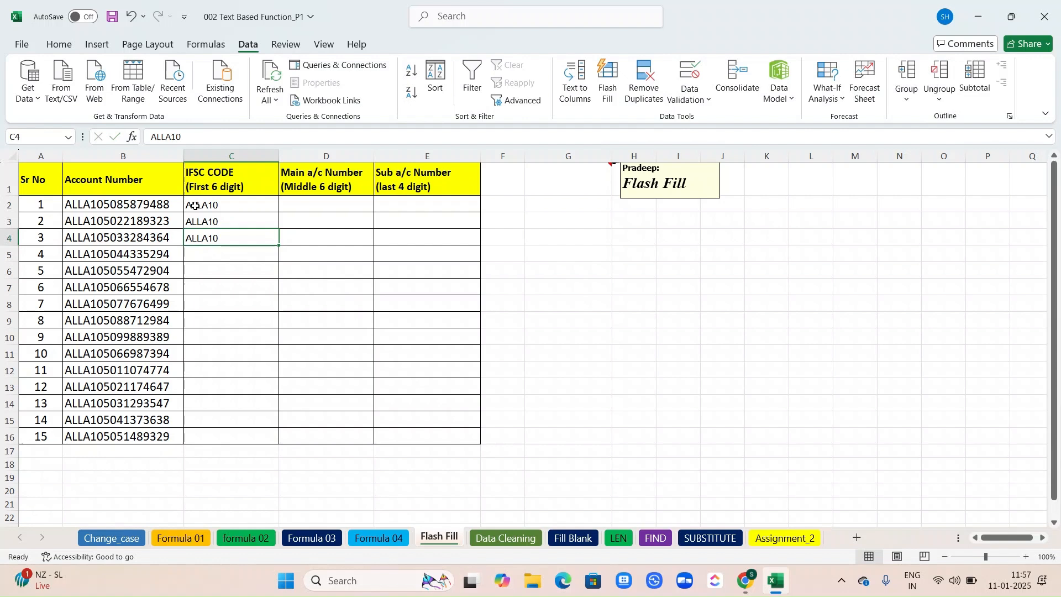
pyautogui.hotkey('ctrl', 'e')
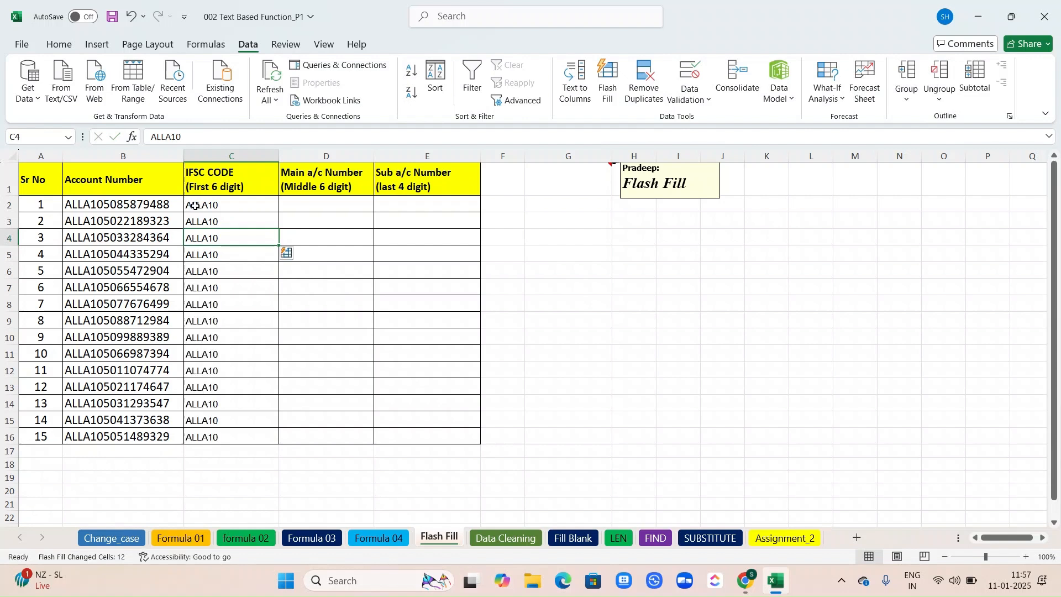
# Step: Enter the middle six digits of the first two account numbers in D2 and D3, and Flash Fill the column down to D16
pyautogui.click(288, 209)
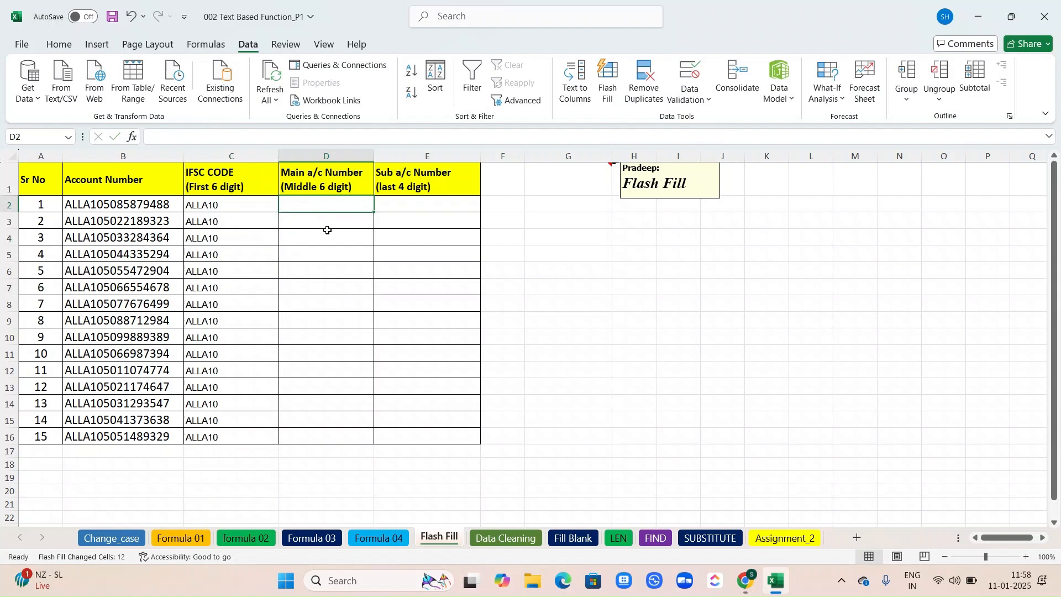
pyautogui.write('50858')
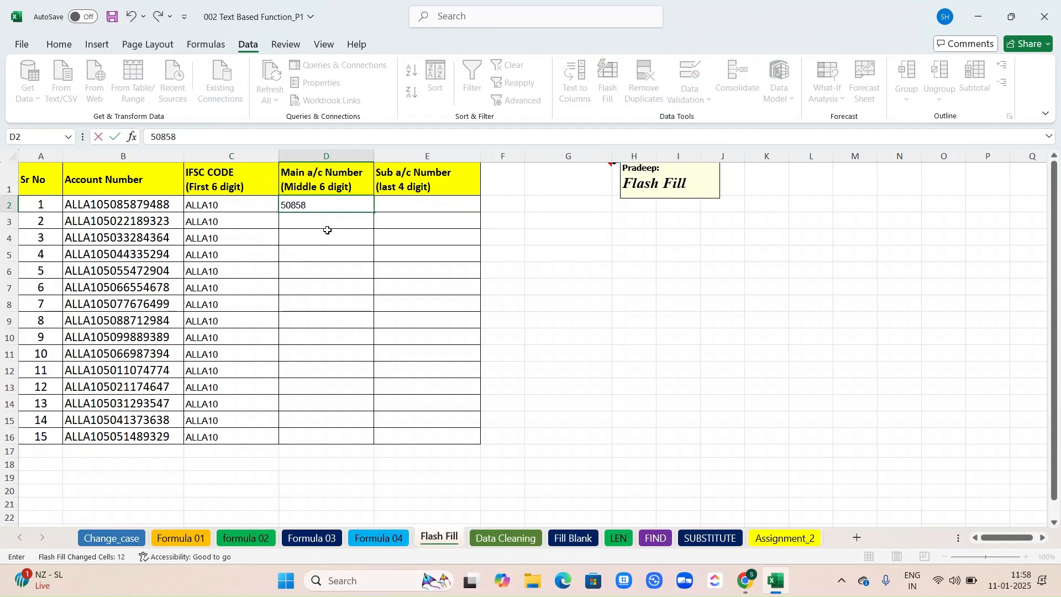
pyautogui.write('7')
pyautogui.press('Return')
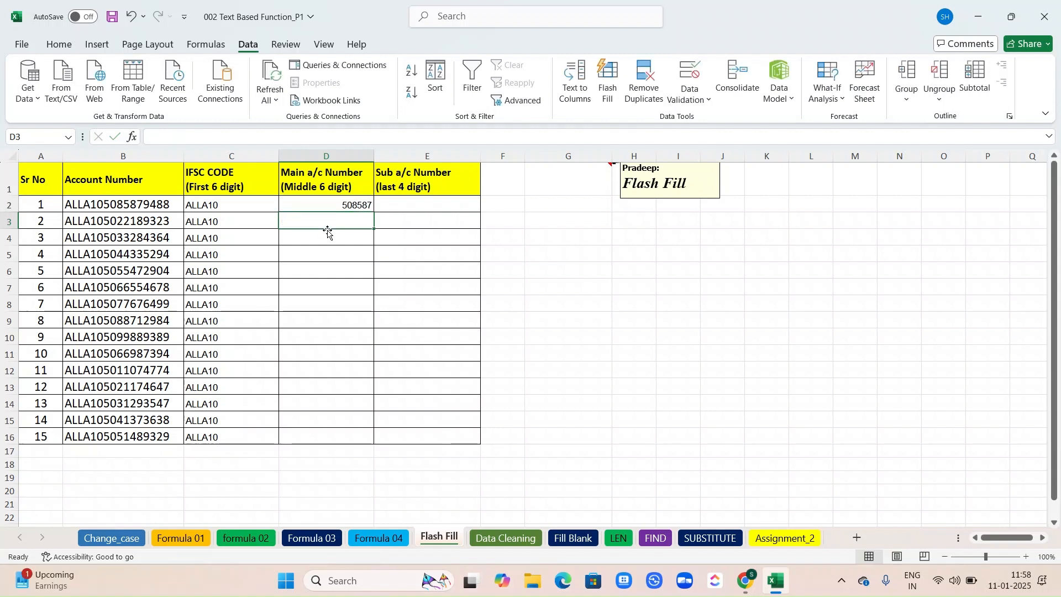
pyautogui.write('50221')
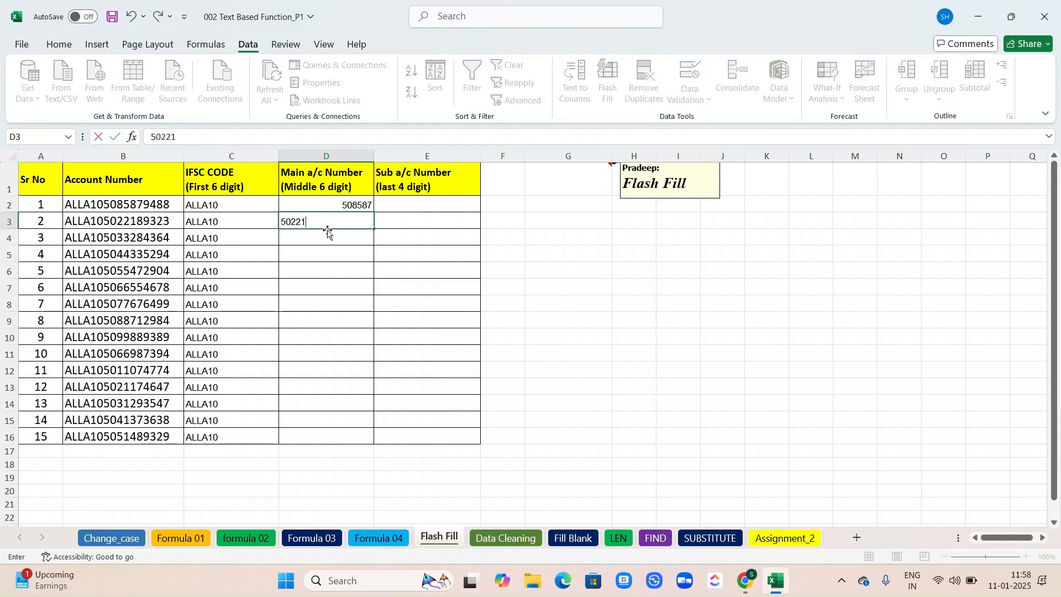
pyautogui.write('8')
pyautogui.press('Return')
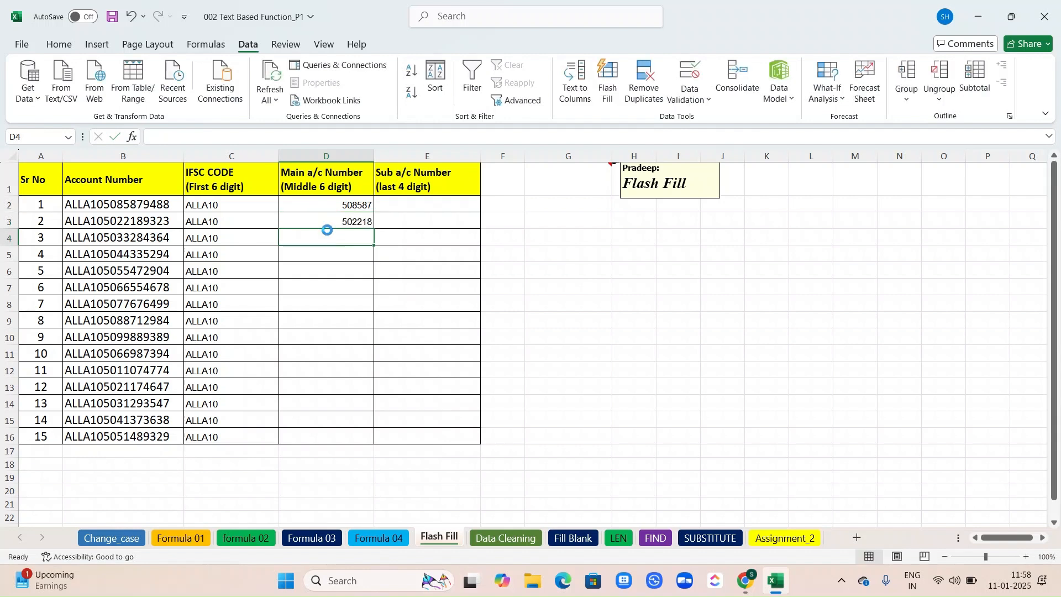
pyautogui.hotkey('ctrl', 'e')
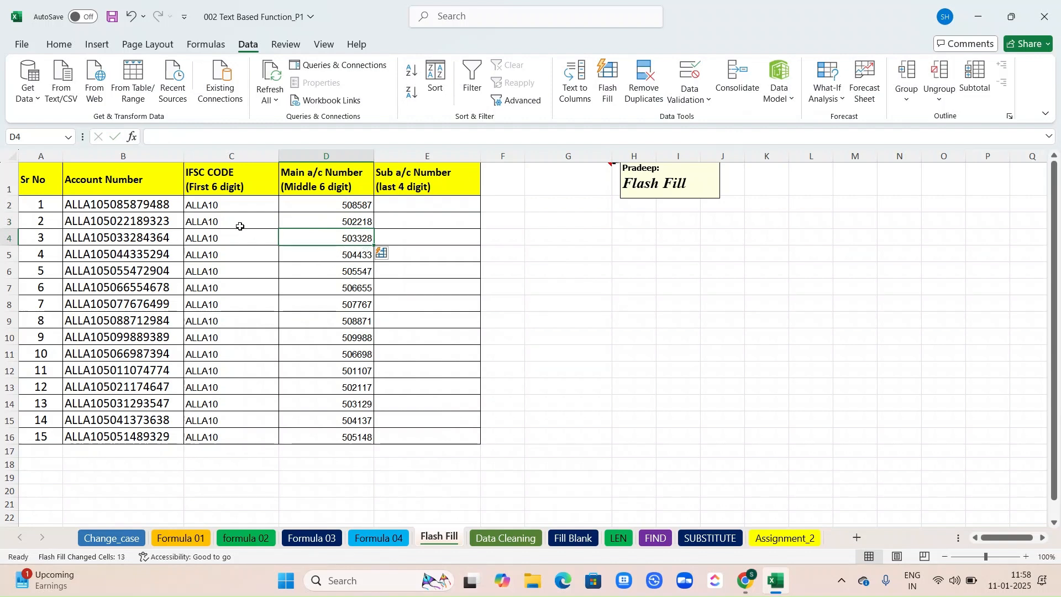
# Step: Compare the Flash Fill results in column D with the account numbers in column B
pyautogui.click(112, 223)
pyautogui.click(122, 236)
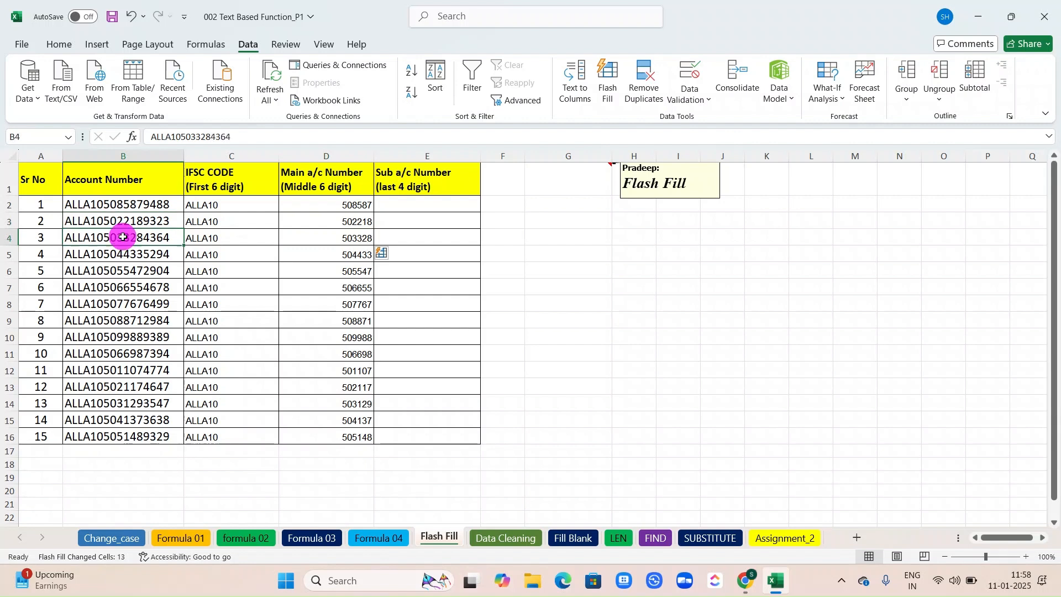
pyautogui.click(326, 239)
pyautogui.click(146, 234)
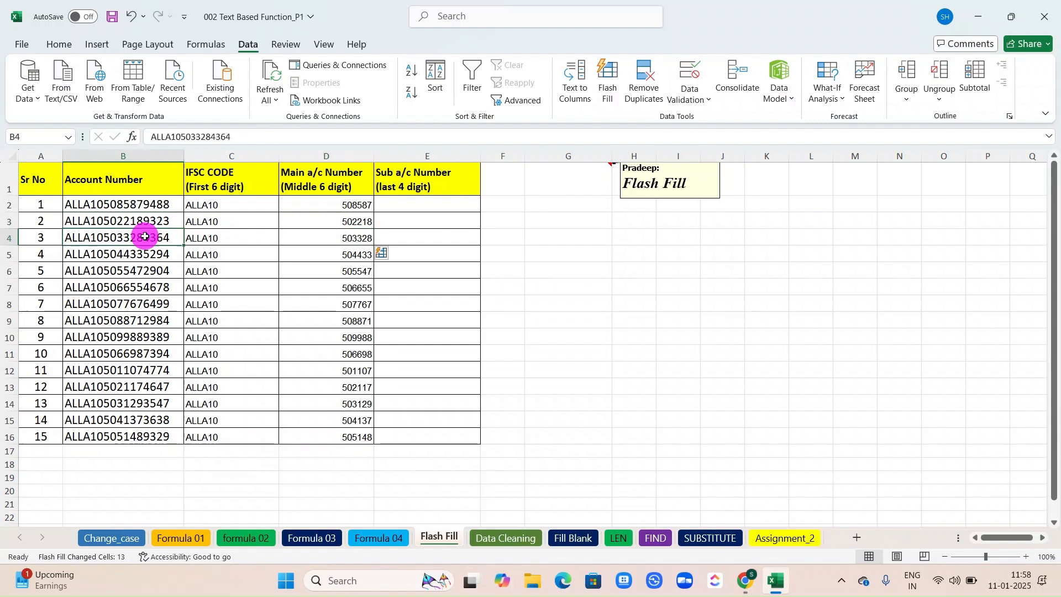
pyautogui.click(351, 257)
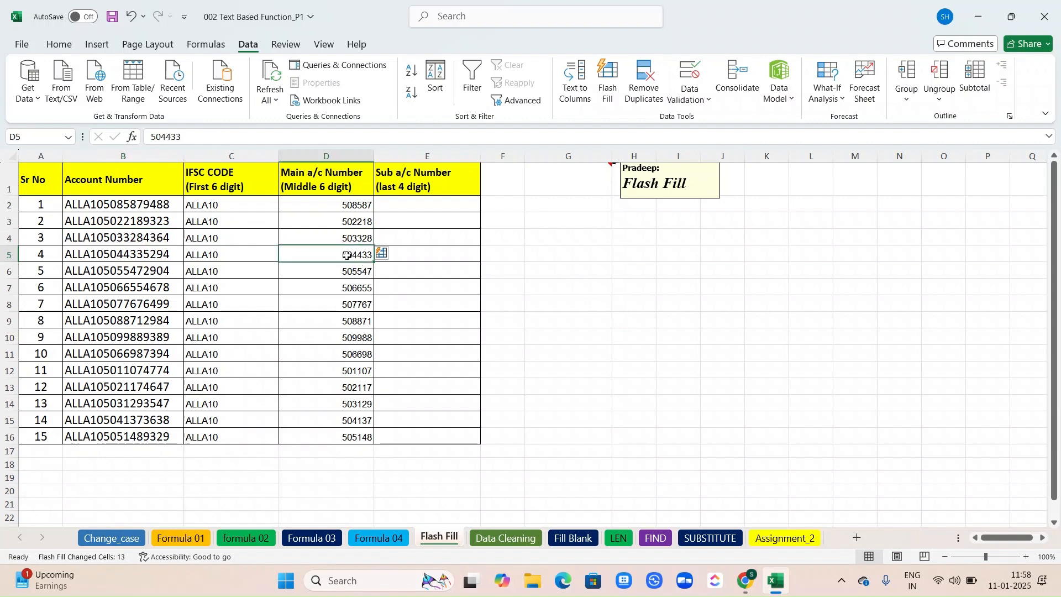
pyautogui.click(352, 436)
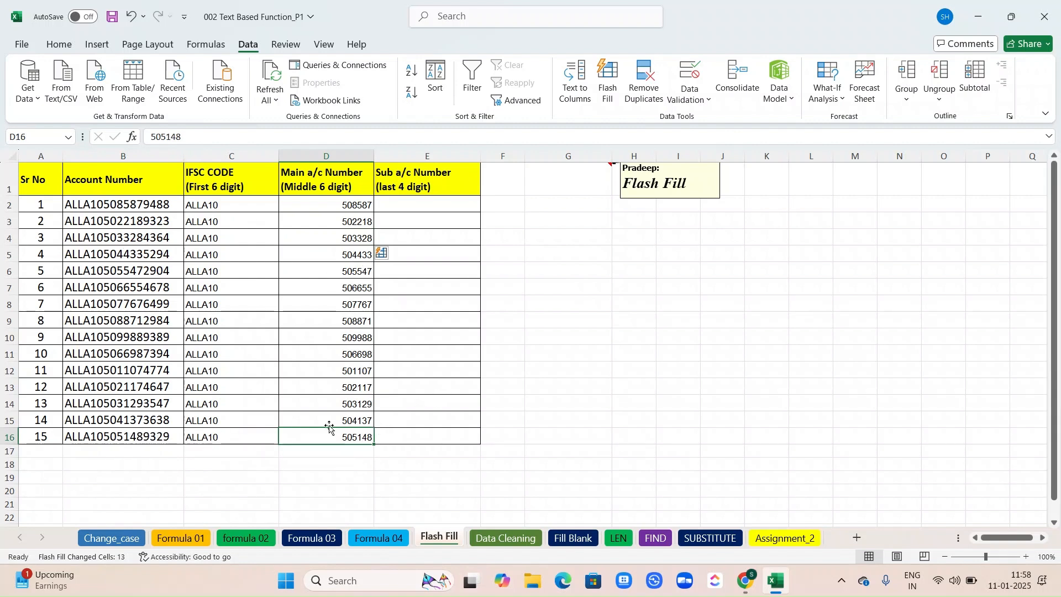
# Step: Enter the last four digits of the first two account numbers in E2 and E3 of the Sub a/c Number column
pyautogui.click(391, 209)
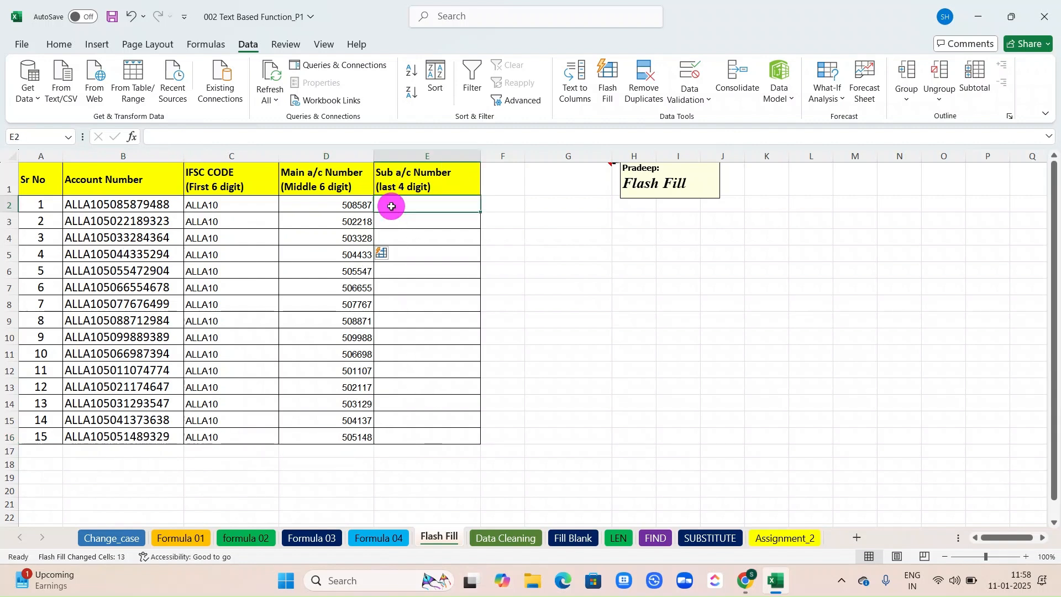
pyautogui.write('98')
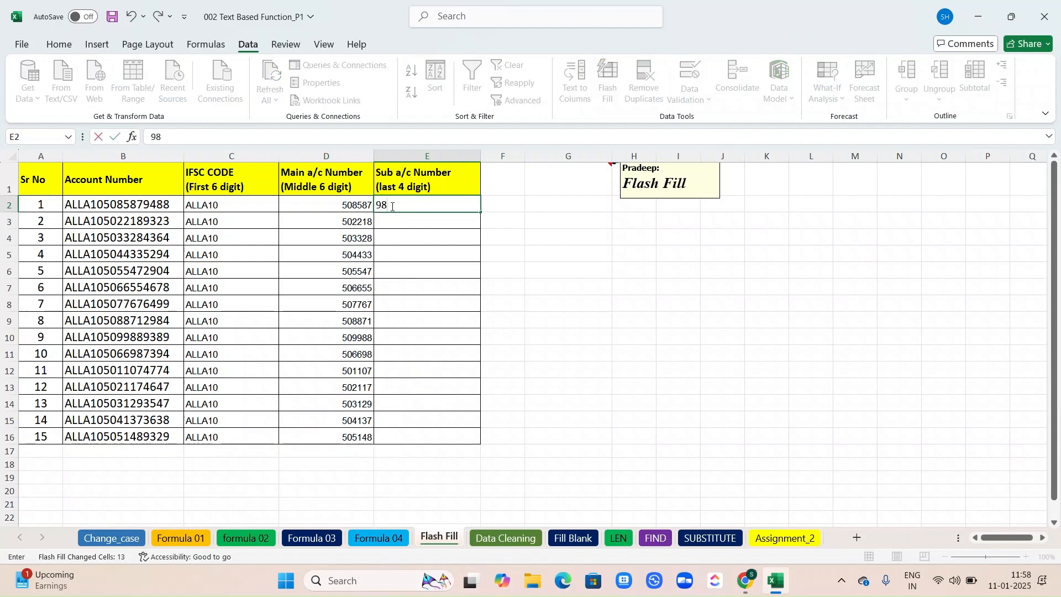
pyautogui.write('=')
pyautogui.press('BackSpace')
pyautogui.press('BackSpace')
pyautogui.write('488')
pyautogui.press('Return')
pyautogui.write('93')
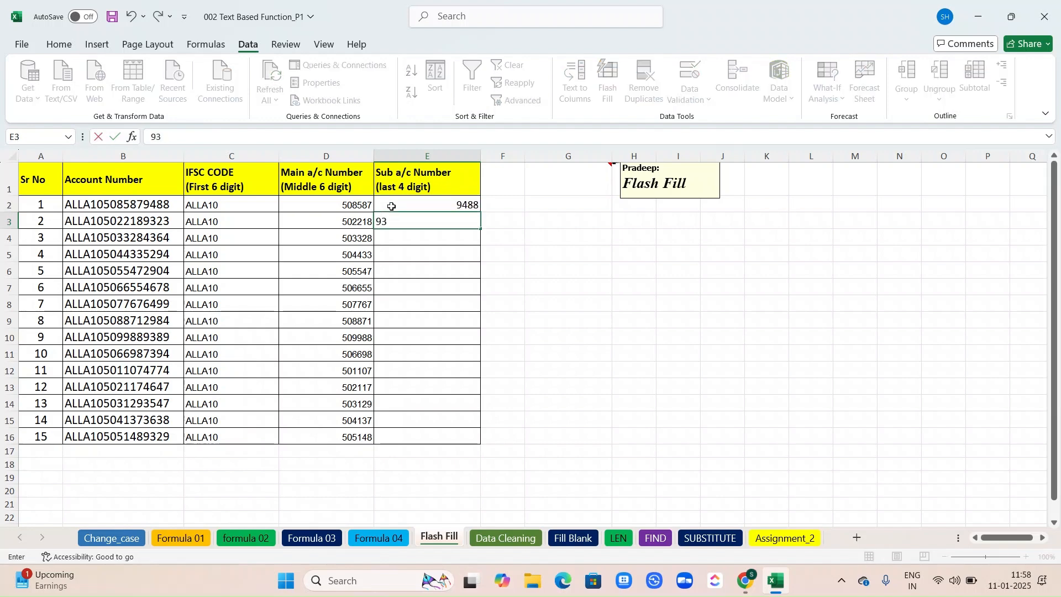
pyautogui.write('23')
pyautogui.press('Return')
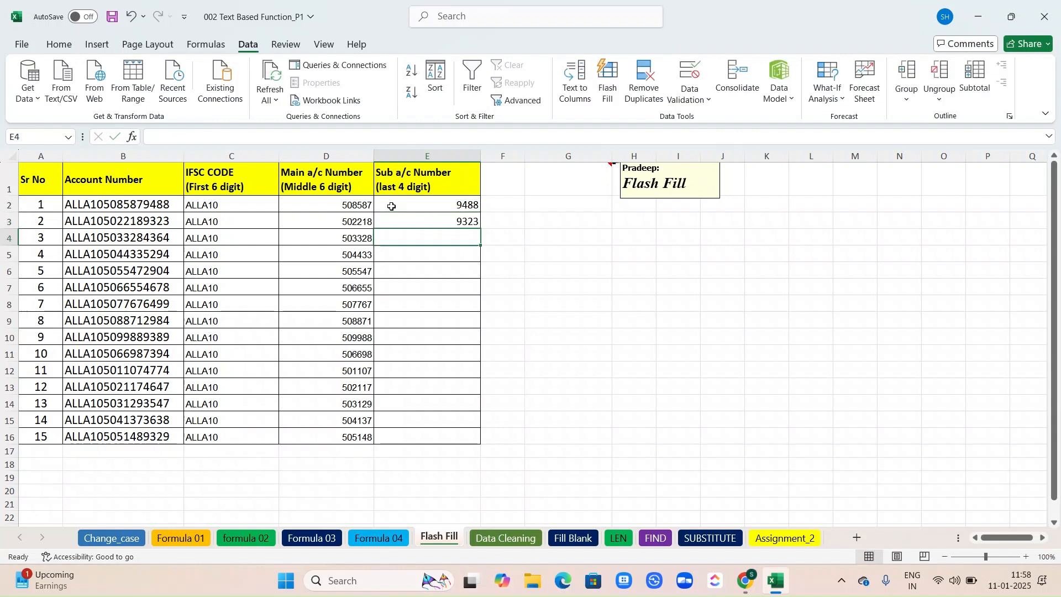
# Step: Flash Fill the Sub a/c Number column from the E3 example down to E16
pyautogui.press('Up')
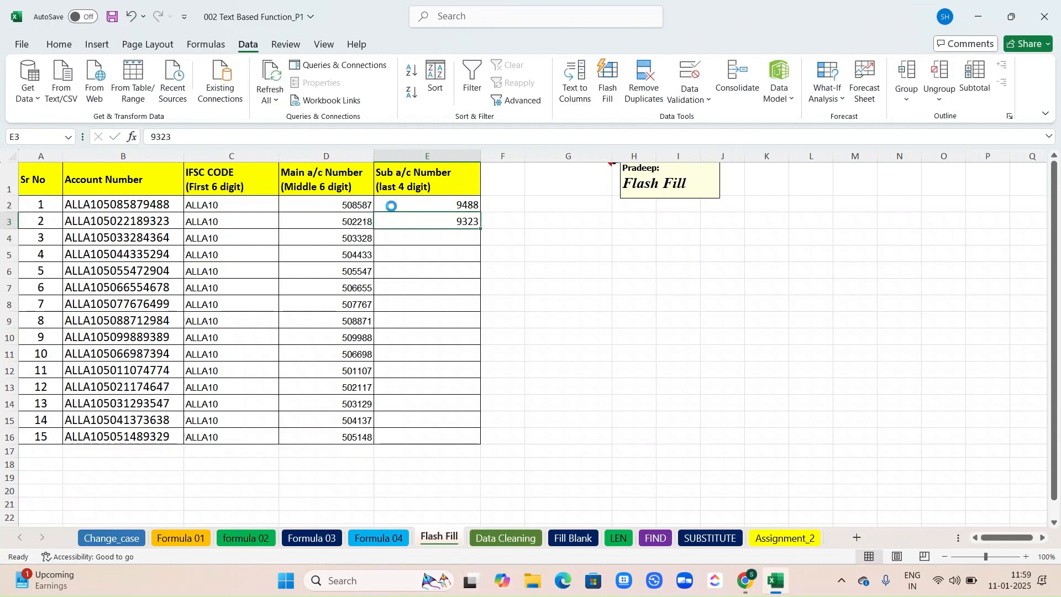
pyautogui.hotkey('ctrl', 'e')
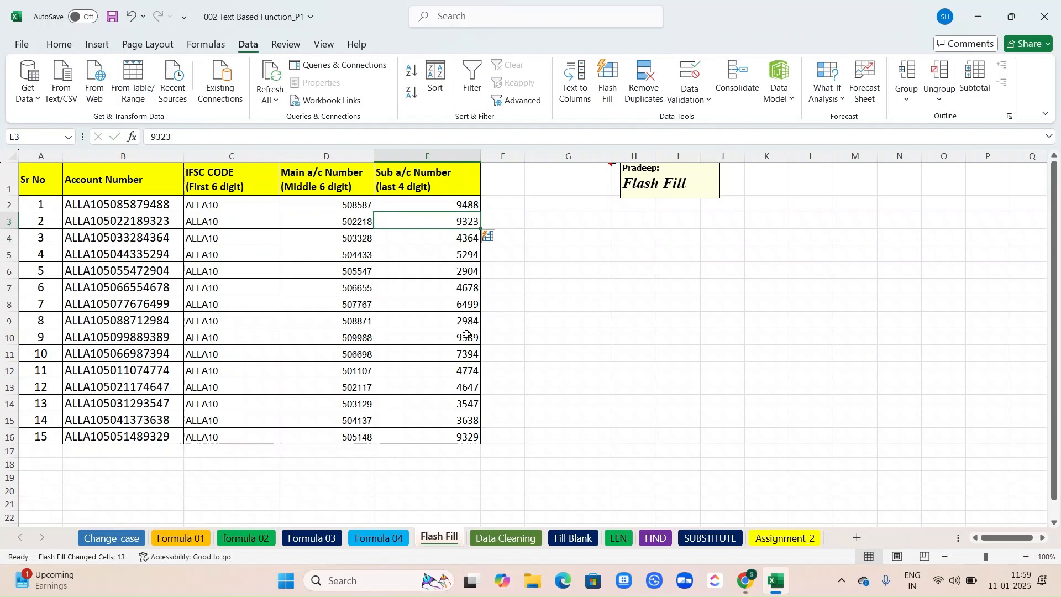
pyautogui.click(549, 380)
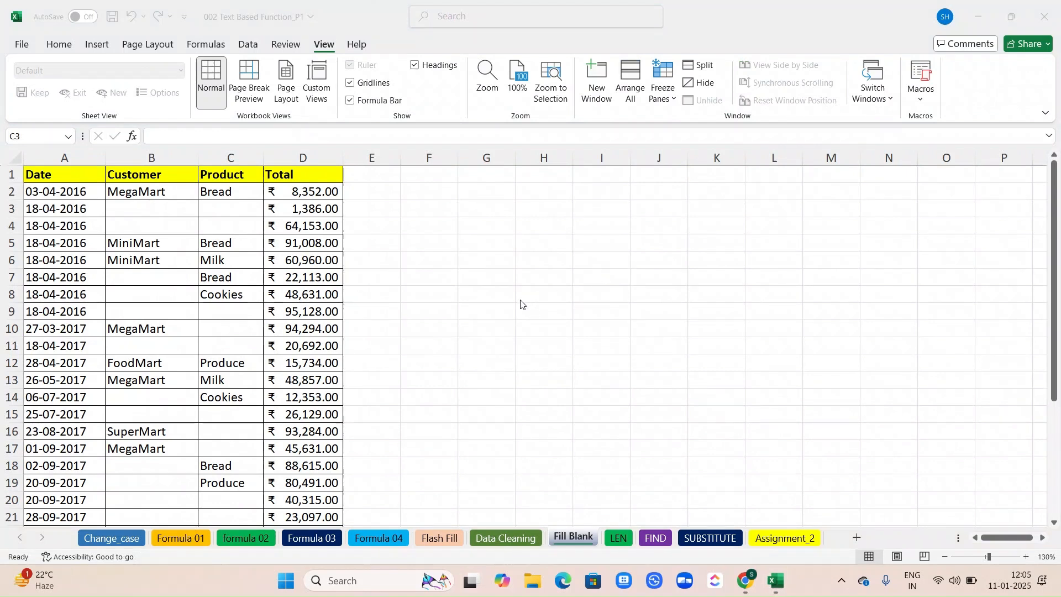
# Step: On the Fill Blank sheet, select the table's blank cells with Go To Special and try to start a fill formula in them
pyautogui.click(293, 219)
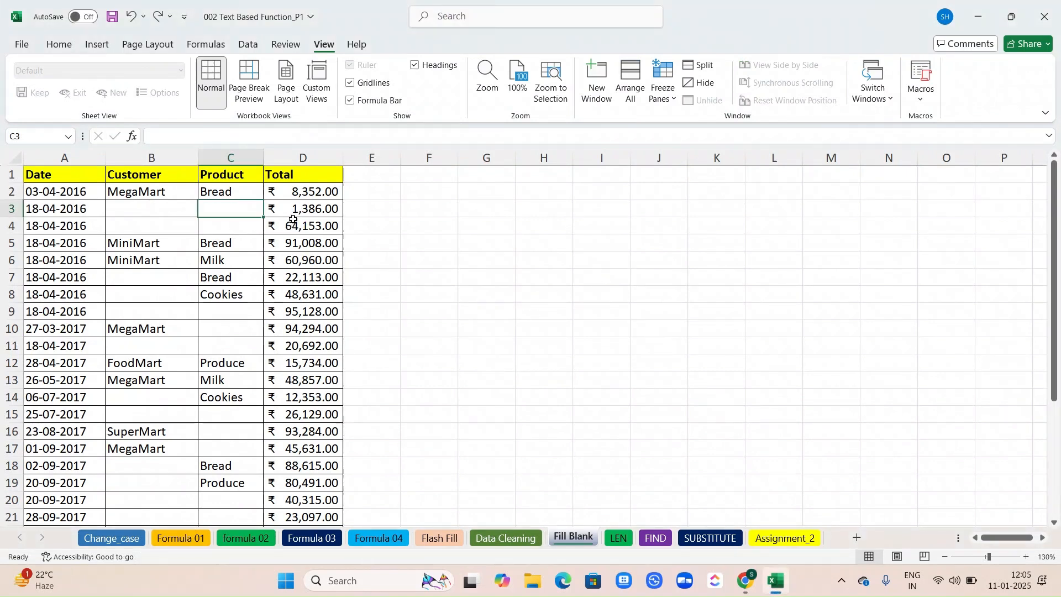
pyautogui.hotkey('ctrl', 'g')
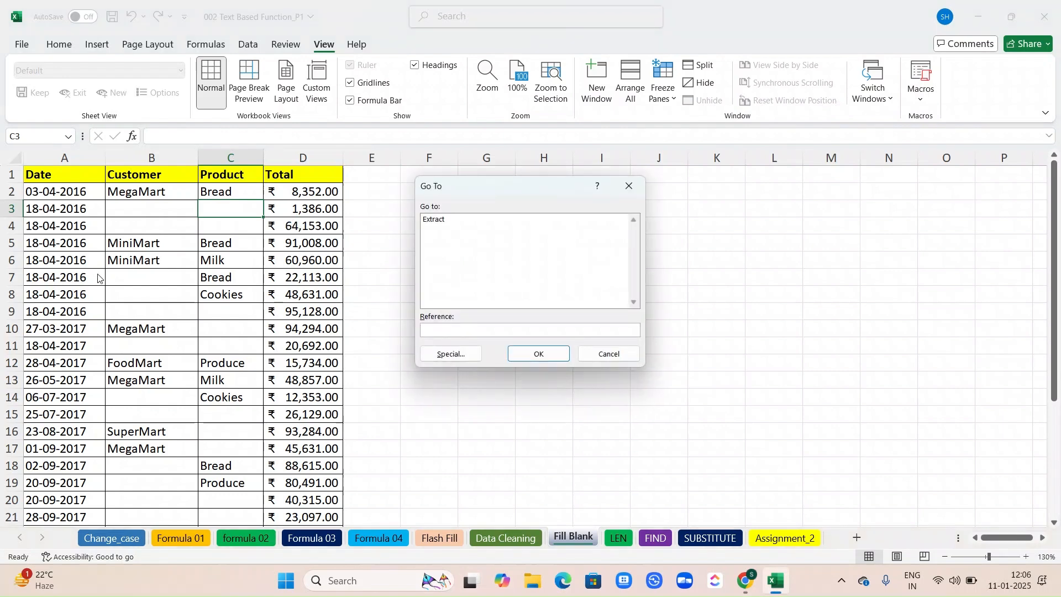
pyautogui.click(436, 355)
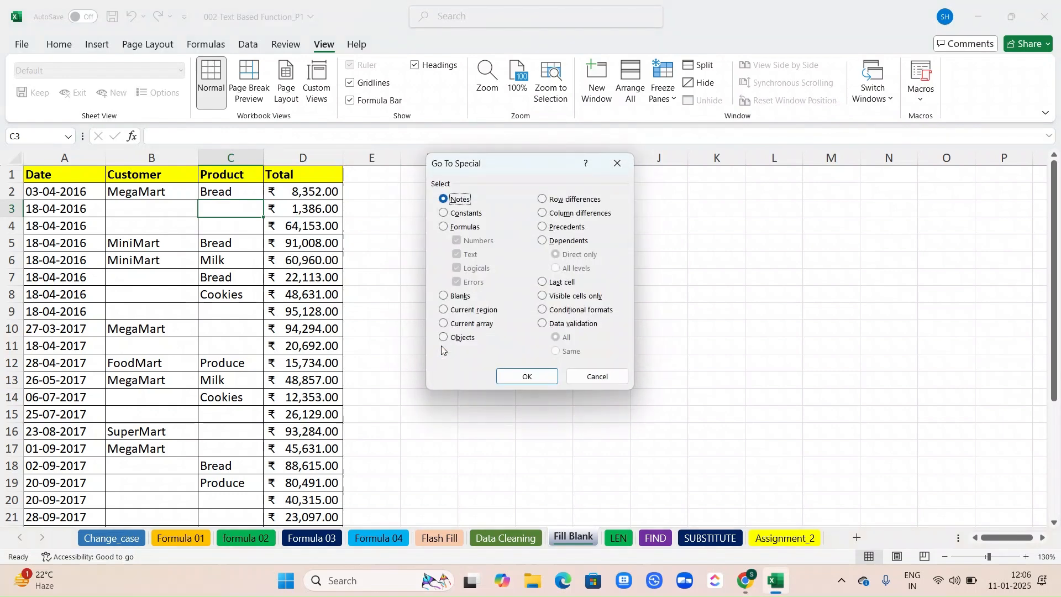
pyautogui.click(443, 296)
pyautogui.click(525, 377)
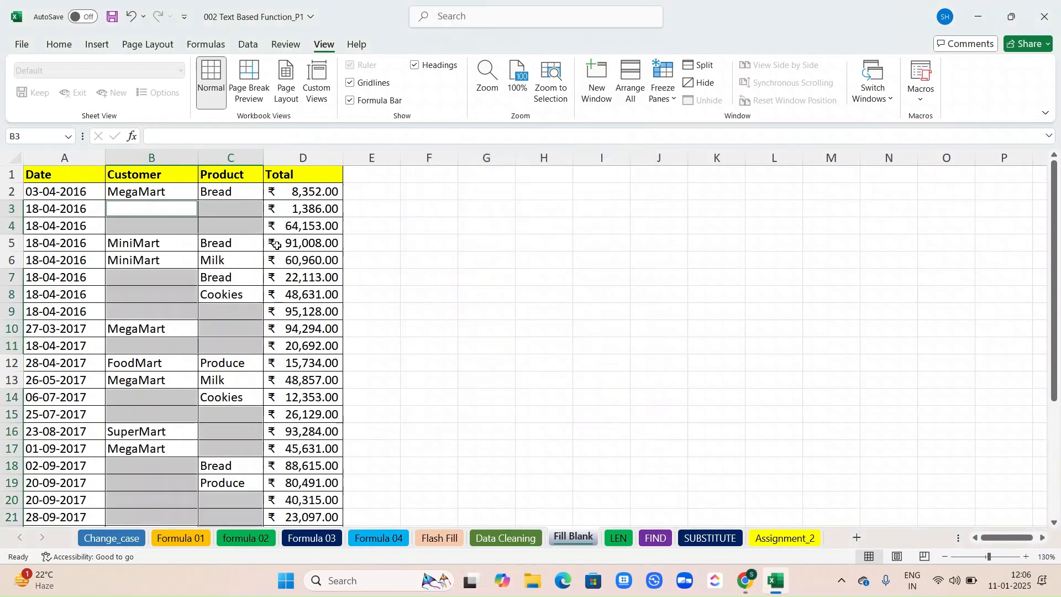
pyautogui.keyDown('ctrl'); pyautogui.click(140, 210); pyautogui.keyUp('ctrl')
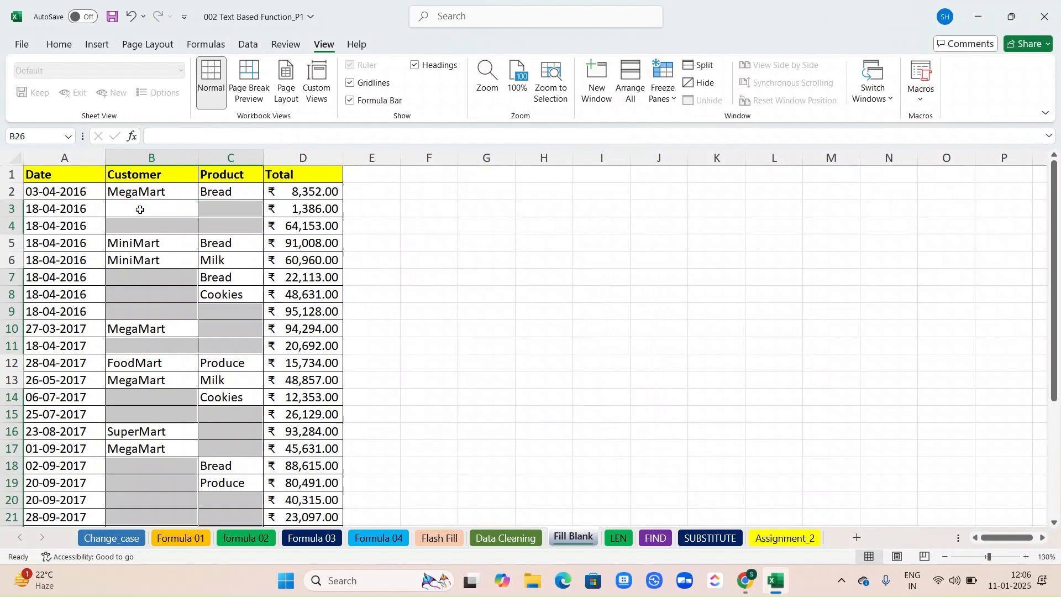
pyautogui.write('=')
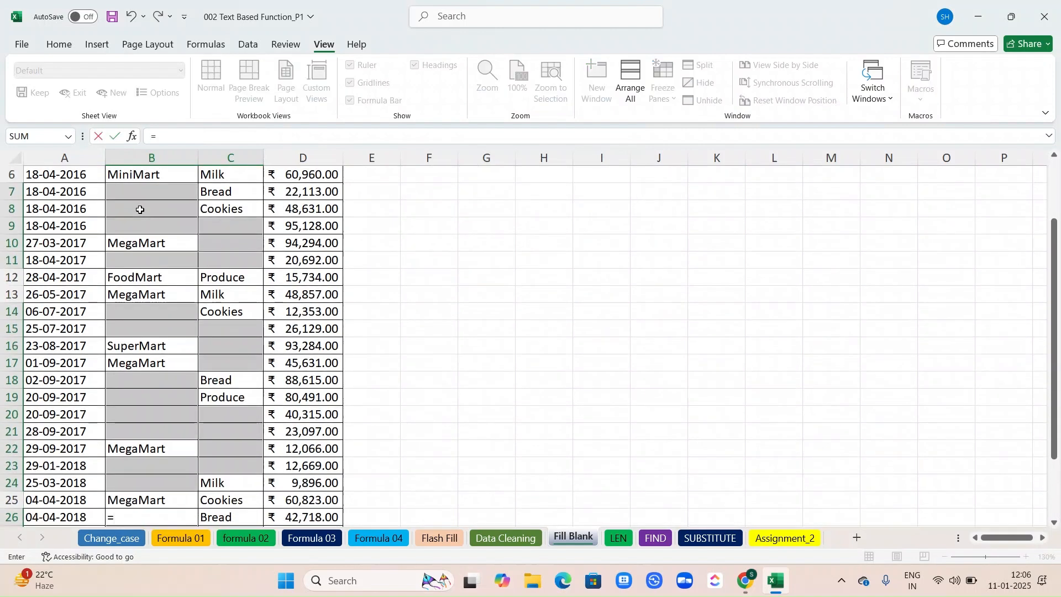
pyautogui.scroll(2, 140, 210)
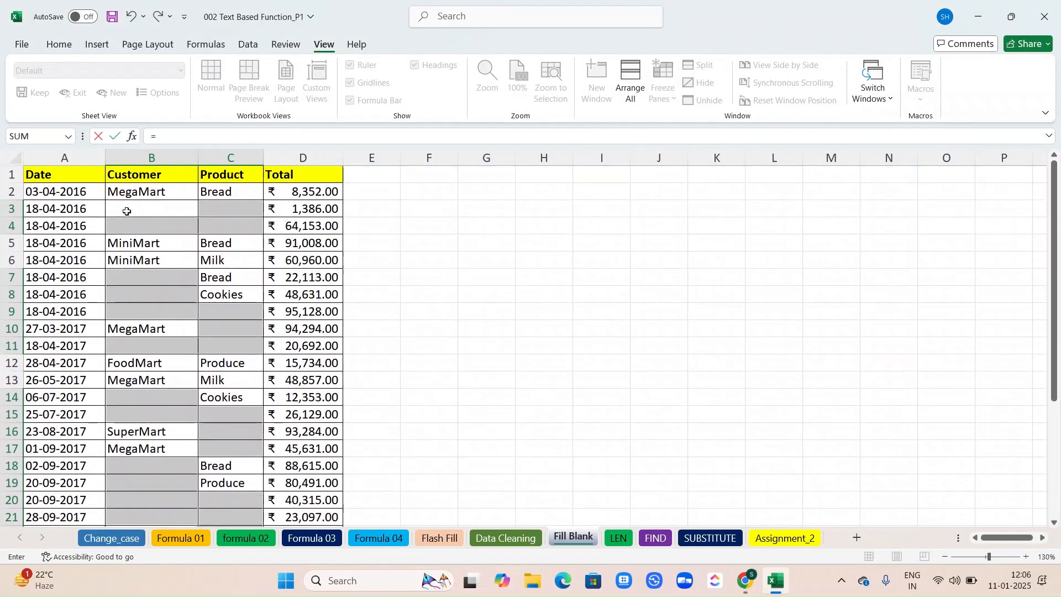
pyautogui.click(127, 212)
pyautogui.click(127, 210)
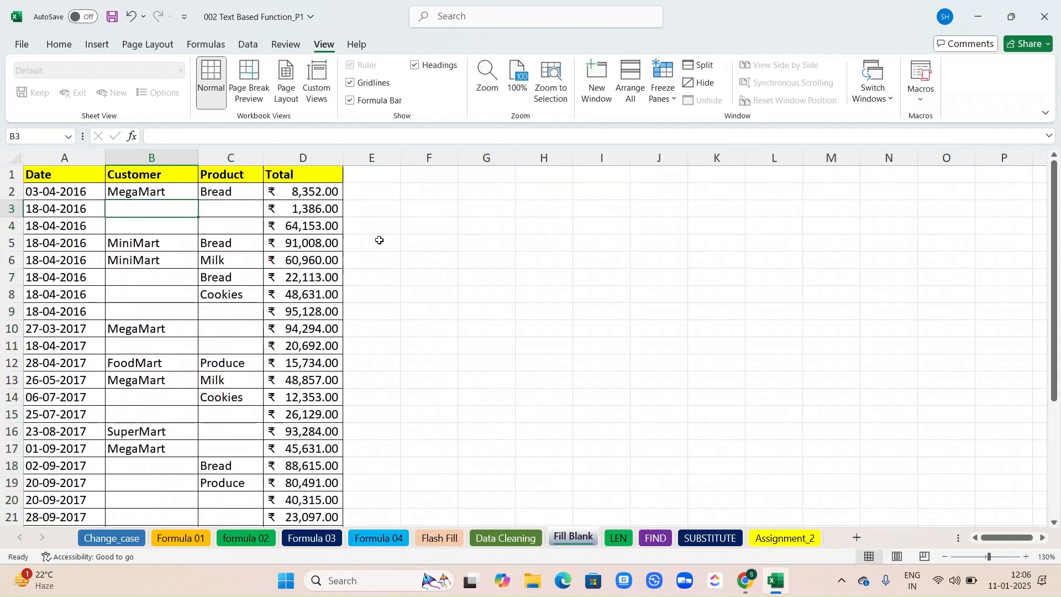
# Step: Reselect the blank cells, try to fill them with =B2, and undo the entry
pyautogui.hotkey('ctrl', 'g')
pyautogui.click(450, 355)
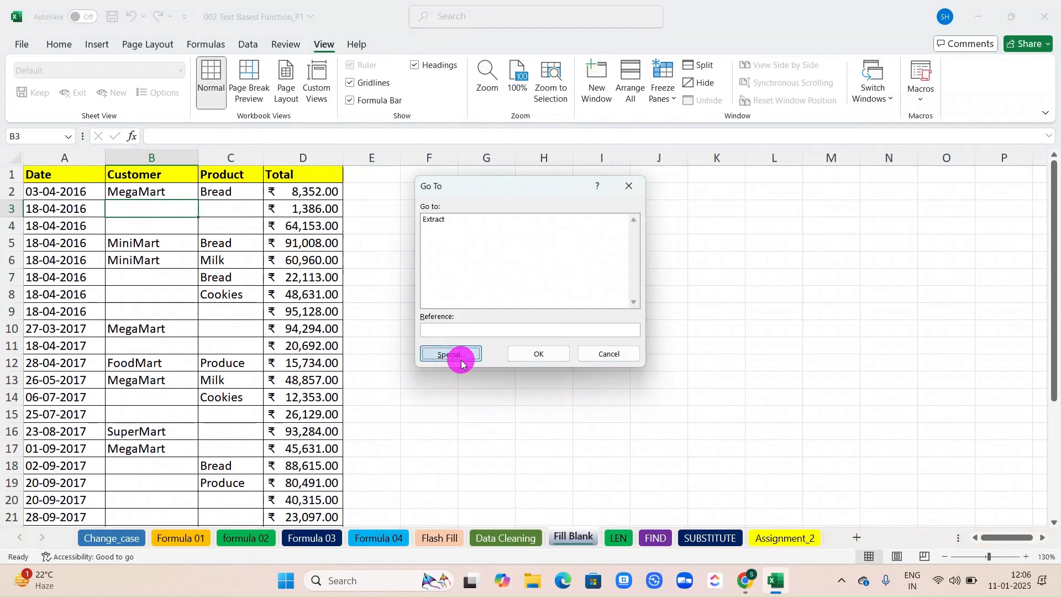
pyautogui.click(445, 300)
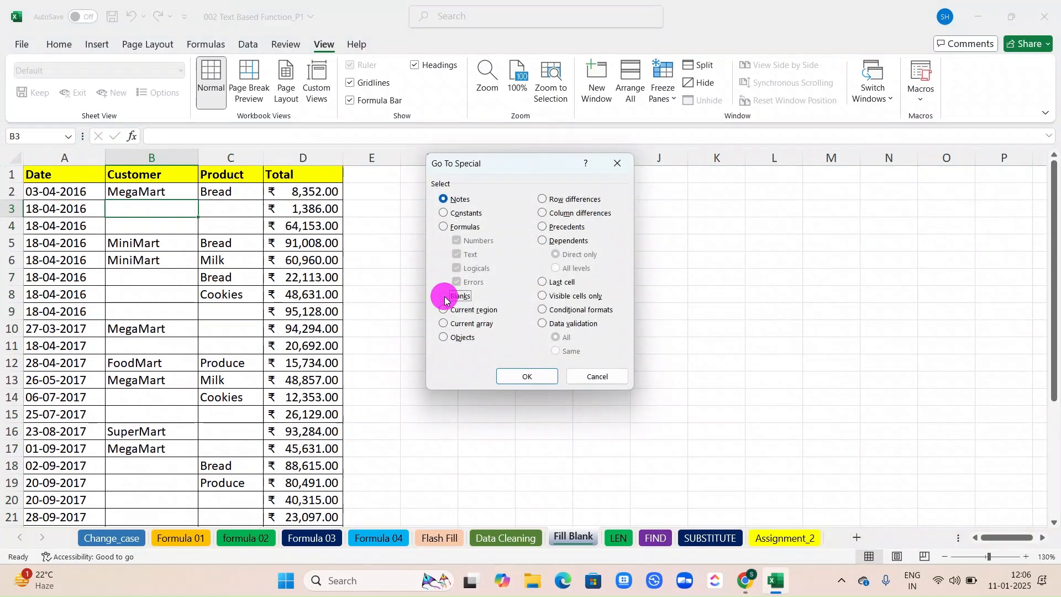
pyautogui.click(509, 377)
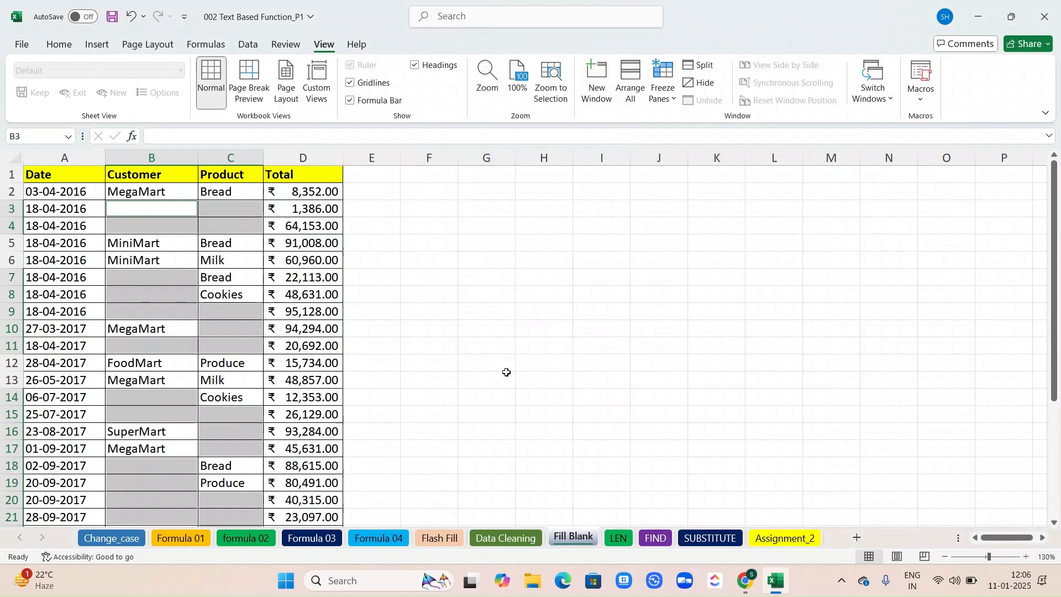
pyautogui.write('=')
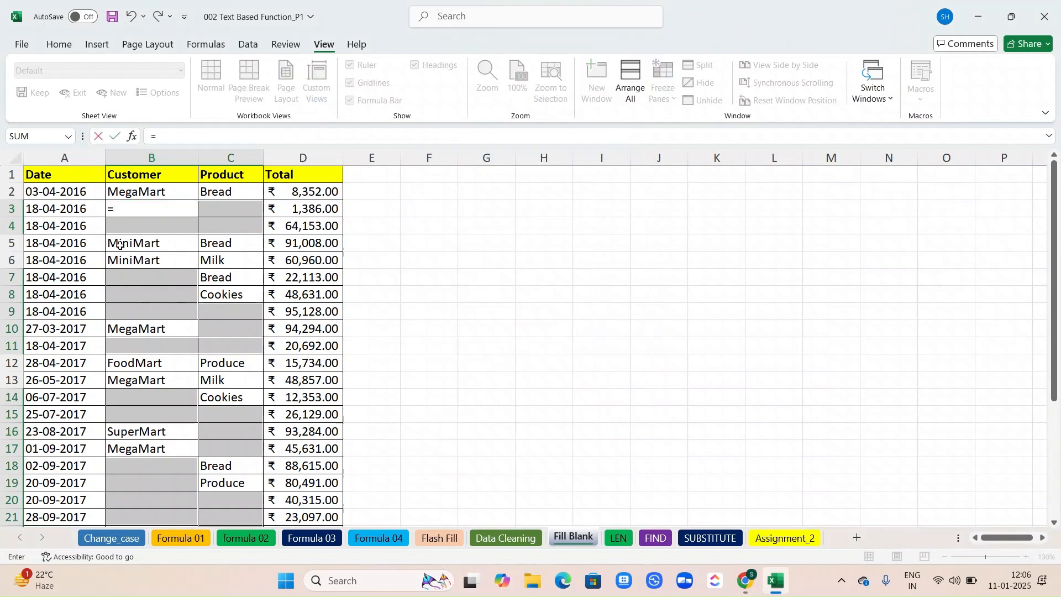
pyautogui.click(127, 194)
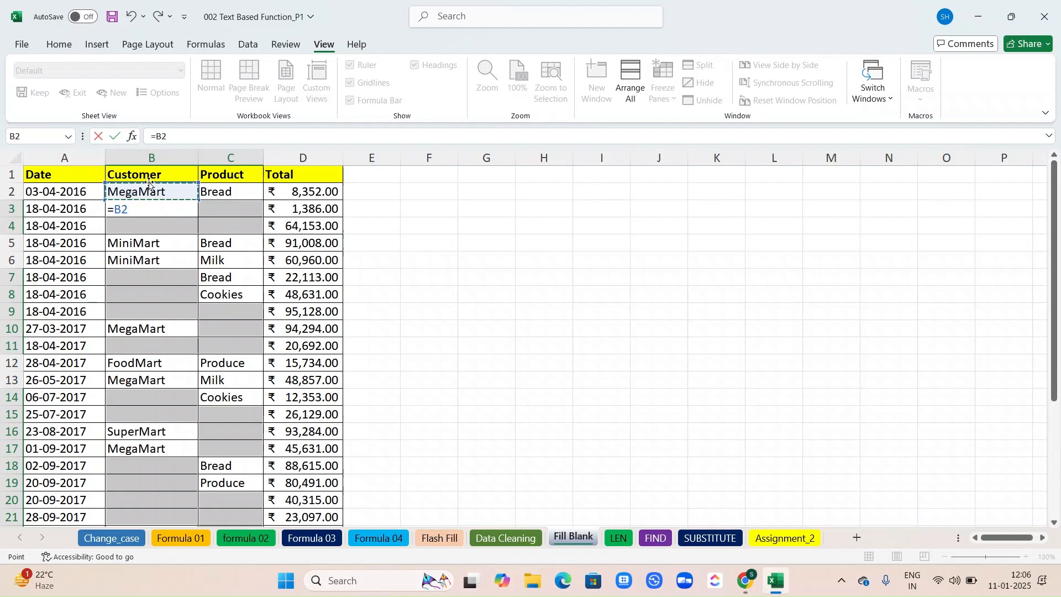
pyautogui.hotkey('ctrl', 'Return')
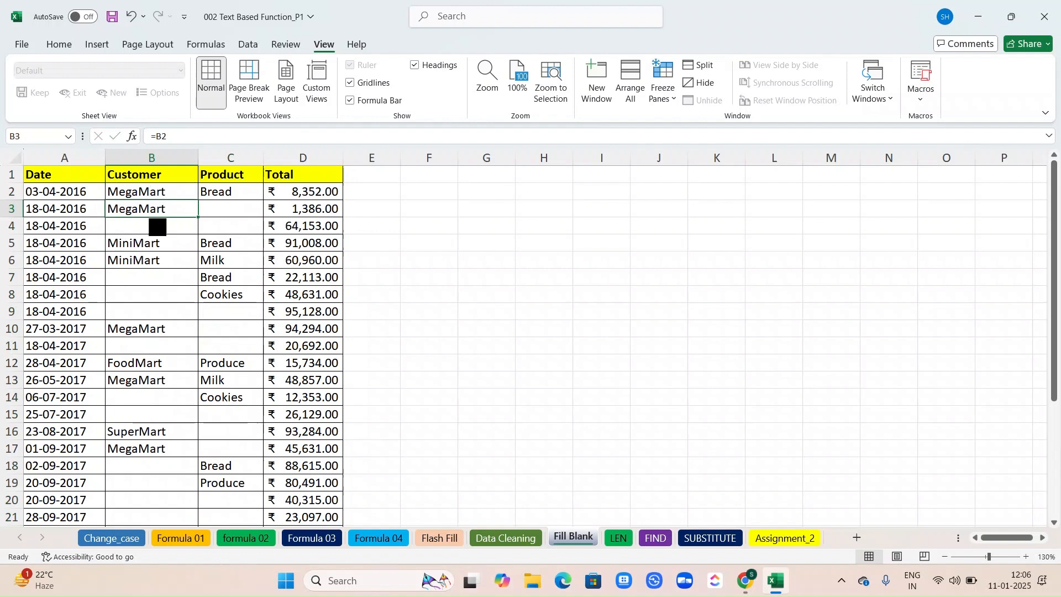
pyautogui.hotkey('ctrl', 'z')
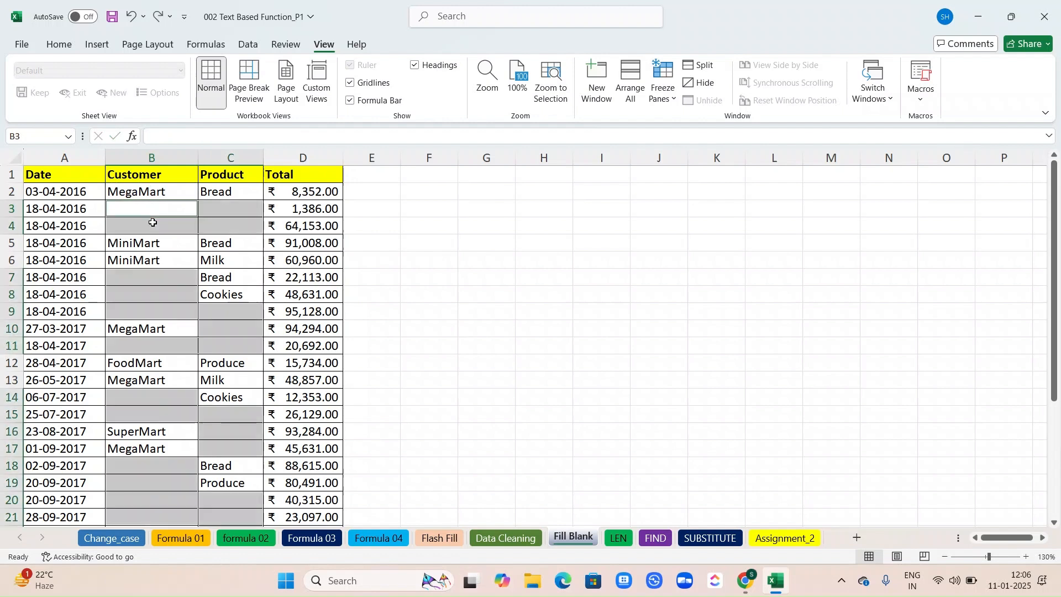
# Step: Select the blank cells in the Customer and Product columns with Go To Special and fill them all with the relative formula =B2
pyautogui.hotkey('ctrl', 'g')
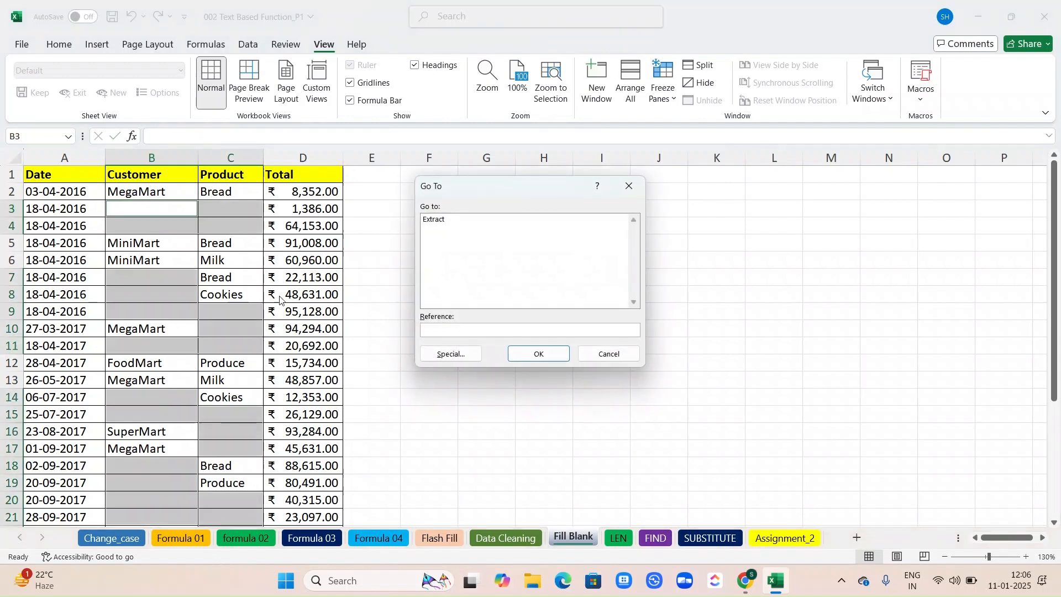
pyautogui.click(453, 357)
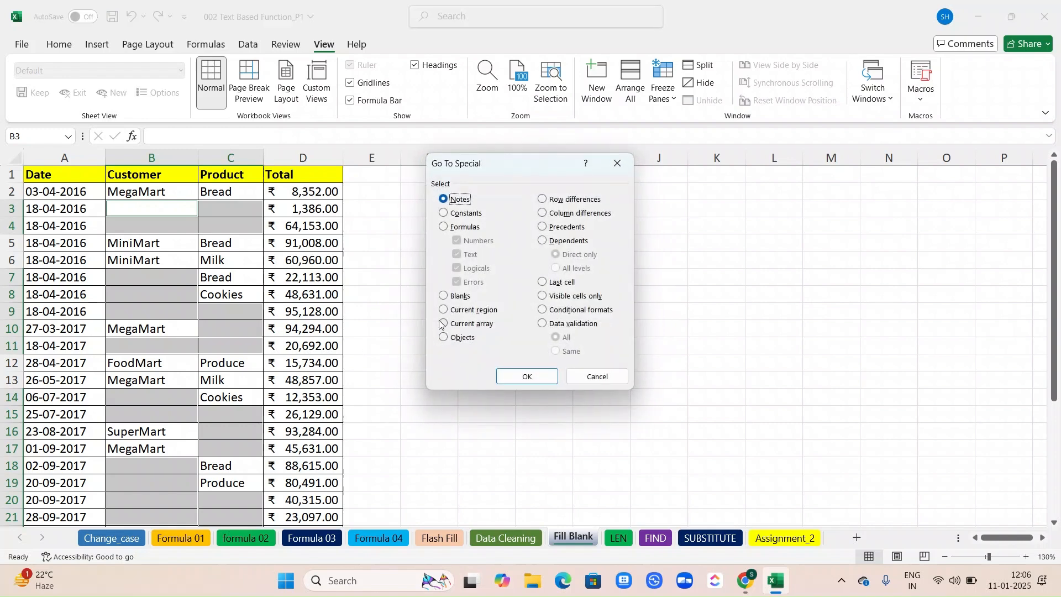
pyautogui.click(444, 297)
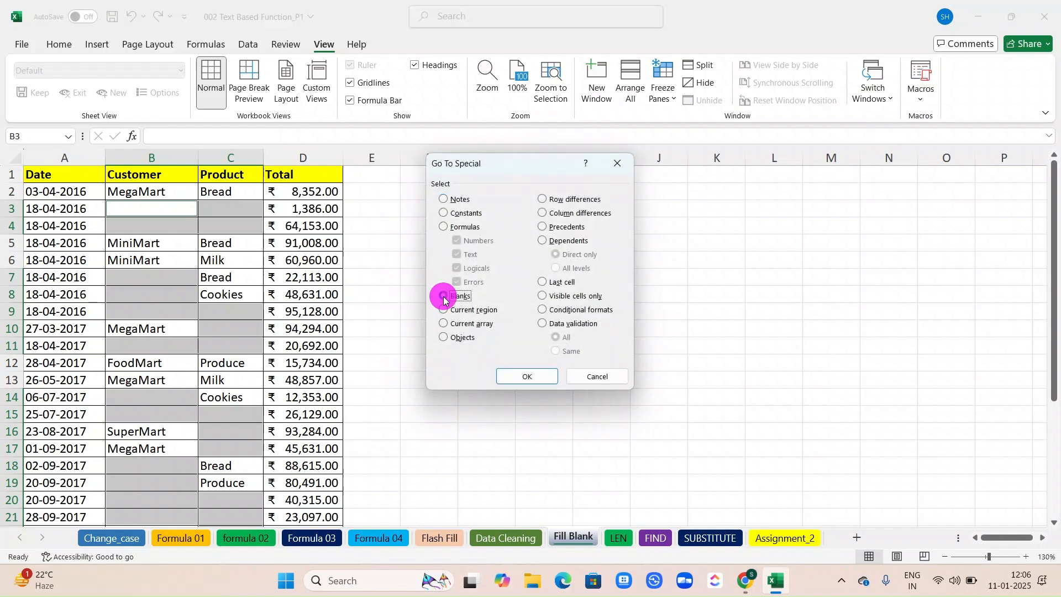
pyautogui.click(531, 376)
pyautogui.write('=')
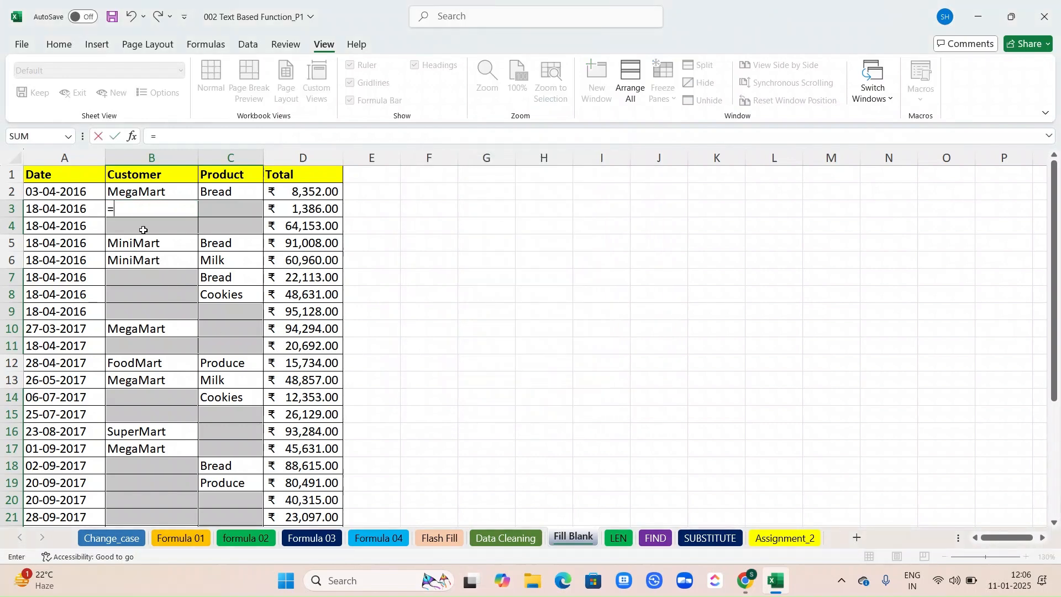
pyautogui.click(127, 191)
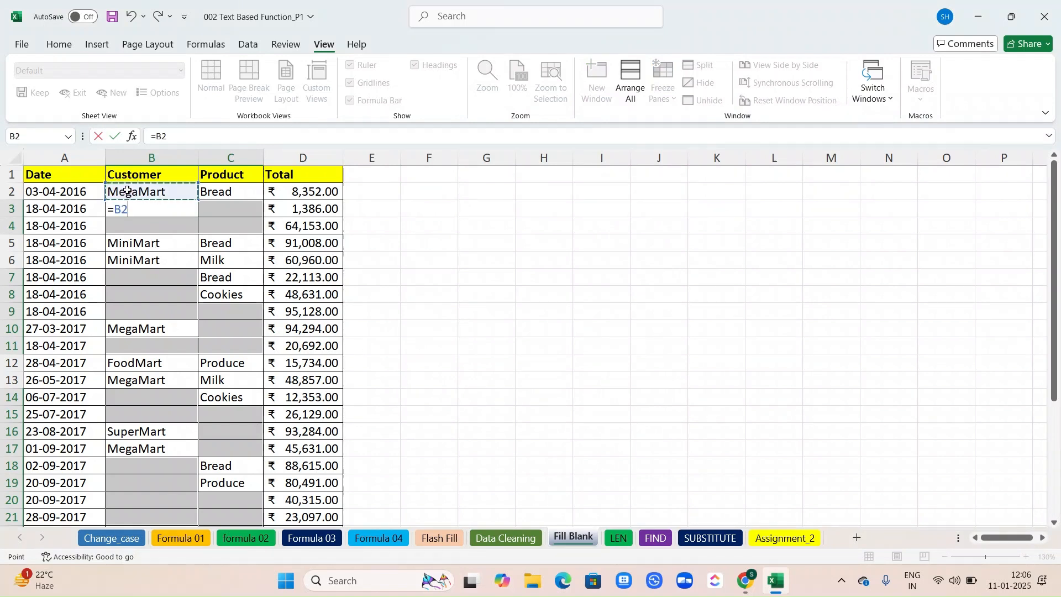
pyautogui.scroll(-2, 189, 303)
pyautogui.scroll(1, 192, 310)
pyautogui.scroll(-1, 191, 310)
pyautogui.scroll(1, 192, 310)
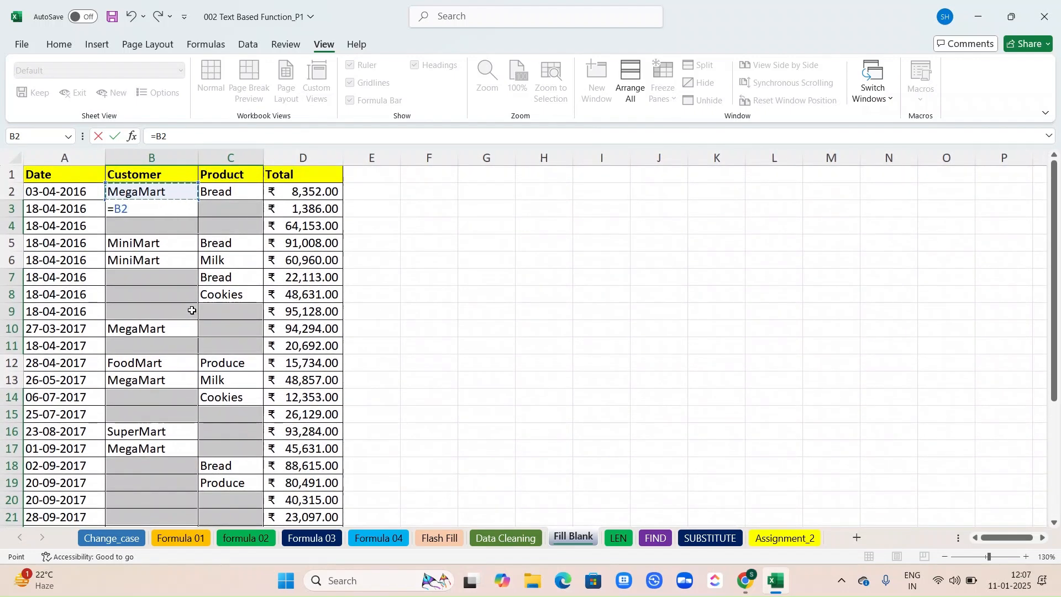
pyautogui.hotkey('ctrl', 'Return')
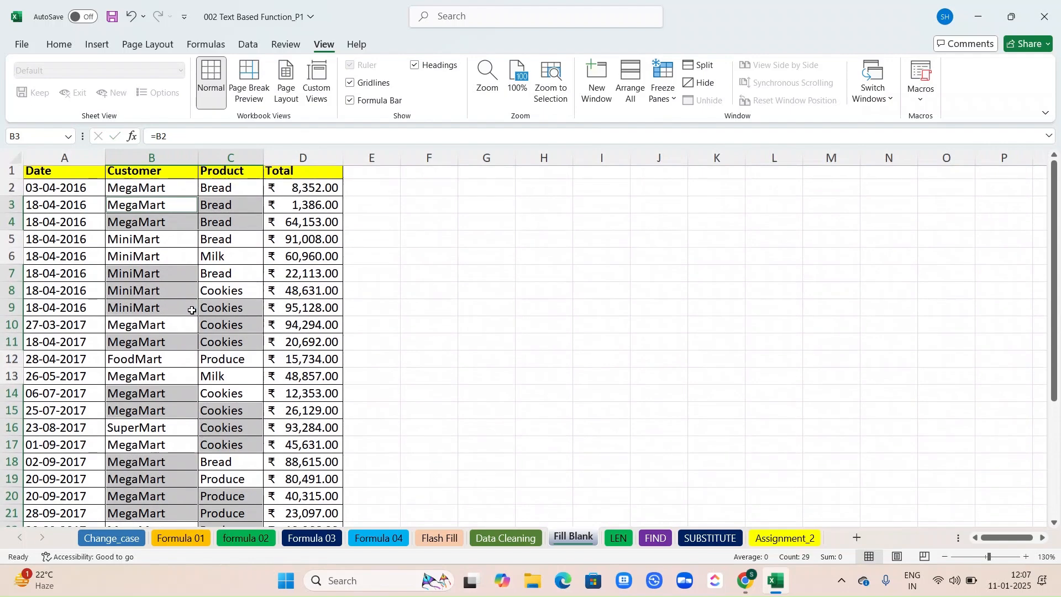
# Step: Check the filled Customer and Product columns down to row 31, and enter =B25 in B26 to repeat the customer above
pyautogui.scroll(-7, 192, 310)
pyautogui.scroll(1, 192, 309)
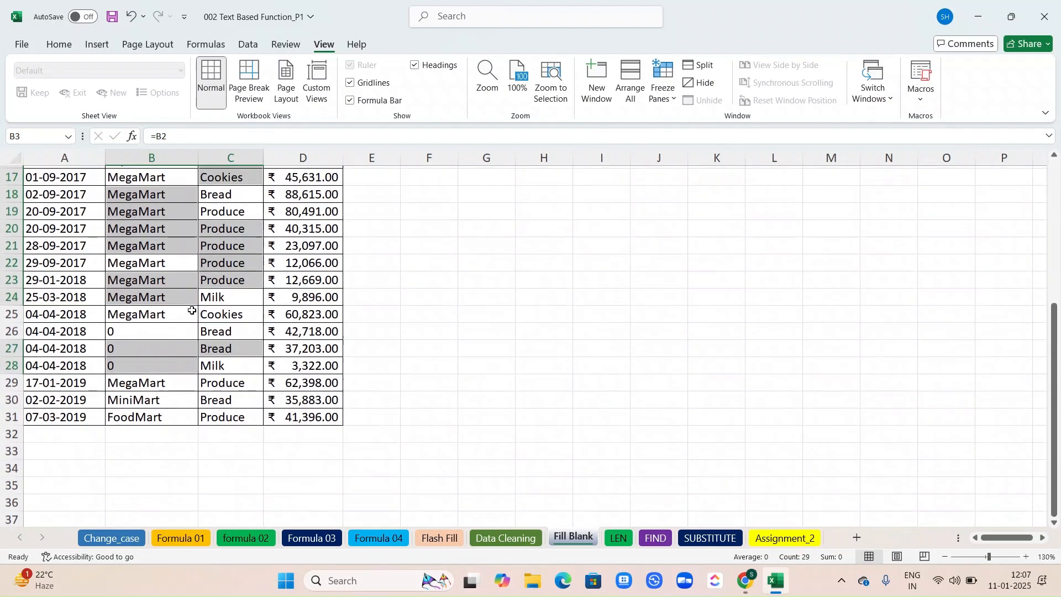
pyautogui.click(158, 332)
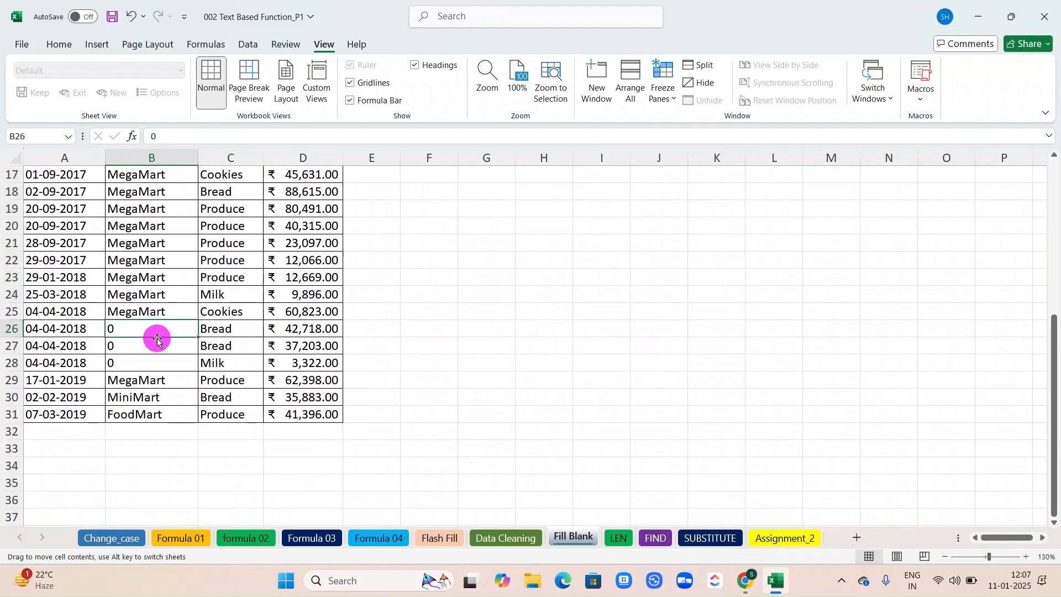
pyautogui.scroll(1, 158, 340)
pyautogui.scroll(5, 157, 339)
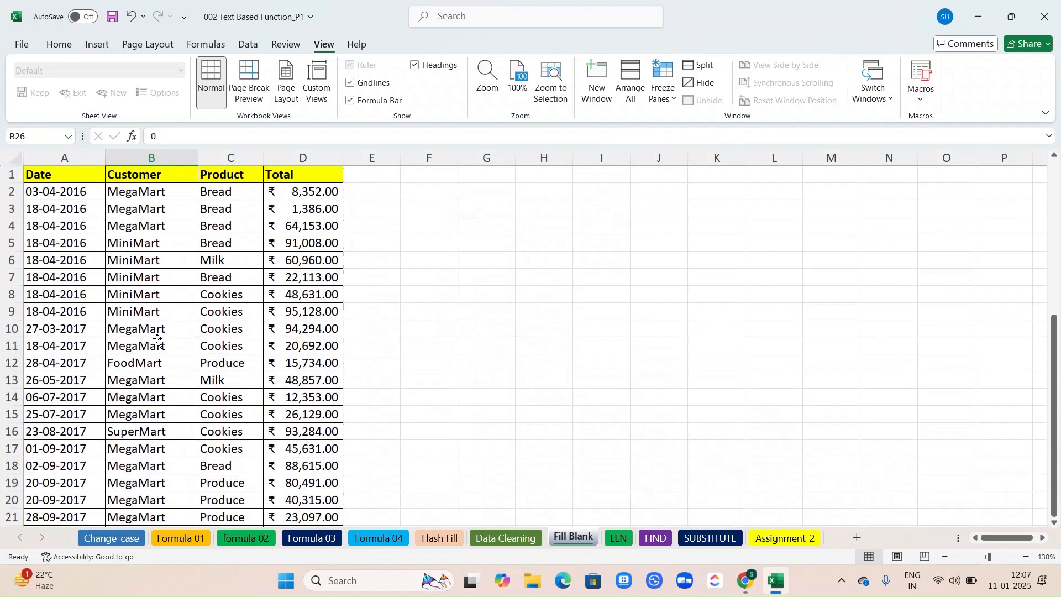
pyautogui.scroll(-9, 157, 339)
pyautogui.scroll(6, 156, 339)
pyautogui.scroll(-3, 155, 400)
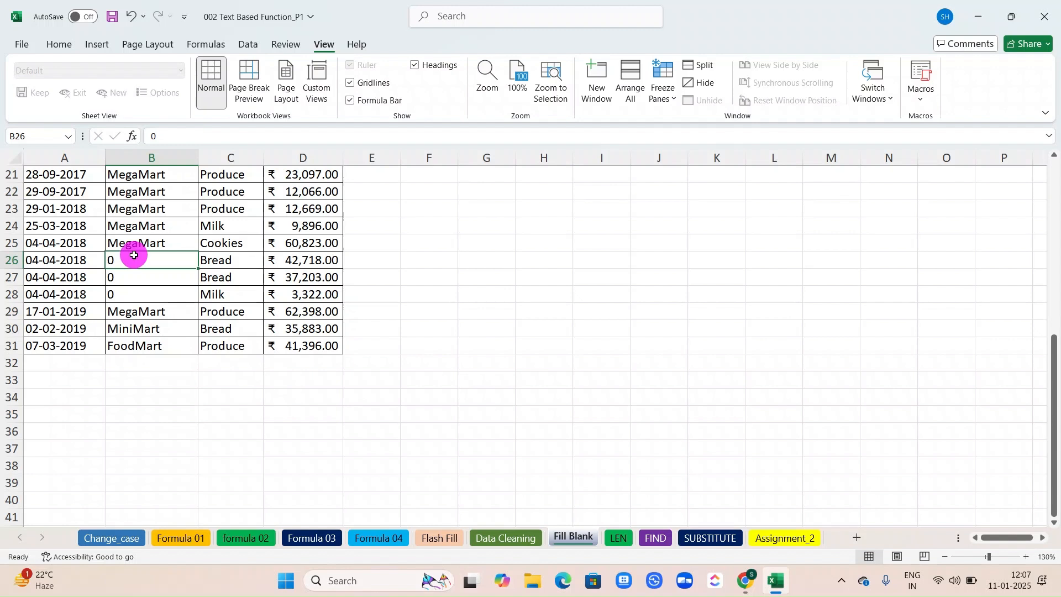
pyautogui.write('=')
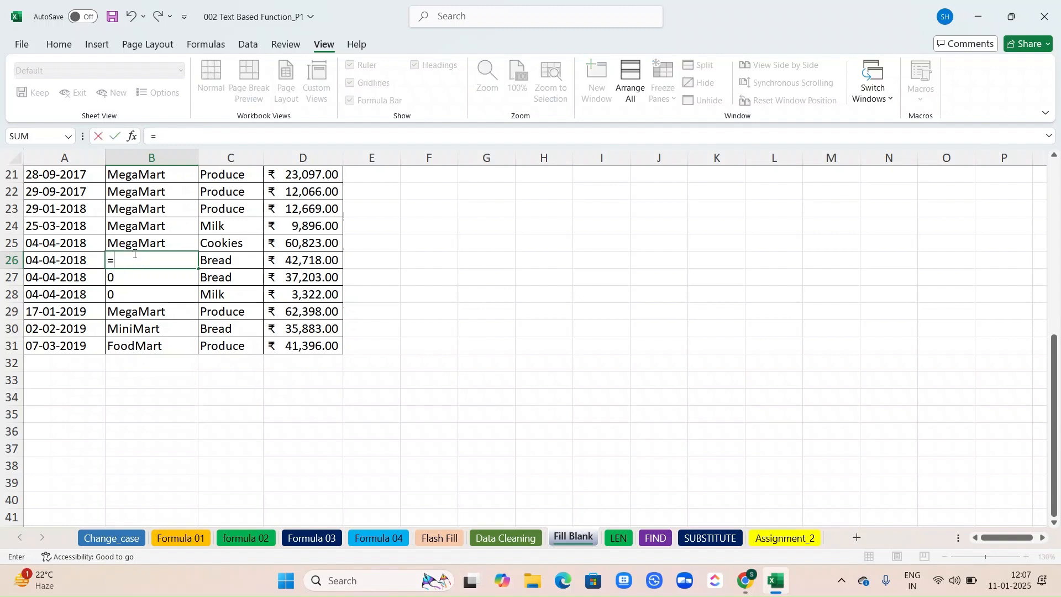
pyautogui.click(125, 240)
pyautogui.press('Return')
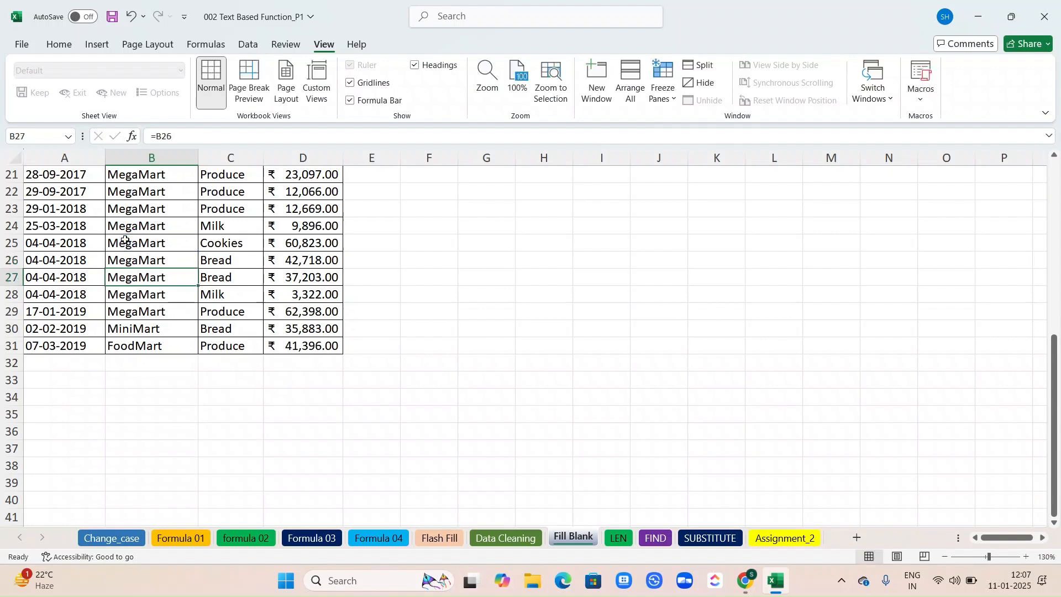
# Step: Review the filled Customer and Product columns across the whole Fill Blank table
pyautogui.scroll(3, 176, 316)
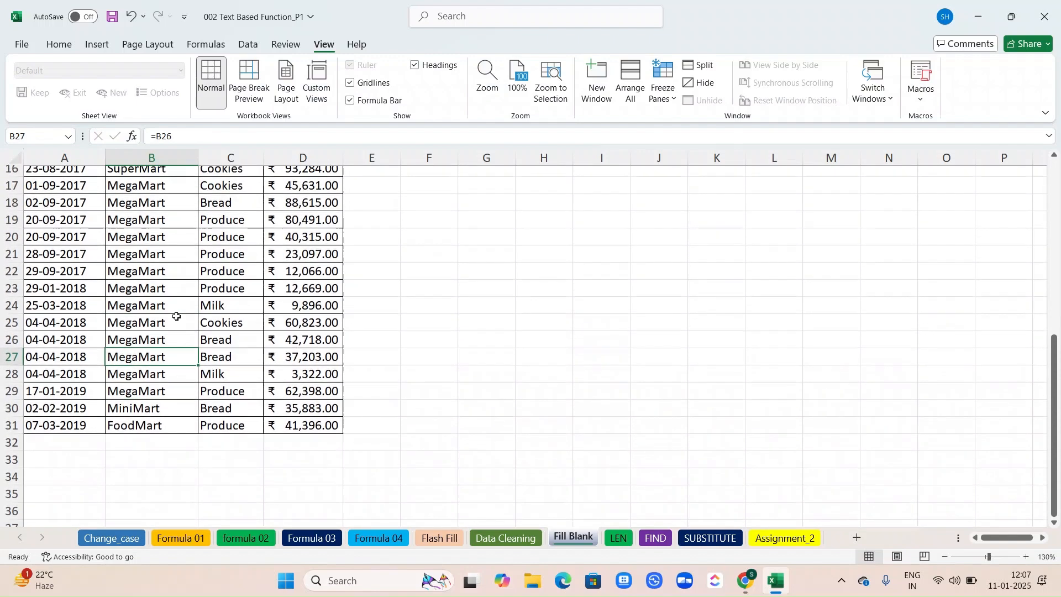
pyautogui.scroll(4, 176, 316)
pyautogui.scroll(-13, 176, 316)
pyautogui.scroll(13, 176, 316)
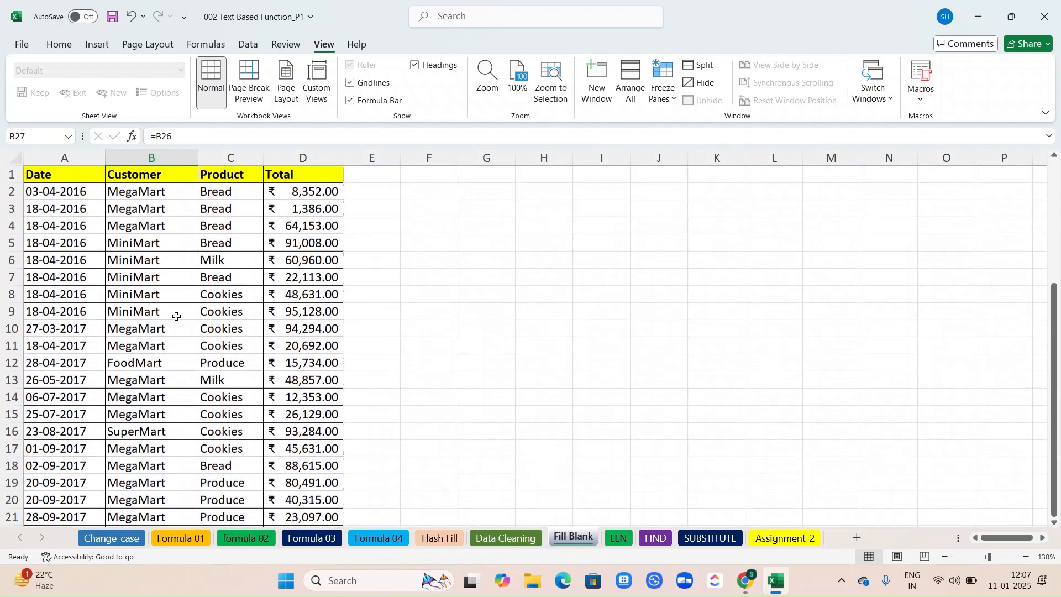
pyautogui.scroll(-1, 354, 264)
pyautogui.scroll(-5, 353, 264)
pyautogui.scroll(6, 350, 276)
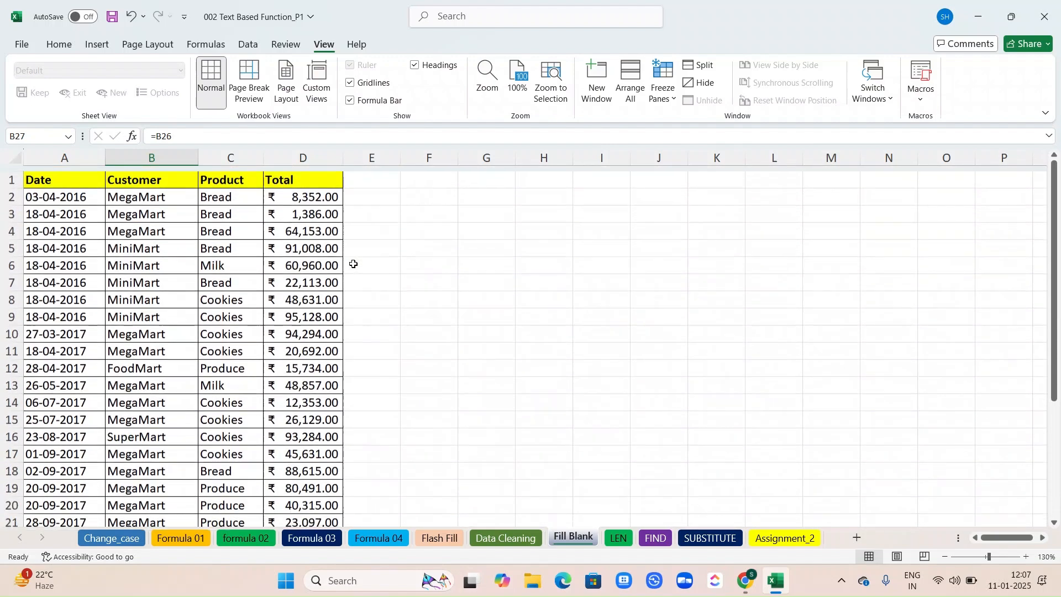
# Step: On the LEN sheet, enter =LEN(C4) in D4 to count the characters in the first name
pyautogui.hotkey('ctrl', 'pagedown')
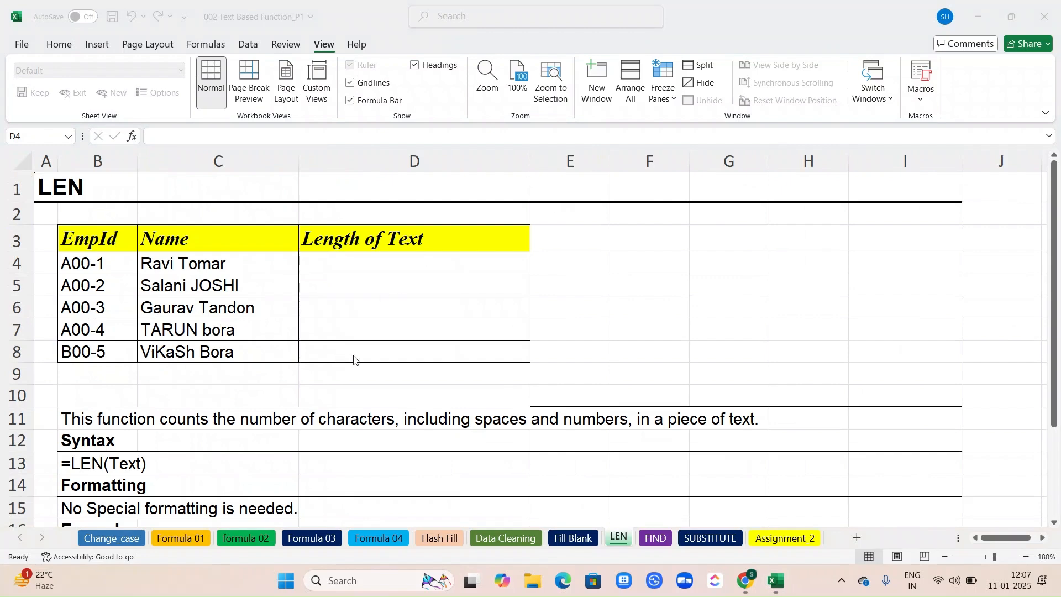
pyautogui.scroll(-3, 353, 360)
pyautogui.scroll(3, 353, 360)
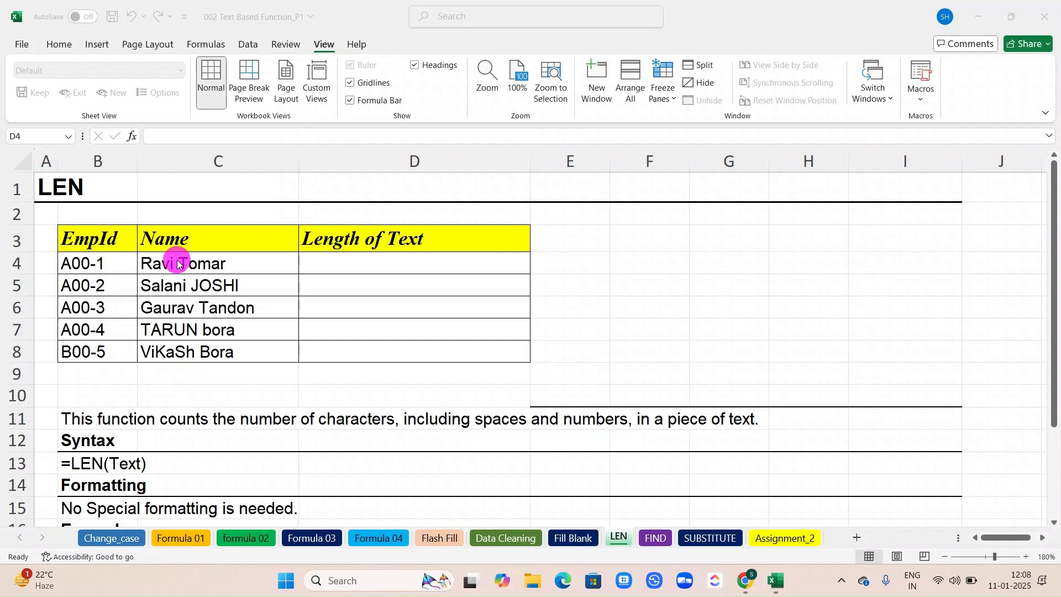
pyautogui.doubleClick(181, 263)
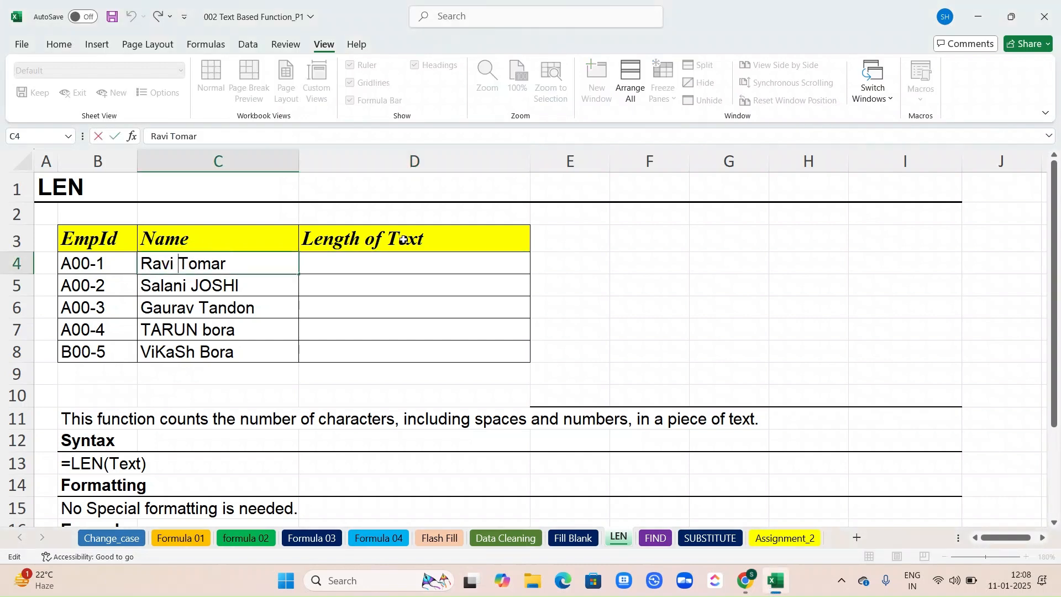
pyautogui.click(382, 257)
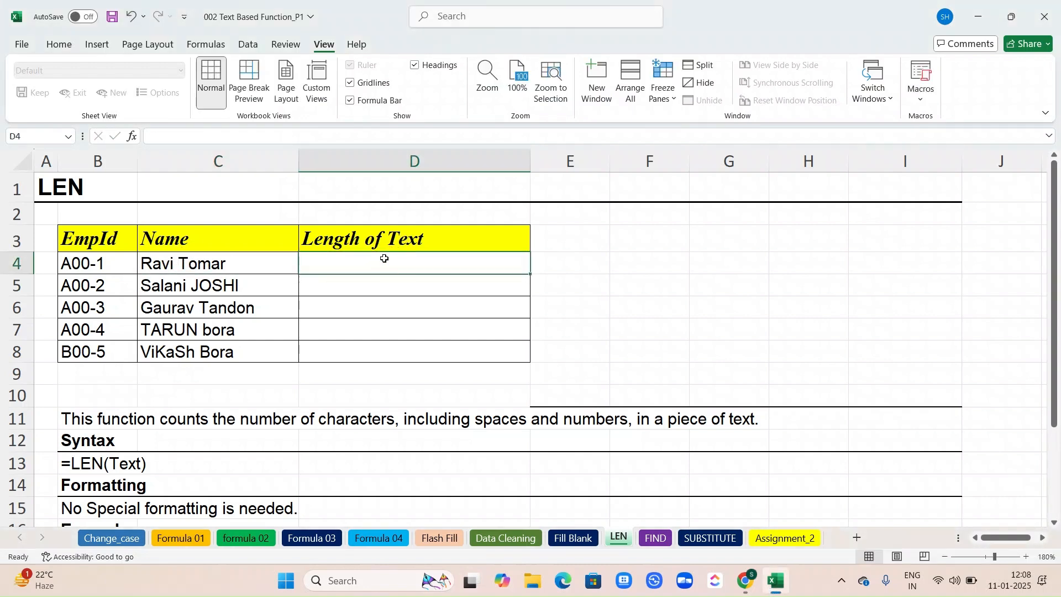
pyautogui.write('=')
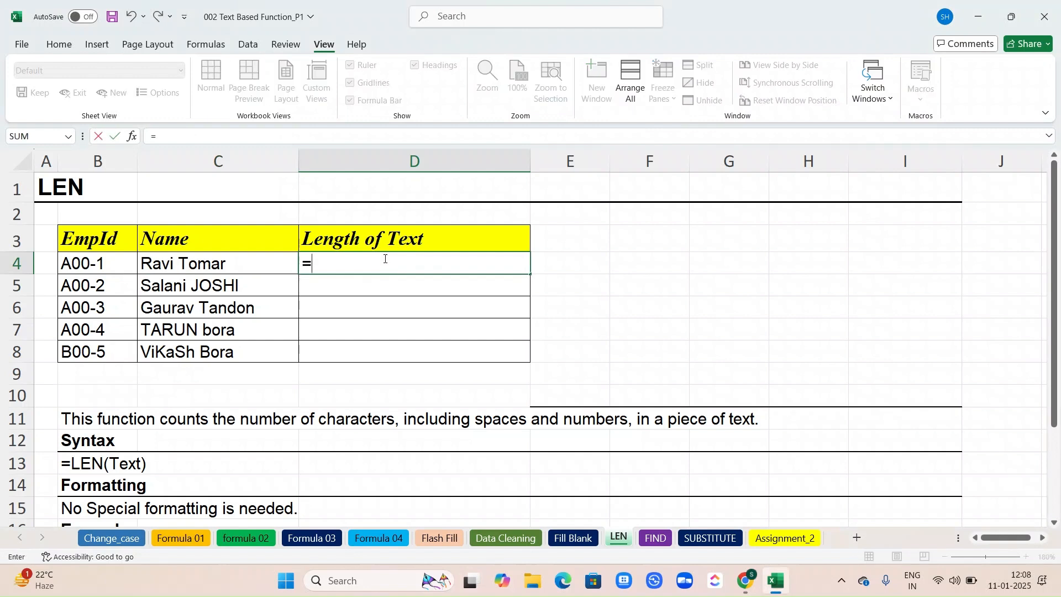
pyautogui.write('len')
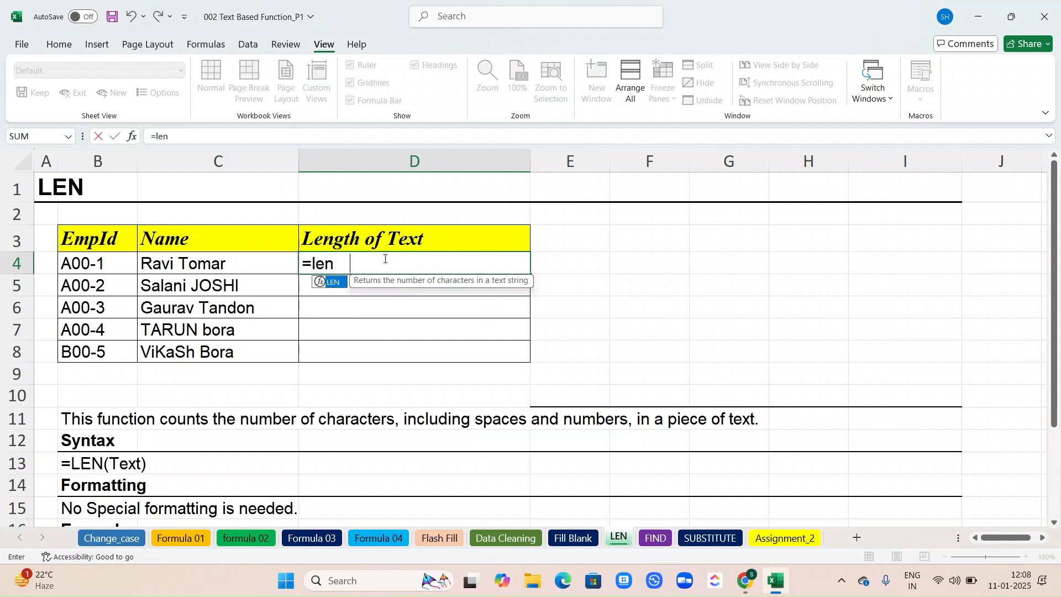
pyautogui.press('Tab')
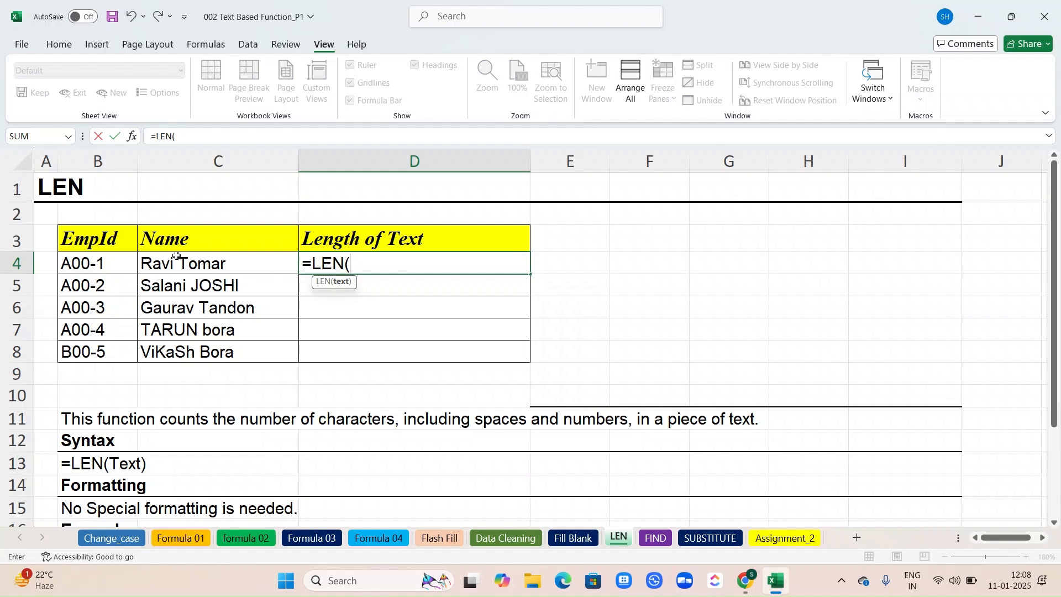
pyautogui.click(175, 261)
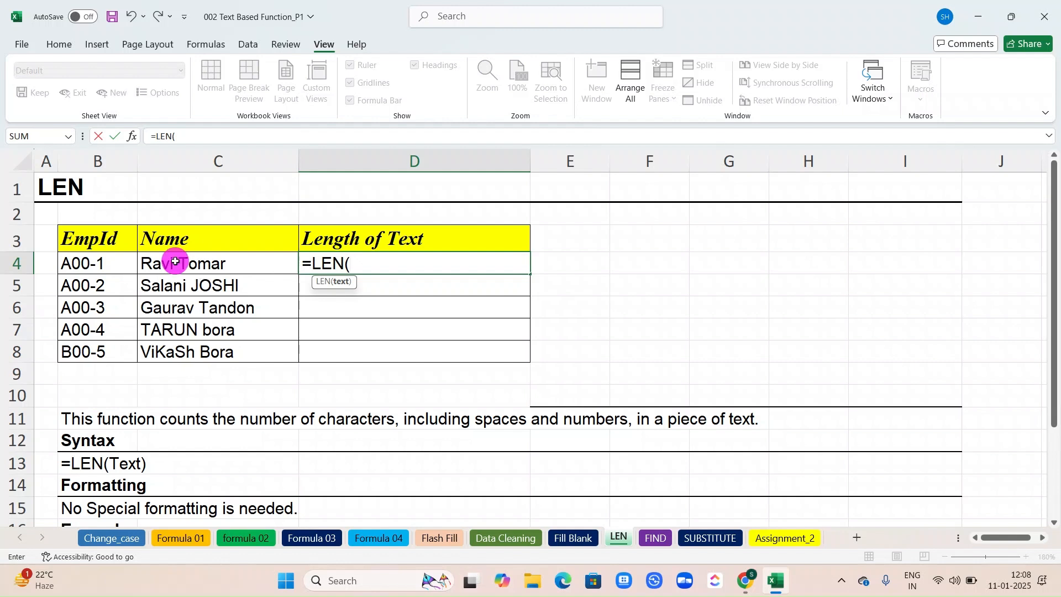
pyautogui.press('Return')
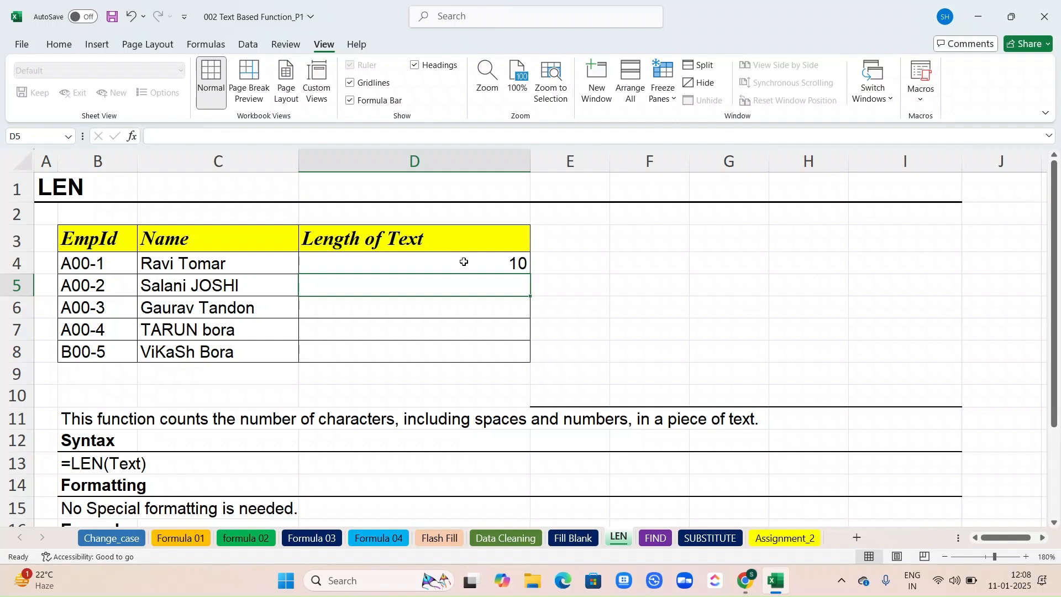
# Step: Copy the LEN formula from D4 down to D8 and review the results and the function's explanation
pyautogui.click(499, 265)
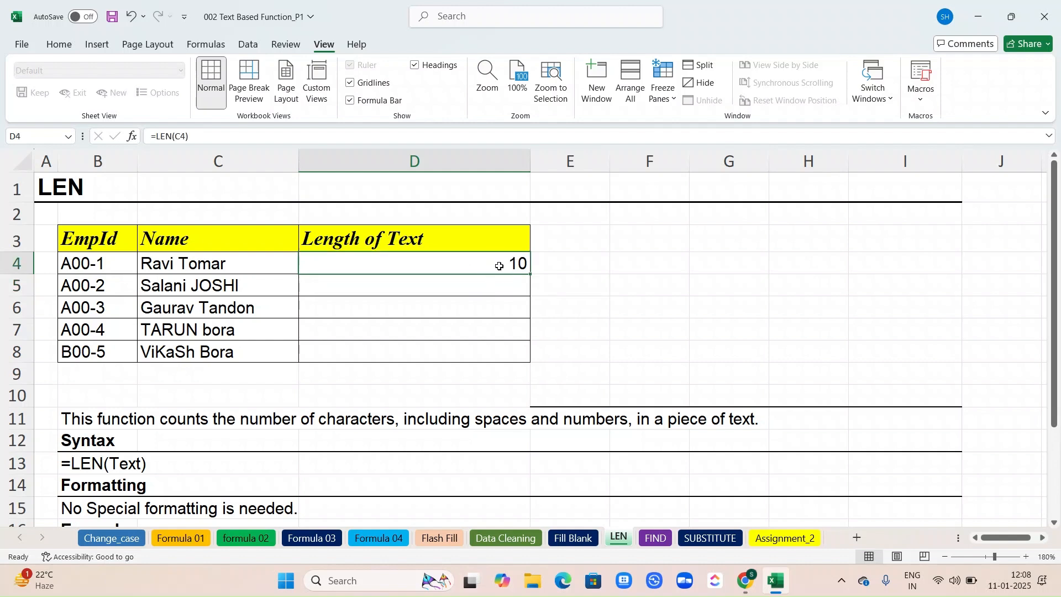
pyautogui.doubleClick(531, 274)
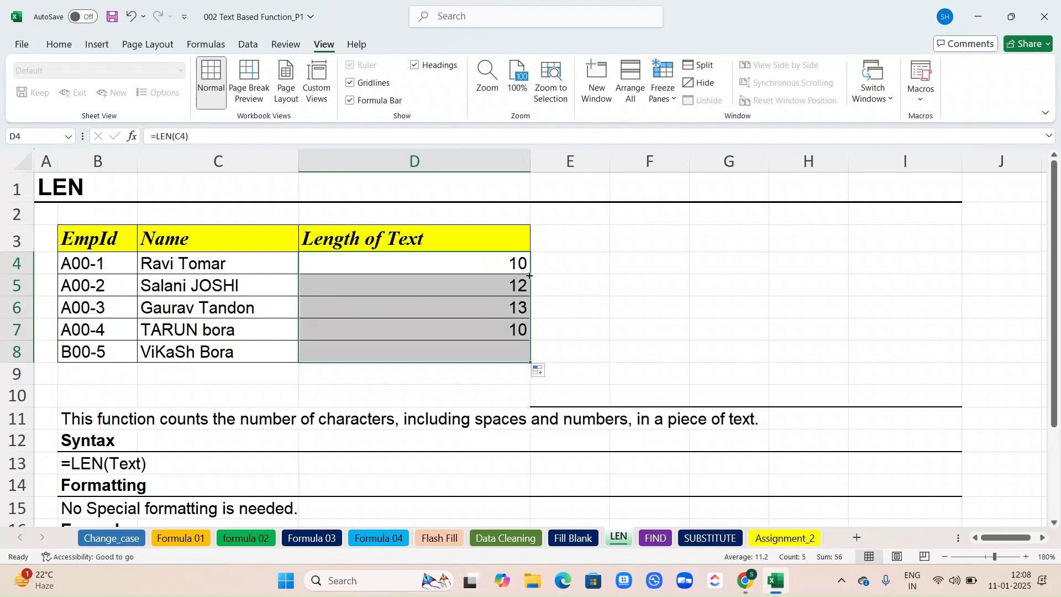
pyautogui.click(486, 281)
pyautogui.scroll(1, 485, 281)
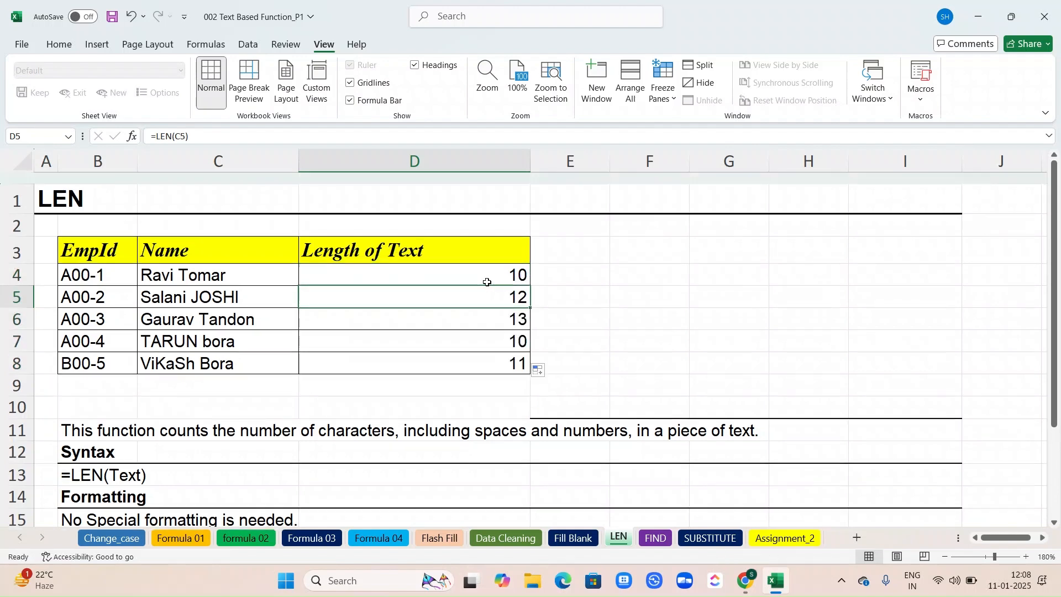
pyautogui.scroll(-1, 485, 280)
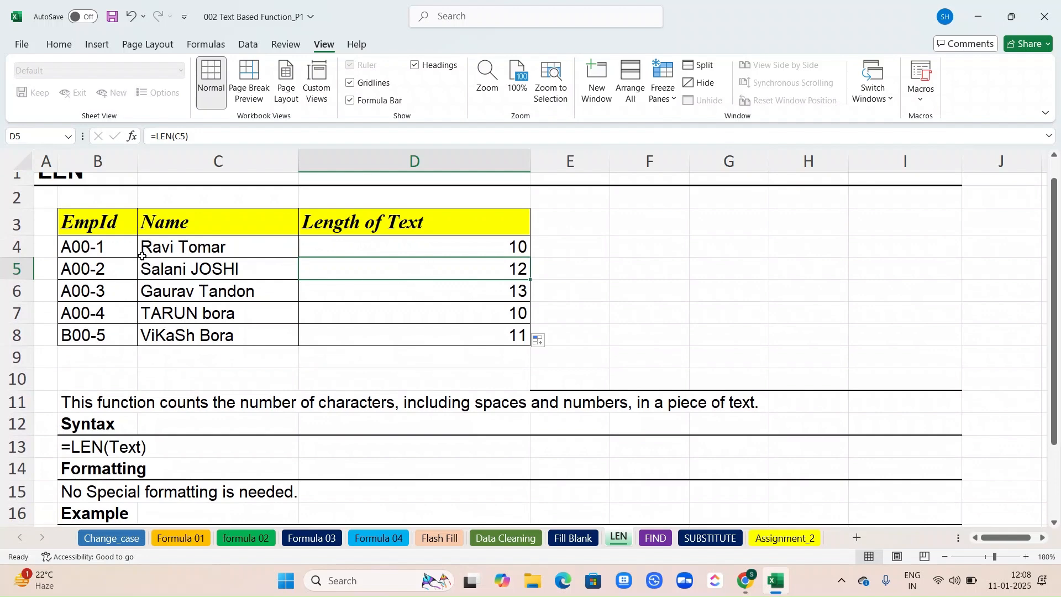
pyautogui.scroll(-4, 220, 332)
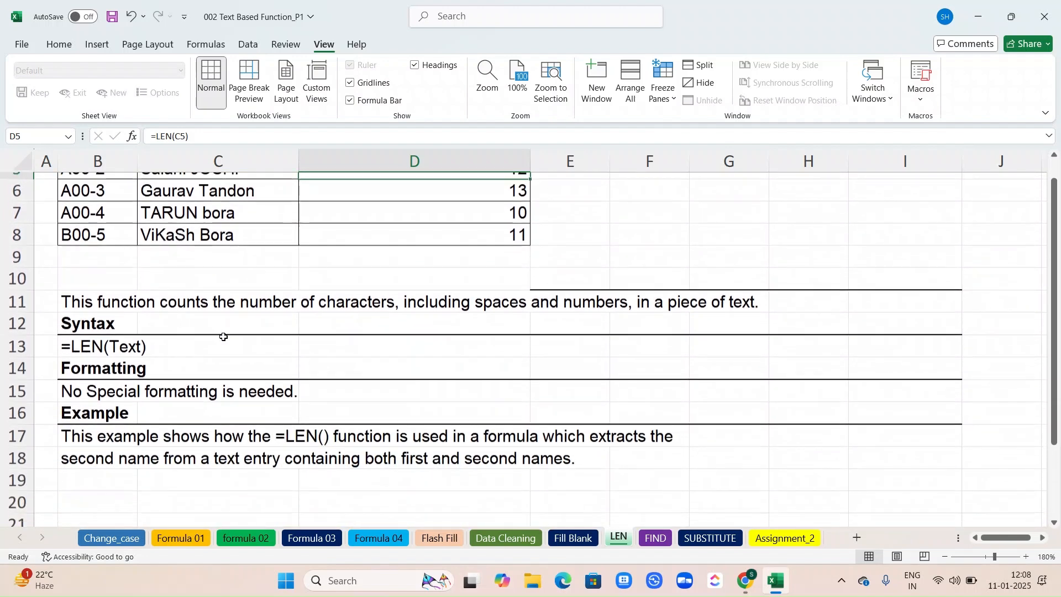
pyautogui.scroll(5, 223, 337)
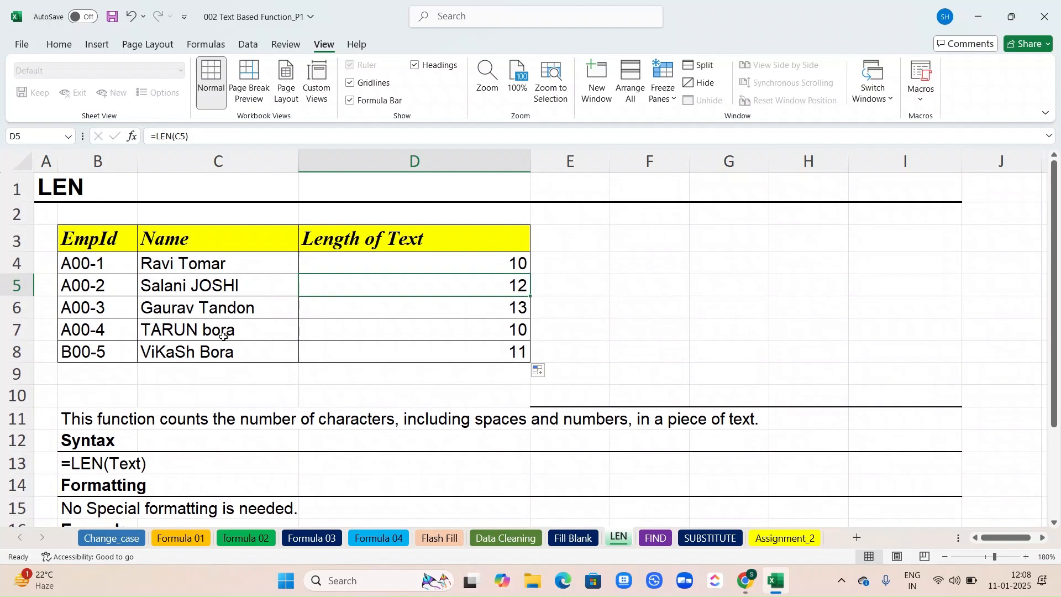
# Step: Open the FIND sheet and examine the entries in its Letter To Find and Text columns
pyautogui.click(652, 542)
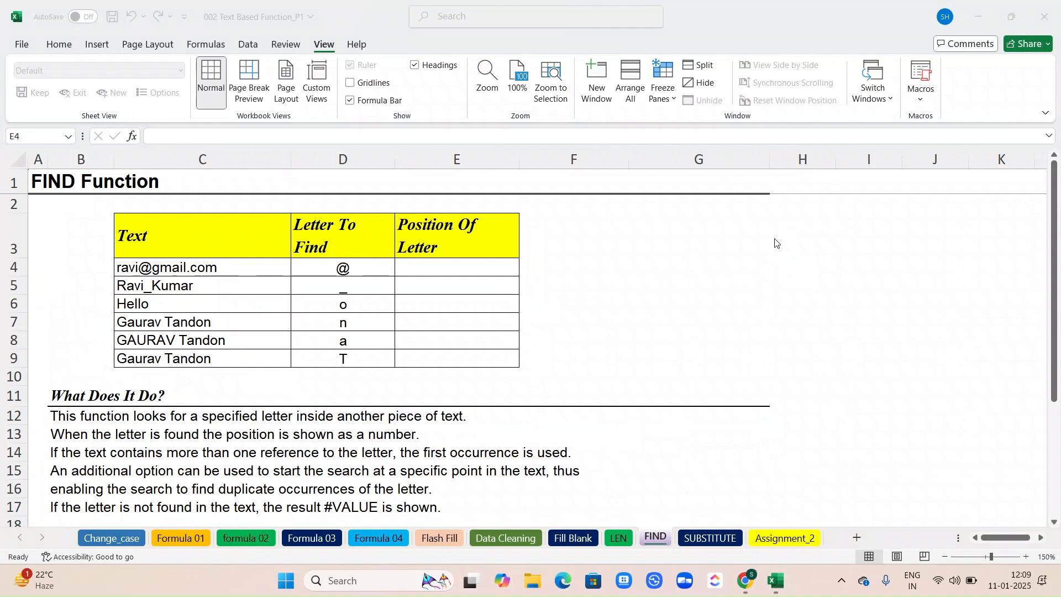
pyautogui.click(314, 267)
pyautogui.moveTo(314, 266); pyautogui.dragTo(315, 349)
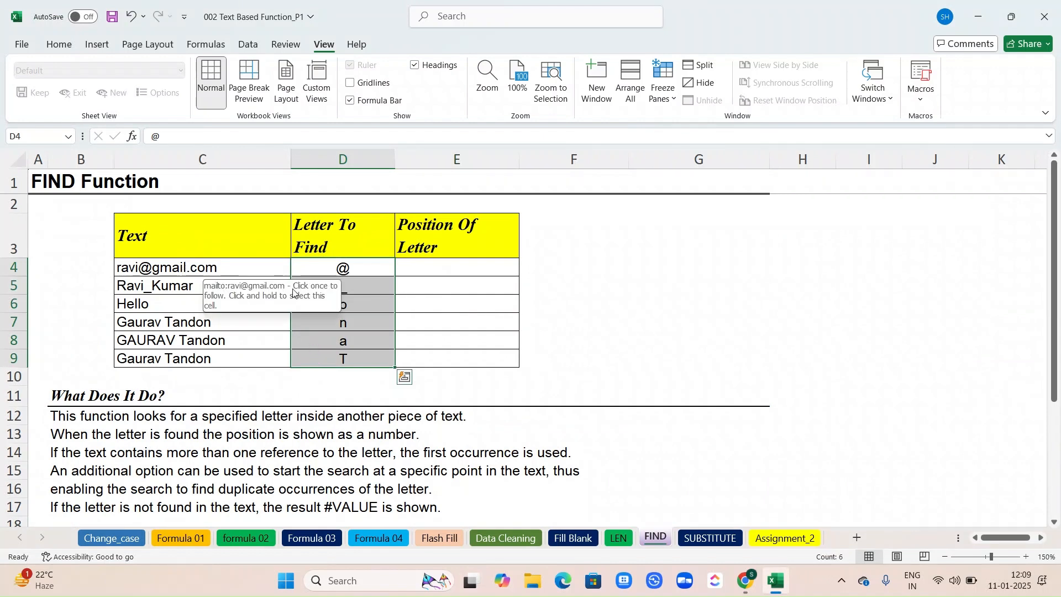
pyautogui.click(221, 270)
pyautogui.moveTo(221, 270); pyautogui.dragTo(215, 353)
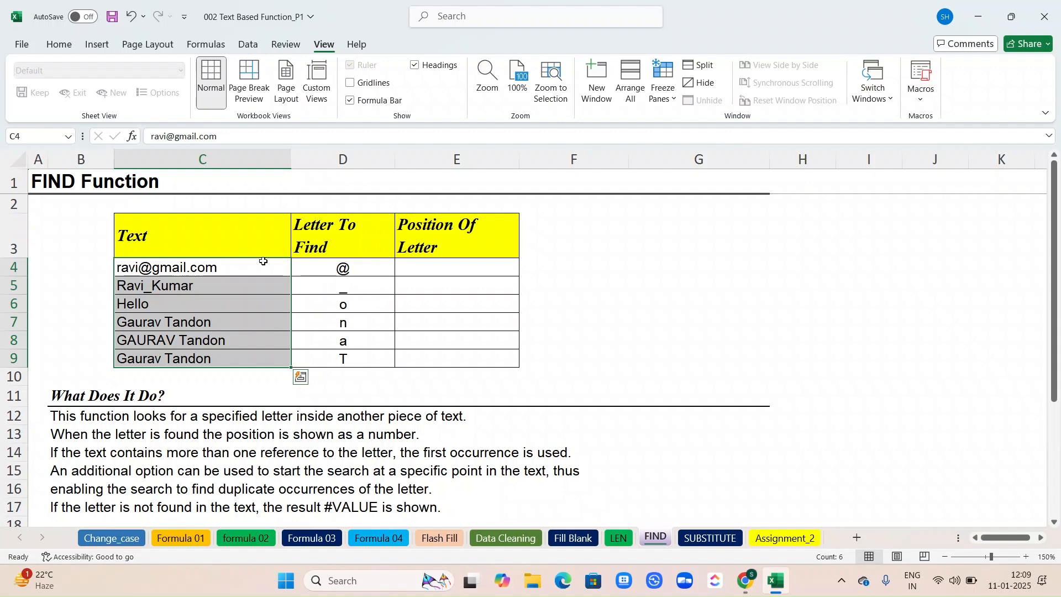
pyautogui.doubleClick(314, 273)
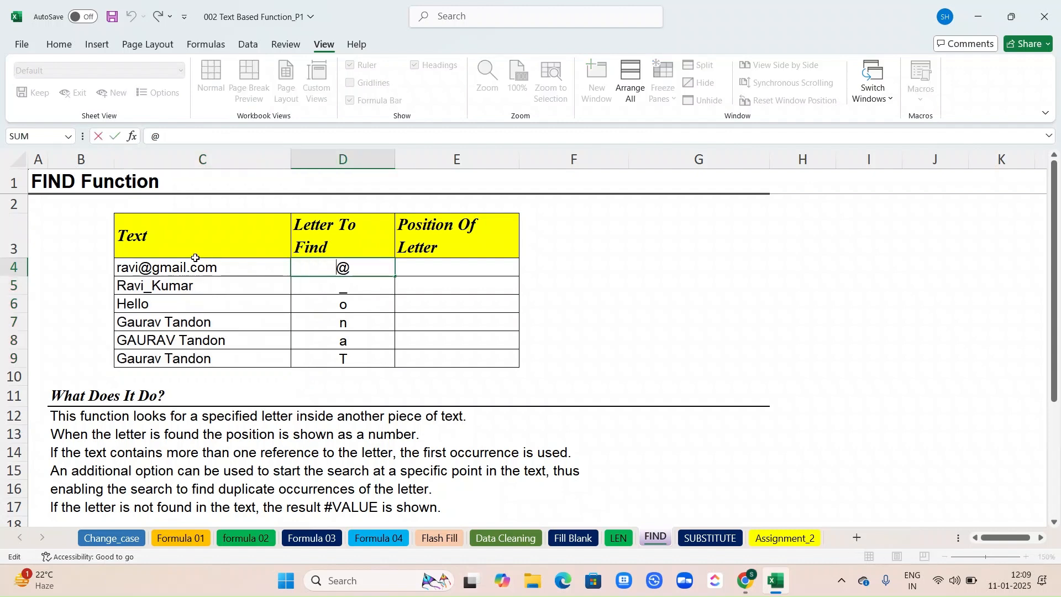
pyautogui.write('=')
pyautogui.click(168, 268)
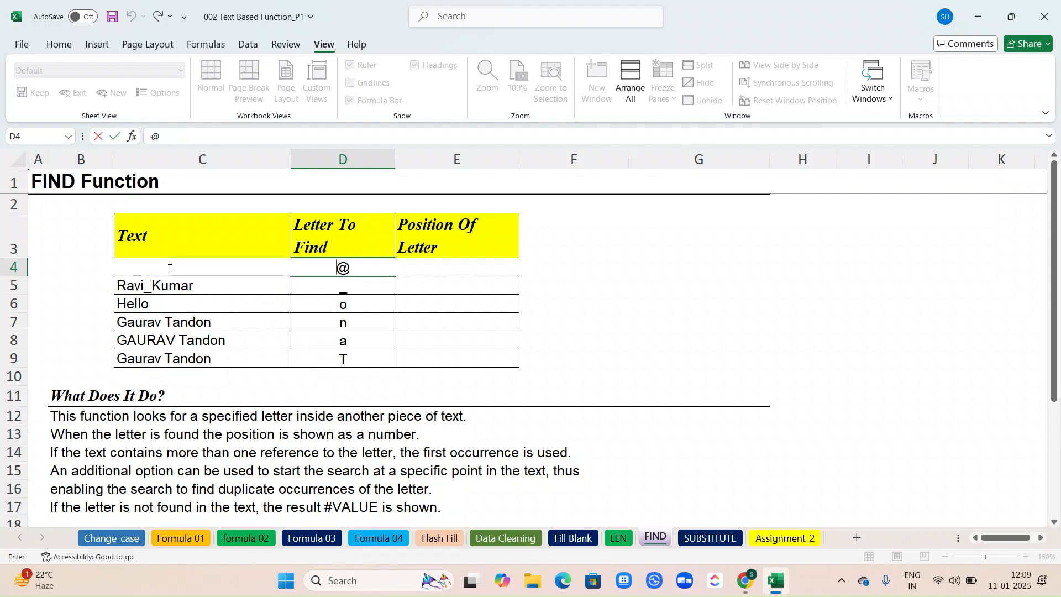
pyautogui.click(382, 303)
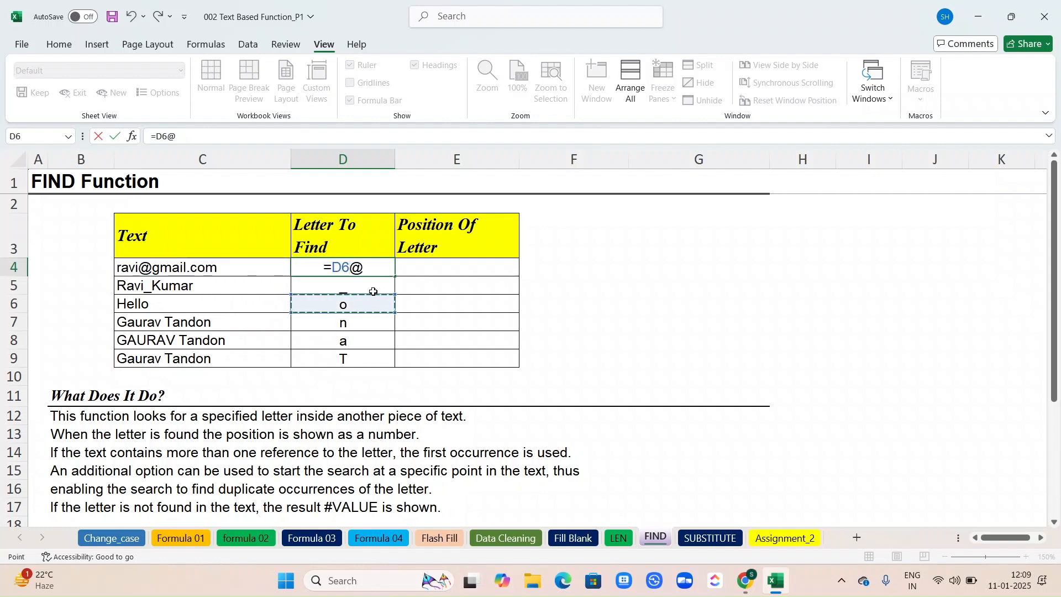
pyautogui.press('Escape')
# Step: Enter =FIND(D4,C4) in E4 to get the position of the @ character in the first text entry
pyautogui.click(419, 267)
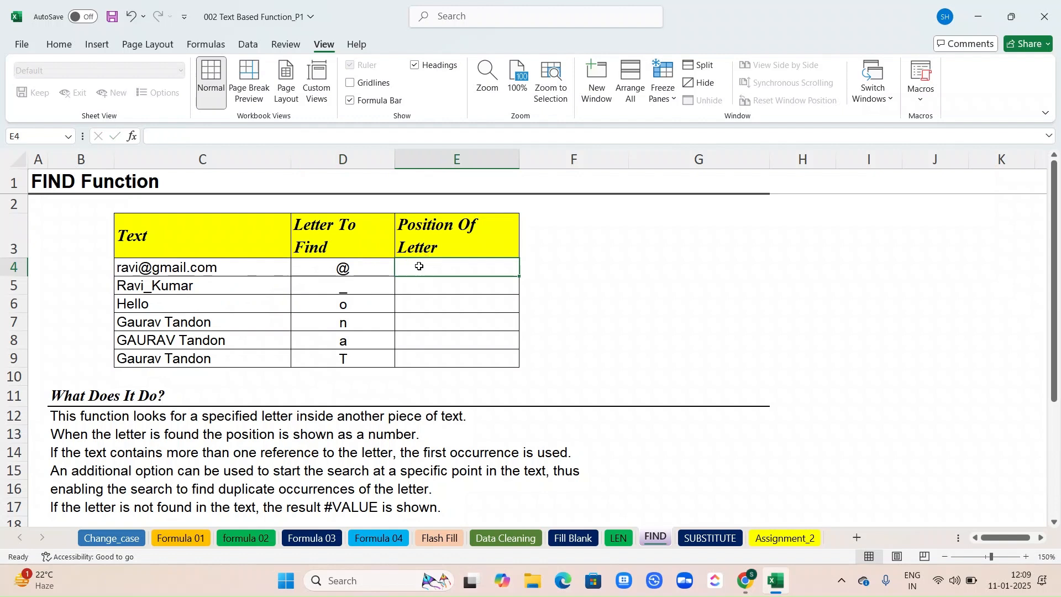
pyautogui.write('=f')
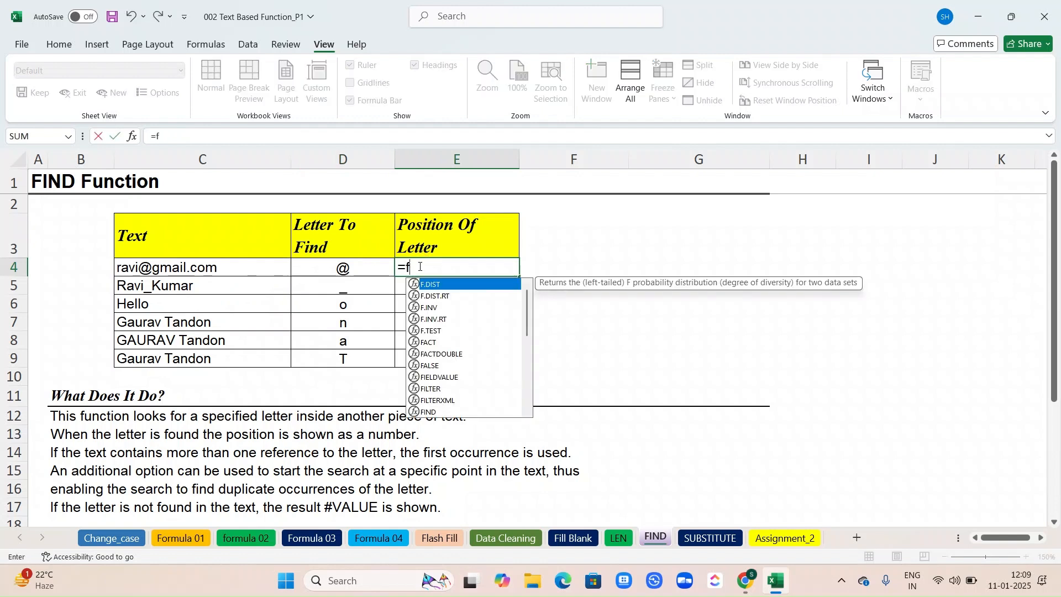
pyautogui.write('ind')
pyautogui.press('Tab')
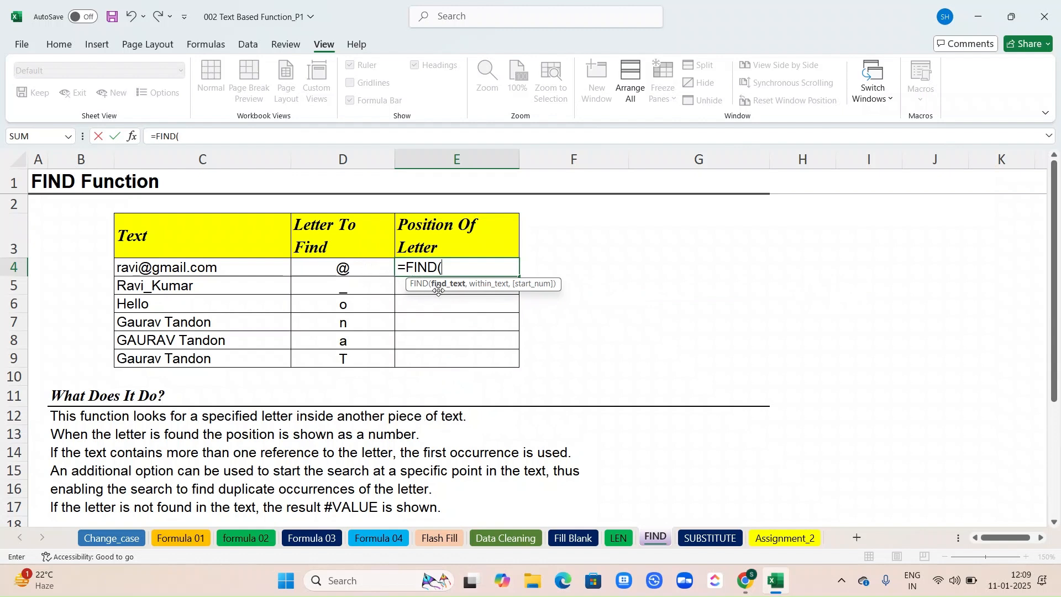
pyautogui.click(352, 267)
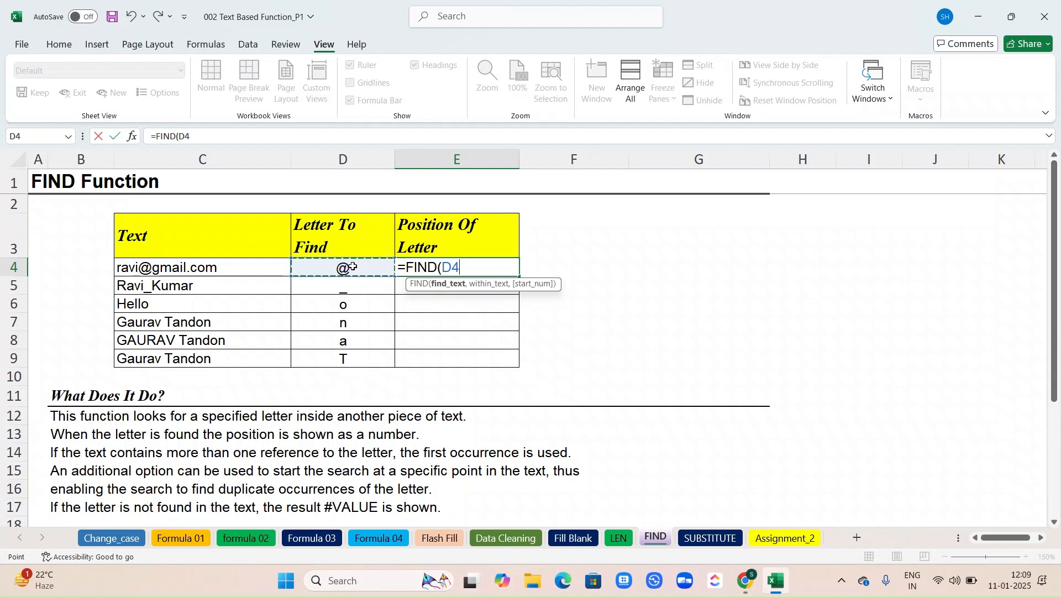
pyautogui.write(',')
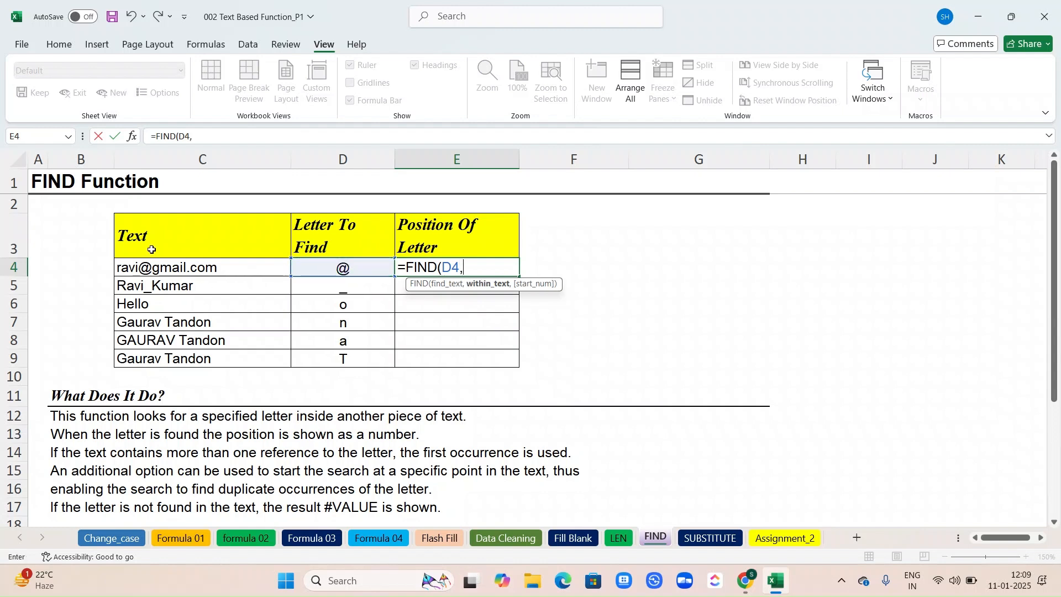
pyautogui.click(154, 267)
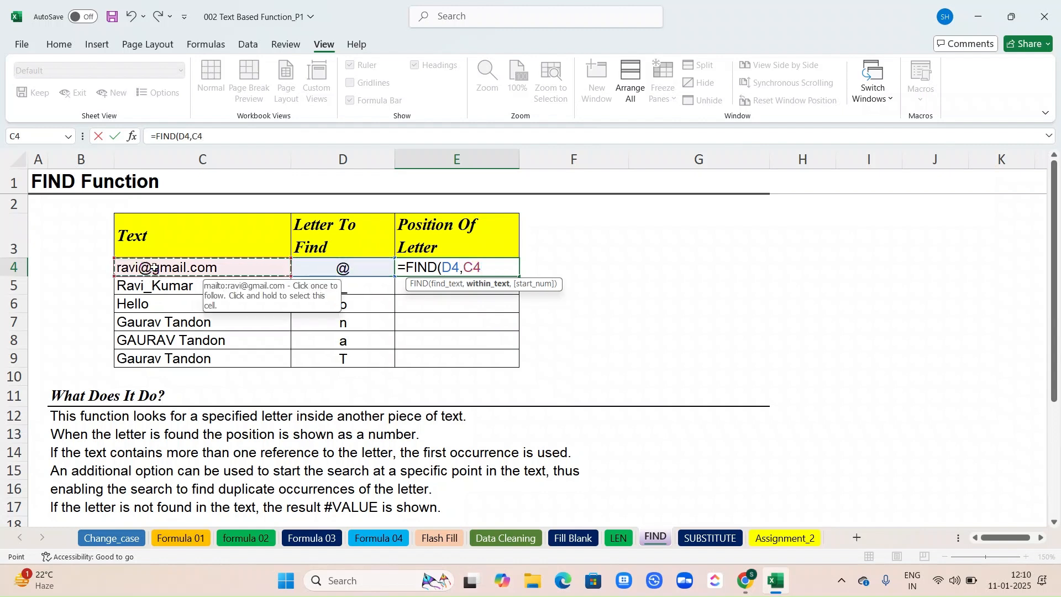
pyautogui.press('Return')
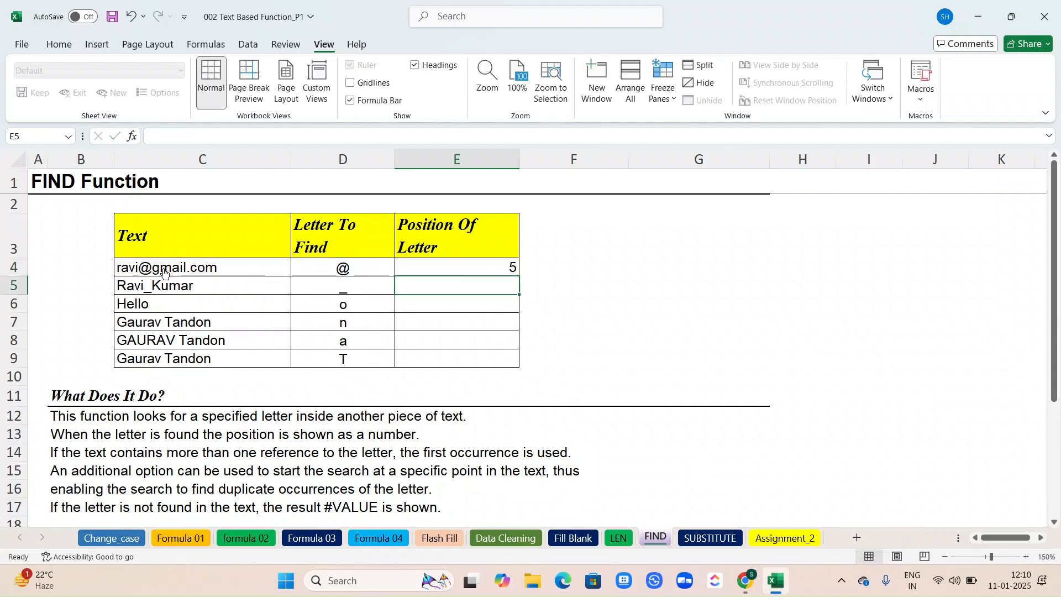
# Step: Copy the FIND formula from E4 down to E9 and check the formula in E5
pyautogui.click(439, 273)
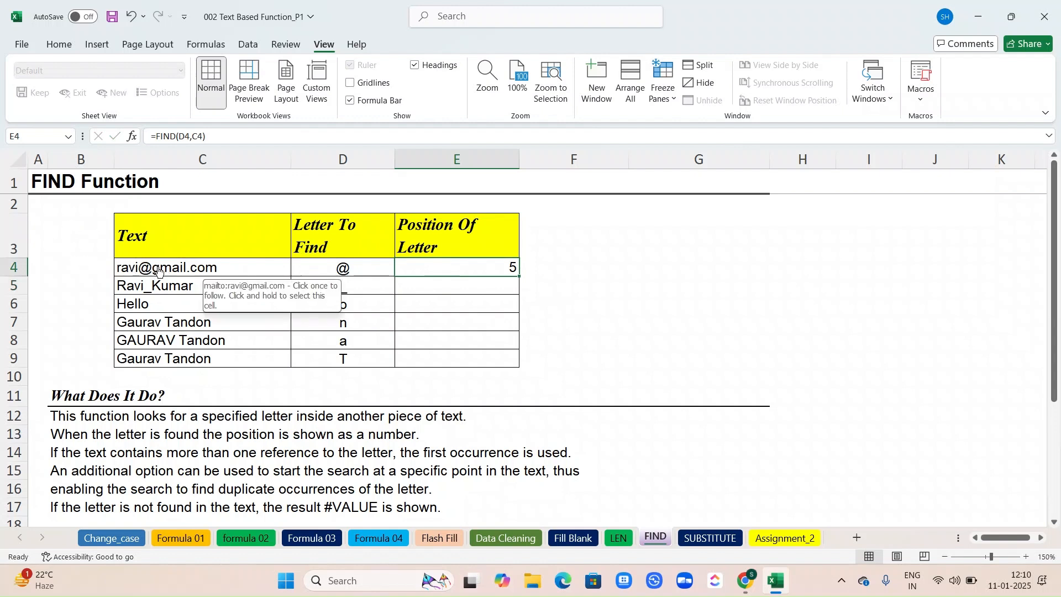
pyautogui.click(438, 268)
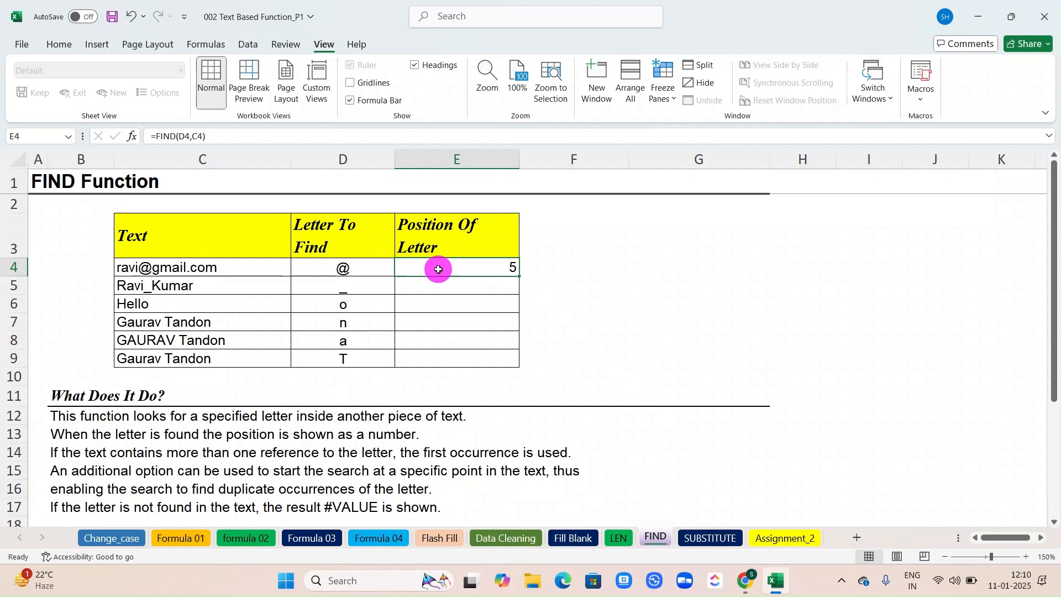
pyautogui.doubleClick(519, 278)
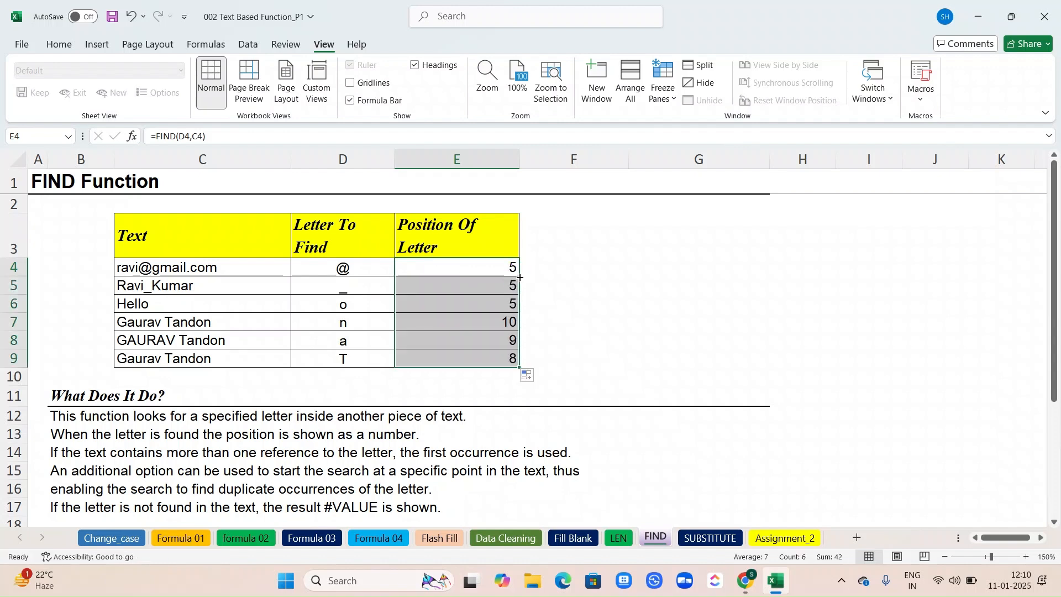
pyautogui.click(415, 283)
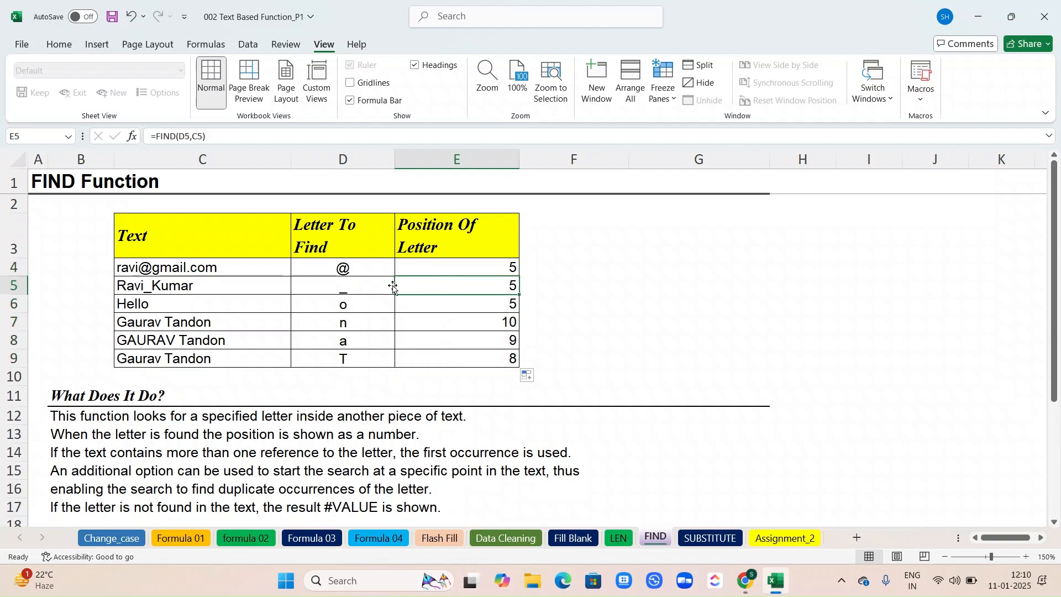
# Step: Compare the FIND results in rows 5 to 9 with their text and letters, and read the function's explanation below the table
pyautogui.click(317, 292)
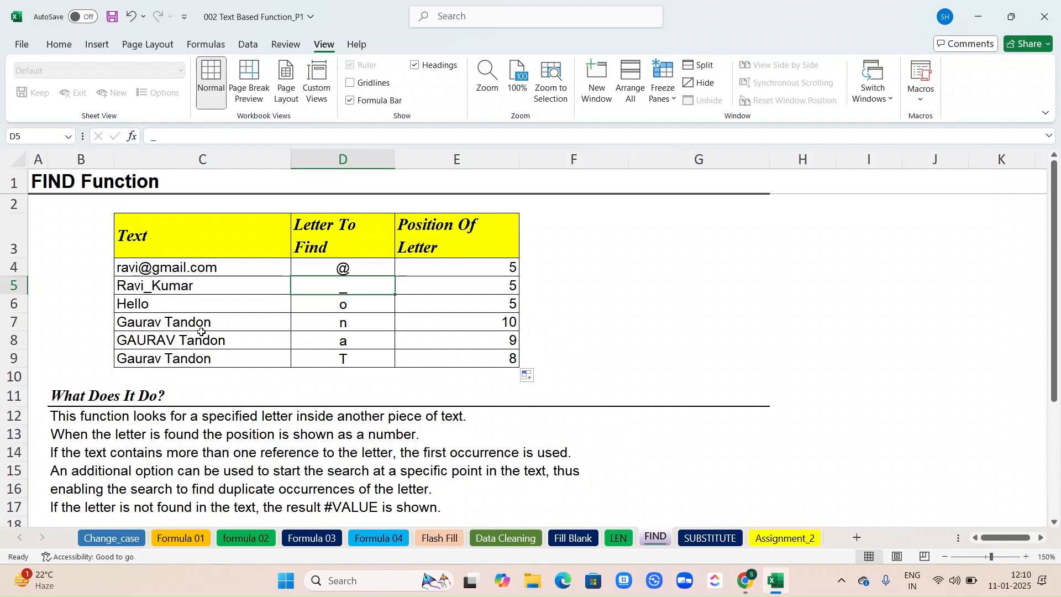
pyautogui.click(479, 322)
pyautogui.scroll(-1, 479, 322)
pyautogui.scroll(-2, 479, 322)
pyautogui.click(343, 323)
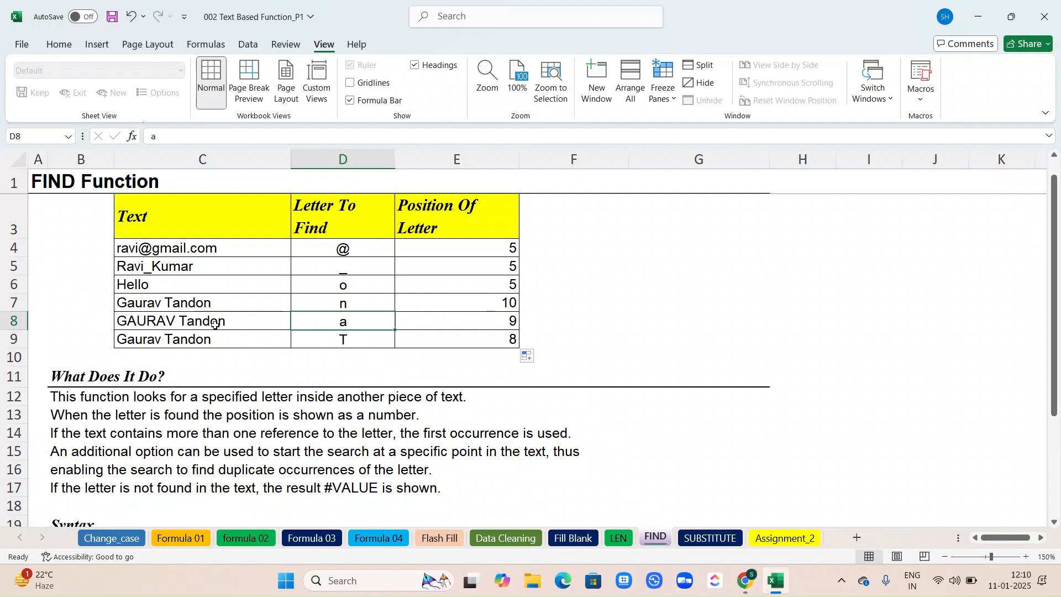
pyautogui.click(163, 323)
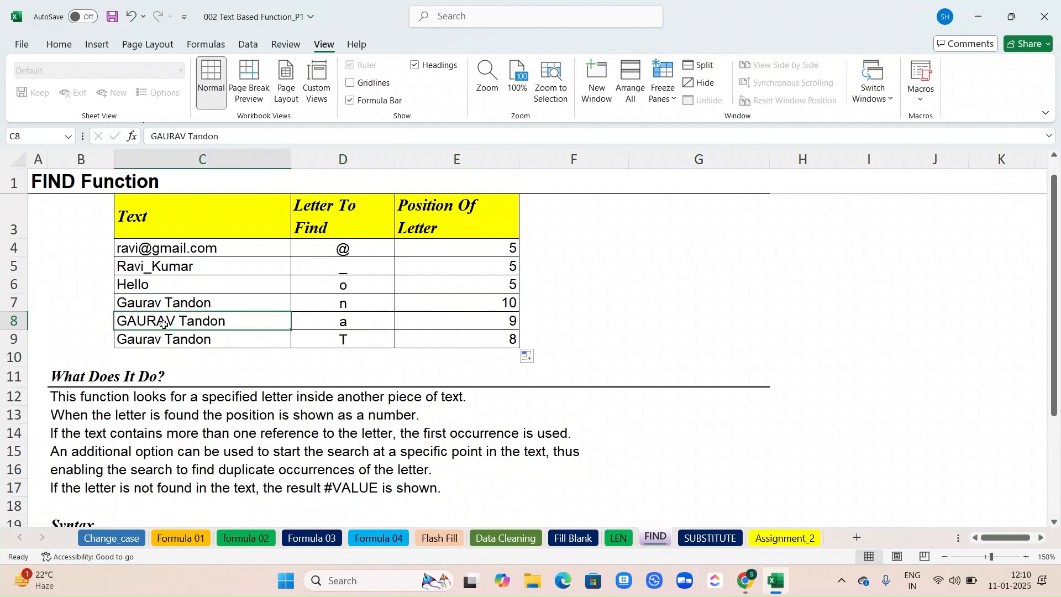
pyautogui.click(333, 317)
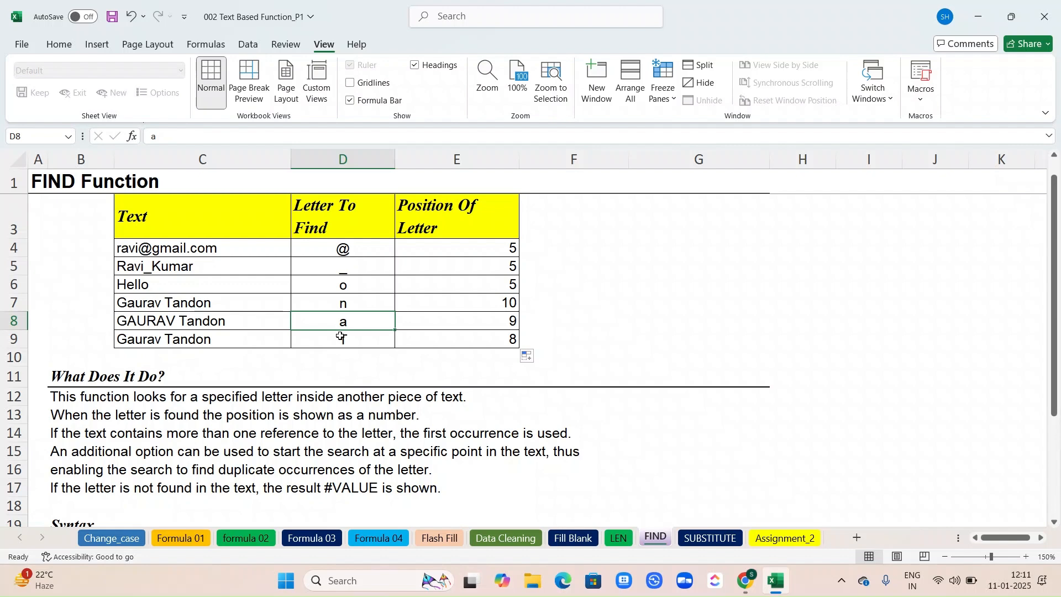
pyautogui.scroll(-3, 341, 336)
pyautogui.scroll(-4, 340, 336)
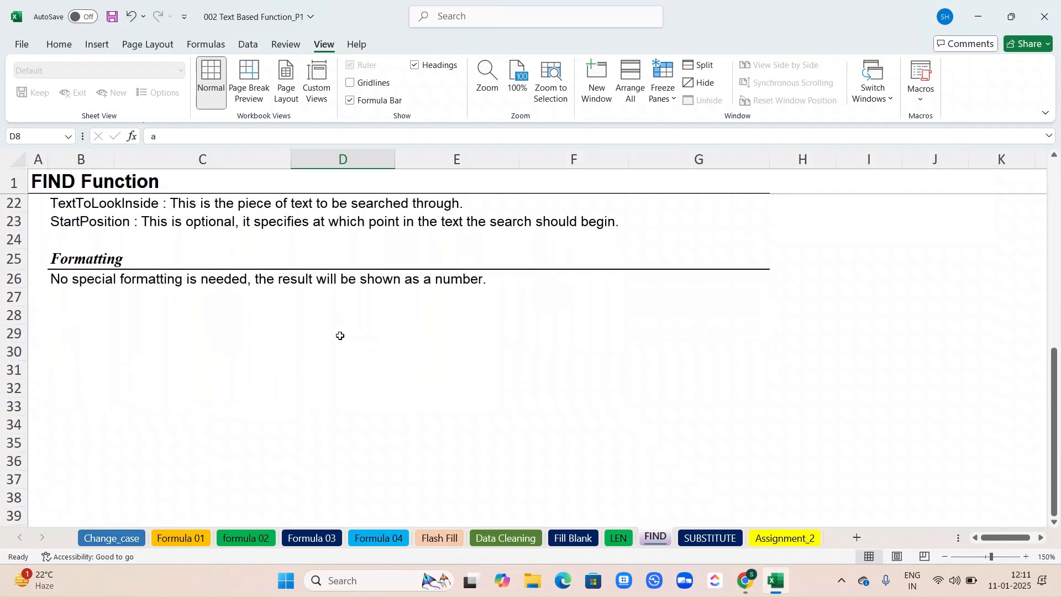
# Step: Open the SUBSTITUTE sheet and examine the old text, new text and instance entries in row 4
pyautogui.click(625, 286)
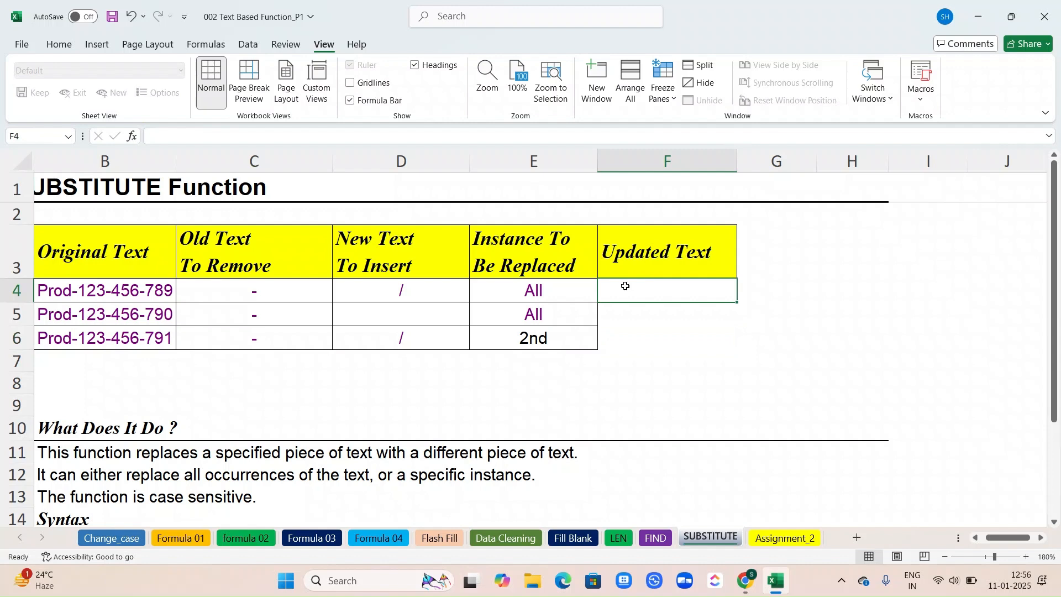
pyautogui.click(350, 283)
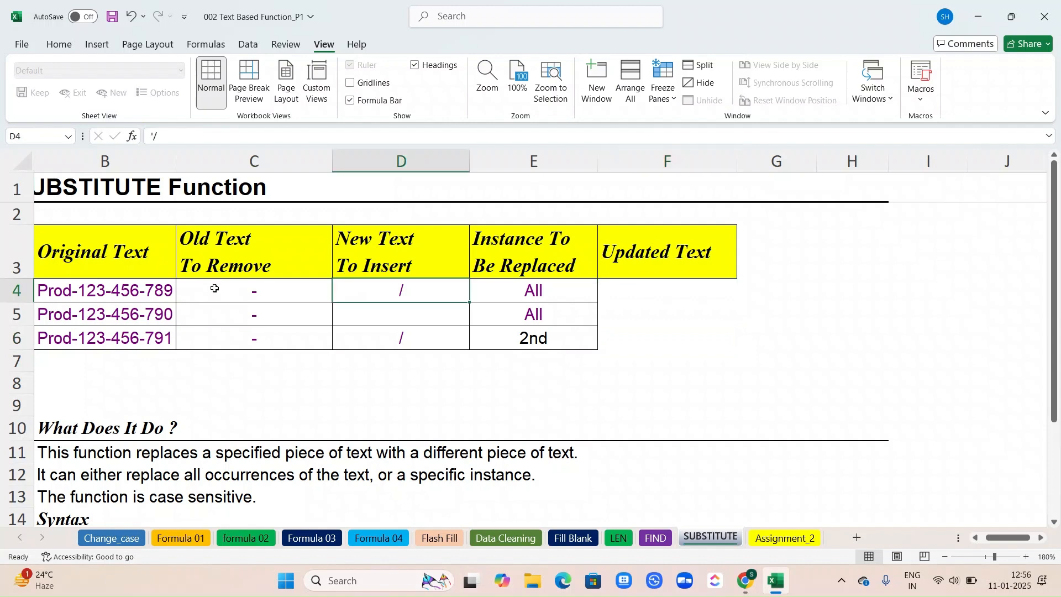
pyautogui.moveTo(219, 290); pyautogui.dragTo(509, 292)
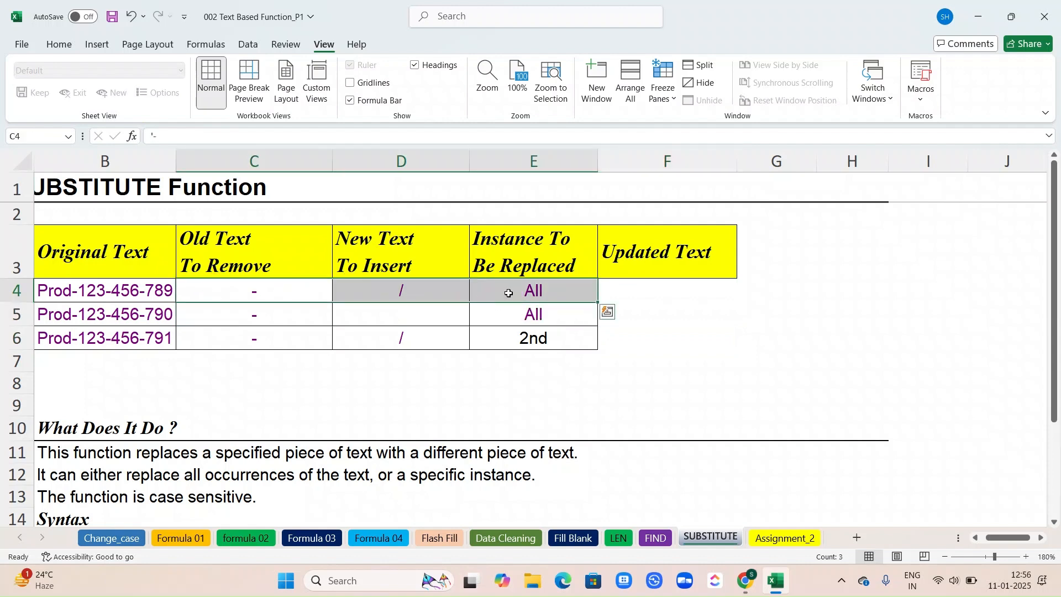
# Step: Enter =SUBSTITUTE(B4,C4,D4) in F4 to replace every hyphen in the first product code with a slash
pyautogui.click(694, 293)
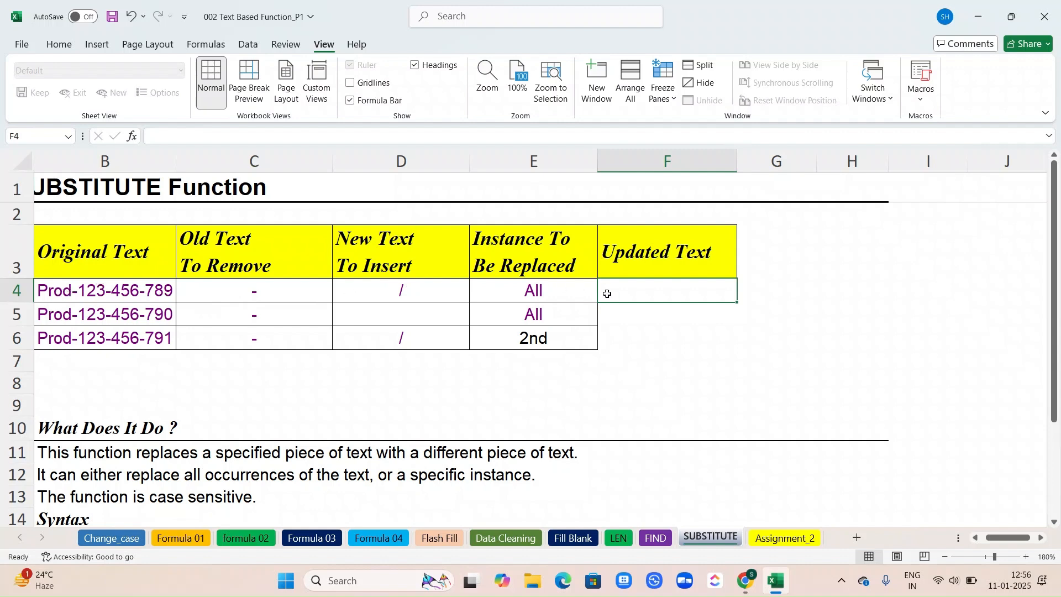
pyautogui.write('=s')
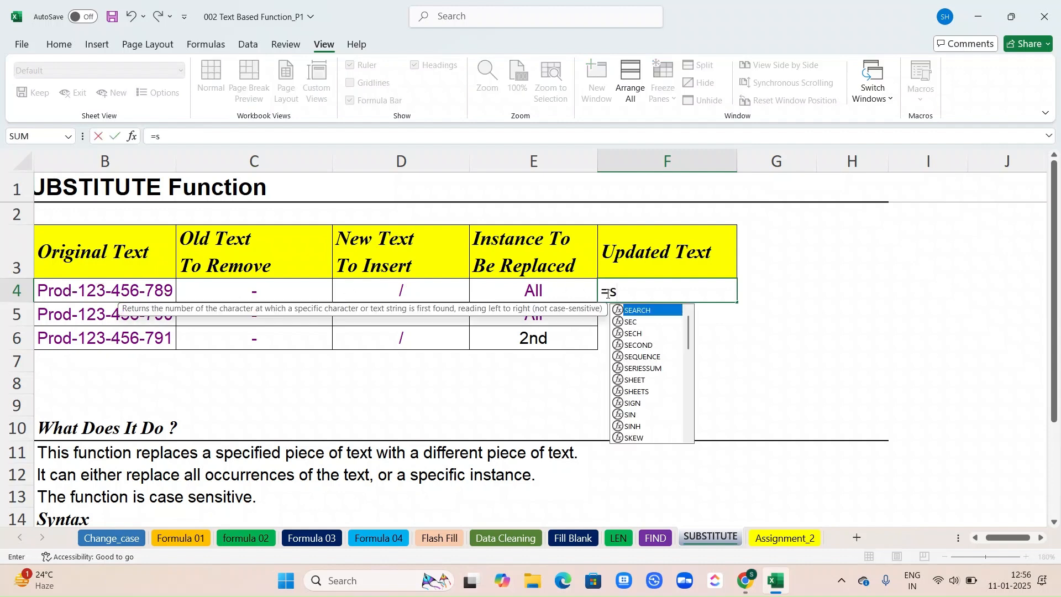
pyautogui.write('ub')
pyautogui.press('Tab')
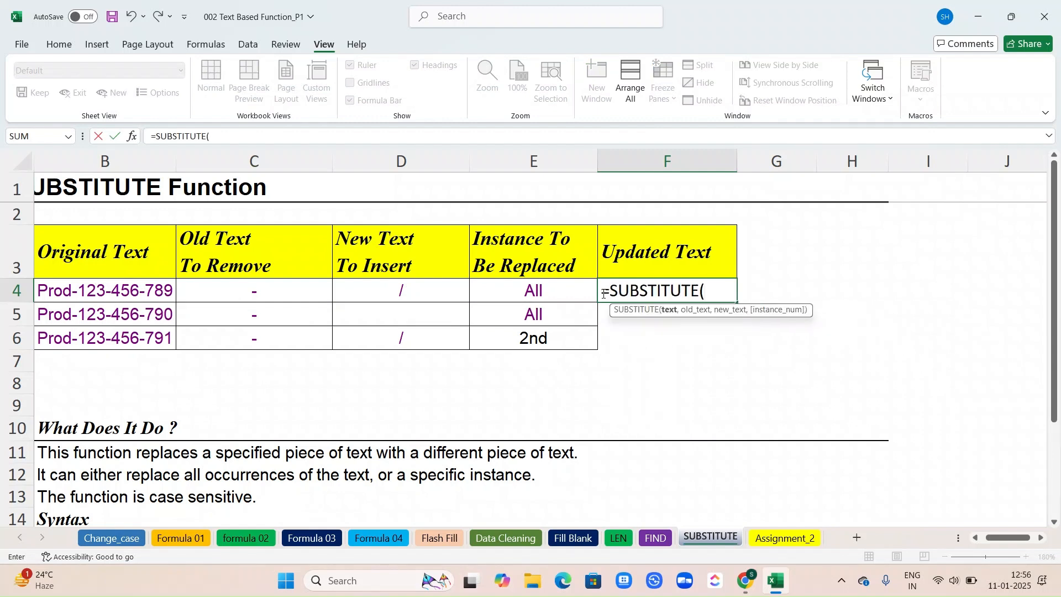
pyautogui.click(138, 292)
pyautogui.write(',')
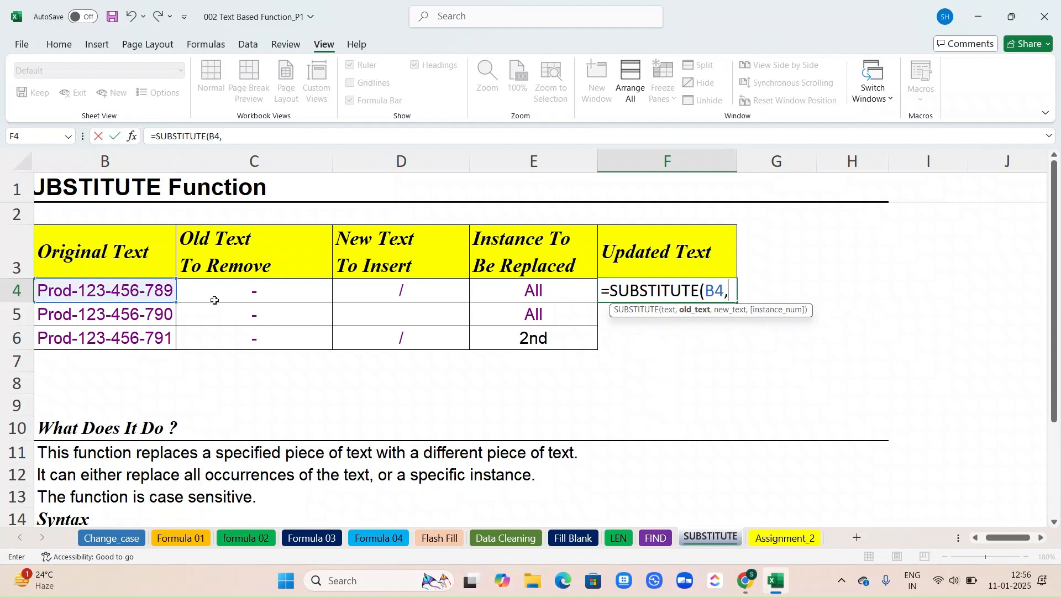
pyautogui.click(232, 289)
pyautogui.write(',')
pyautogui.click(433, 292)
pyautogui.press('Return')
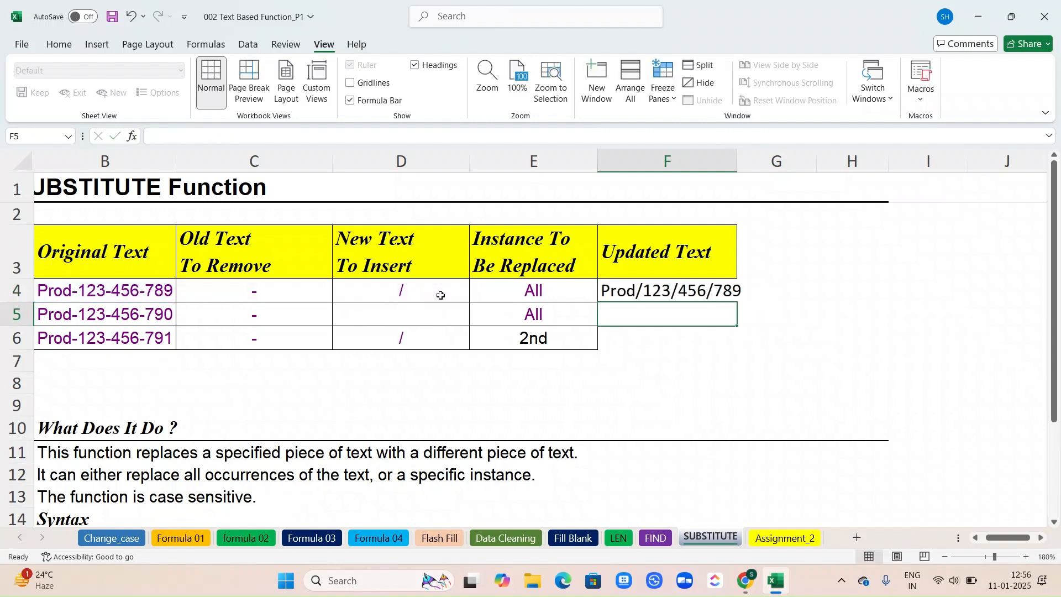
# Step: Copy the SUBSTITUTE formula from F4 down to F6 and check the cell references used in F5
pyautogui.click(715, 289)
pyautogui.doubleClick(739, 302)
pyautogui.click(678, 336)
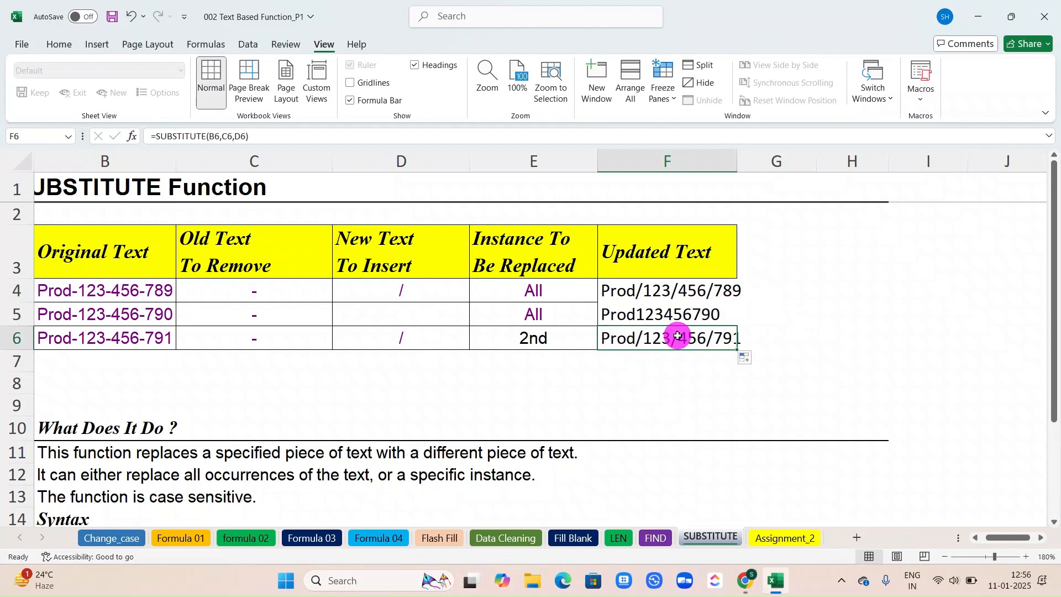
pyautogui.click(672, 311)
pyautogui.doubleClick(673, 313)
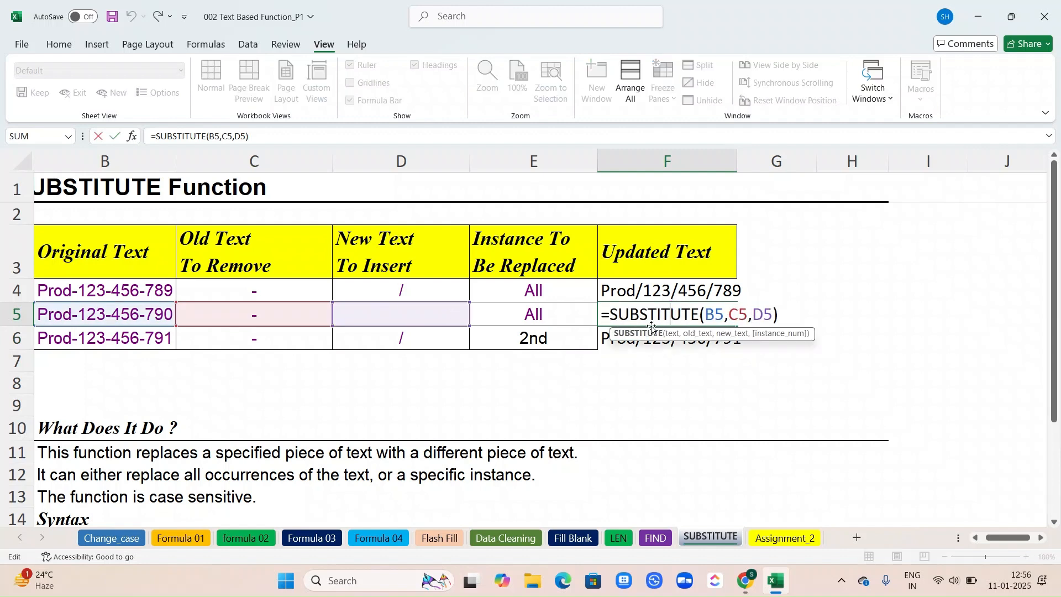
pyautogui.click(752, 313)
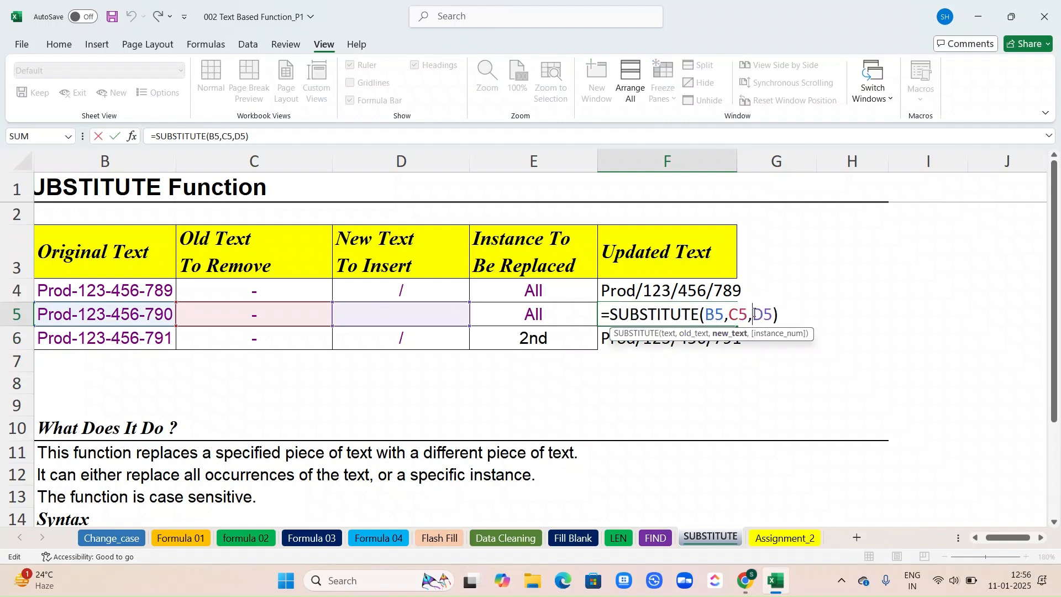
pyautogui.press('Return')
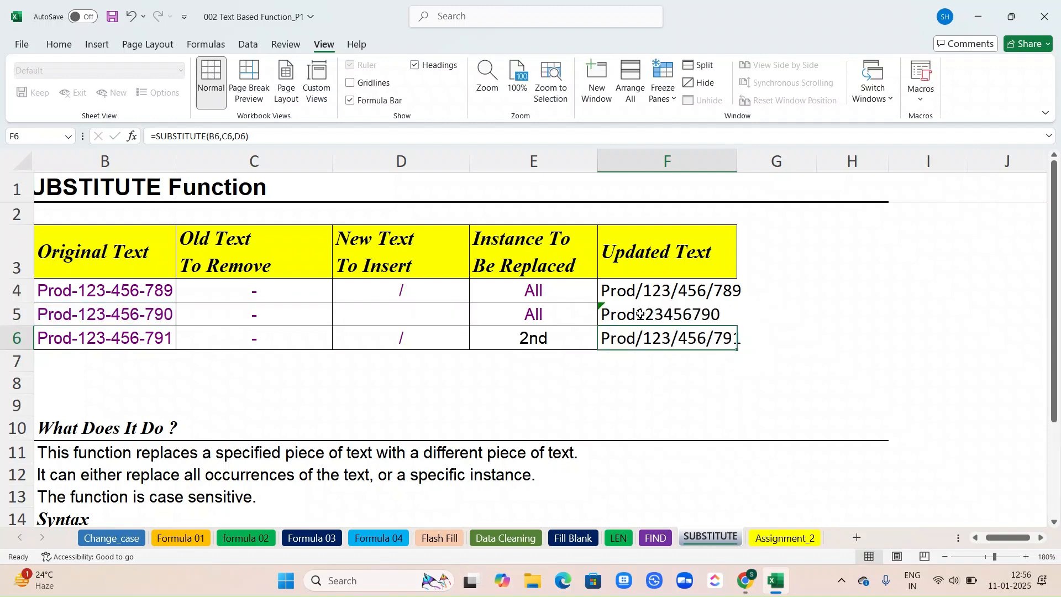
# Step: Clear the copied SUBSTITUTE formulas from F5 and F6
pyautogui.click(605, 313)
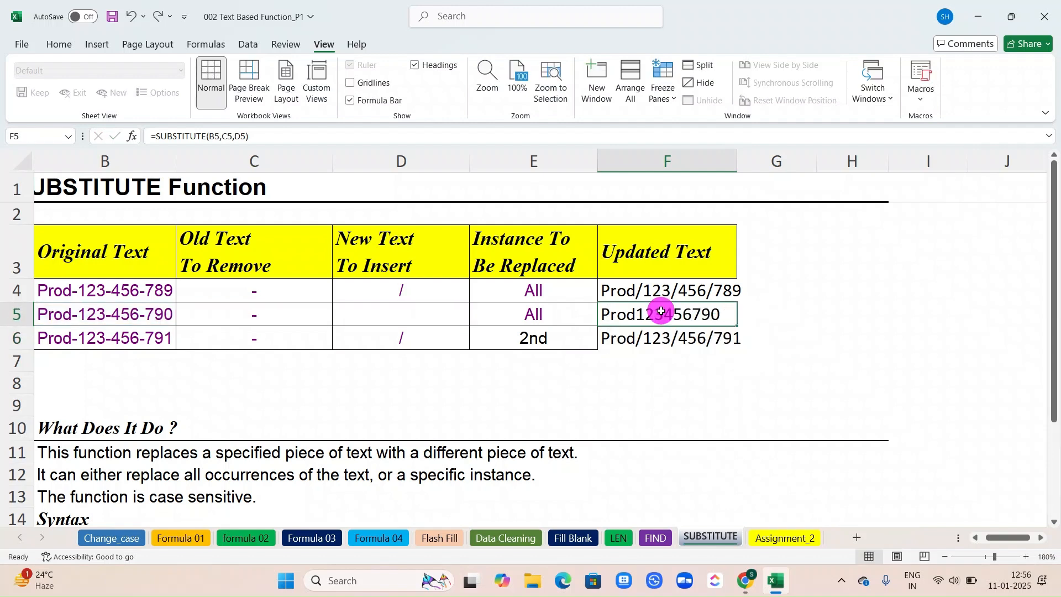
pyautogui.press('Delete')
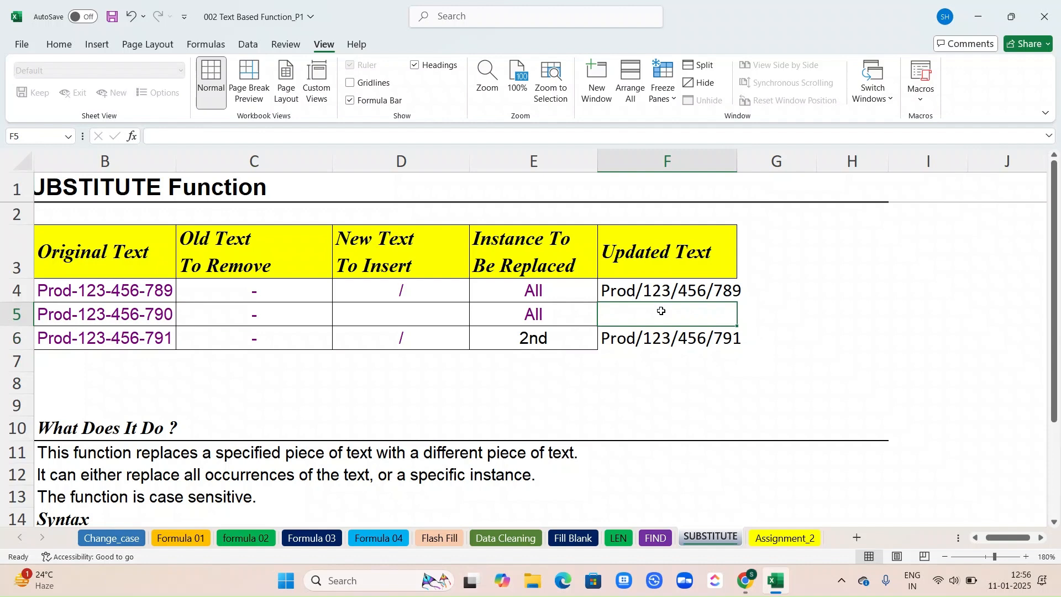
pyautogui.press('Down')
pyautogui.press('Delete')
pyautogui.press('Up')
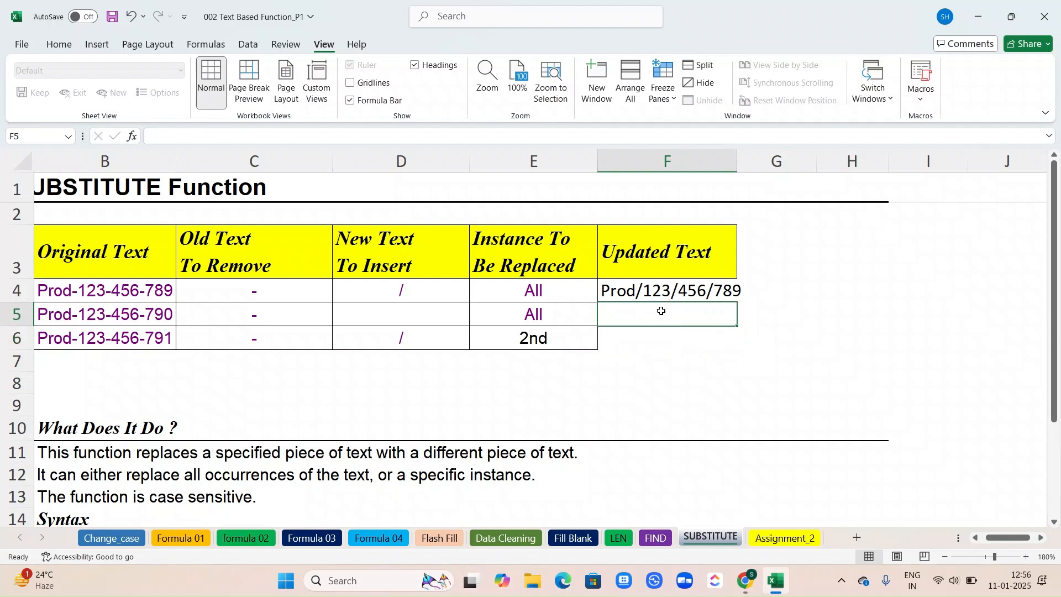
# Step: Enter =SUBSTITUTE(B5,C5," ") in F5 to replace every hyphen in the second product code with a space
pyautogui.write('=')
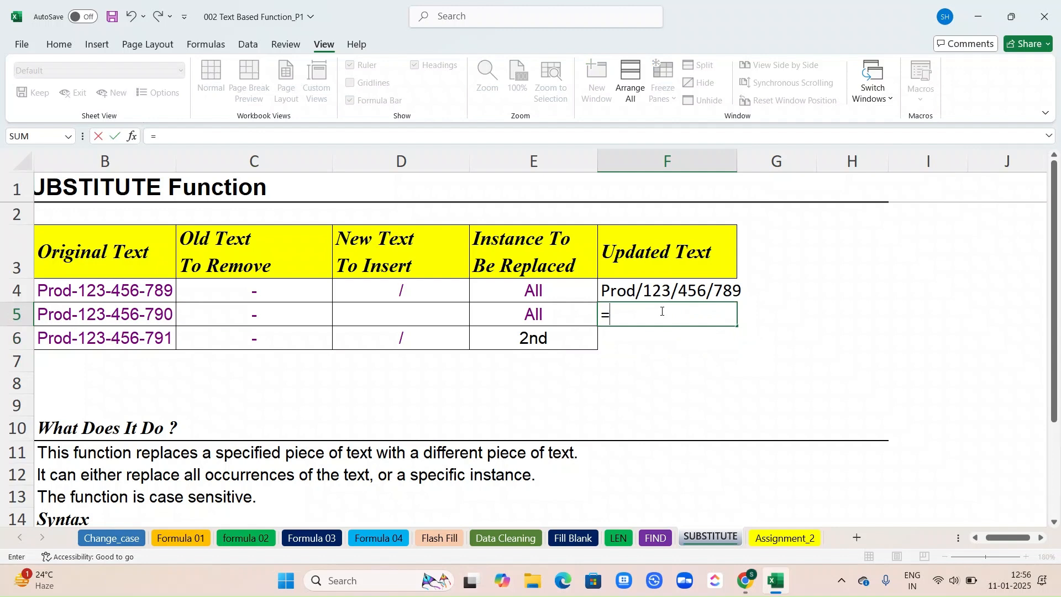
pyautogui.write('sun')
pyautogui.press('BackSpace')
pyautogui.write('b')
pyautogui.press('Tab')
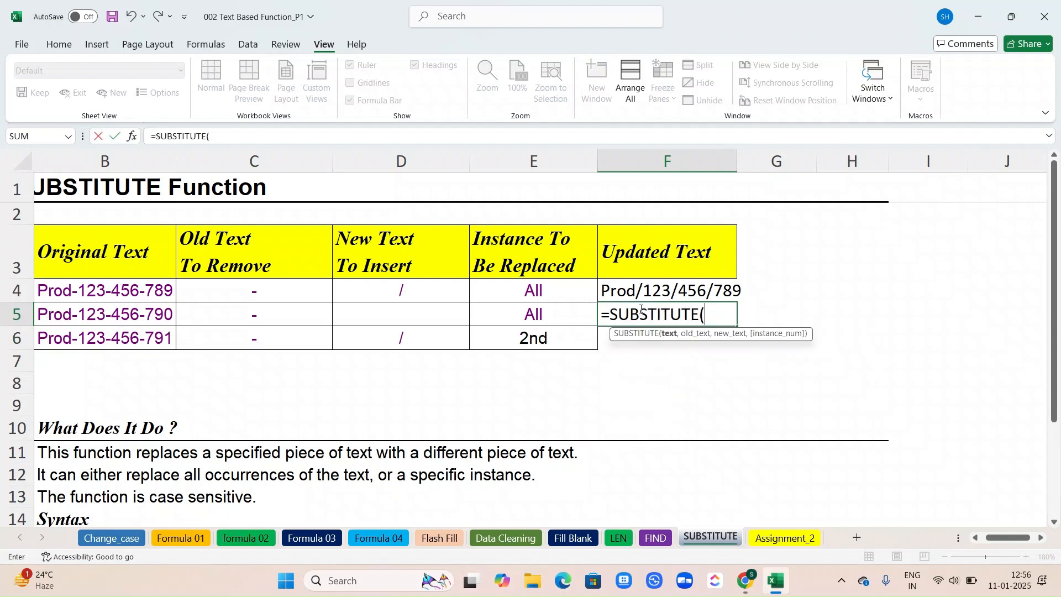
pyautogui.click(113, 312)
pyautogui.write(',')
pyautogui.click(234, 306)
pyautogui.write(',')
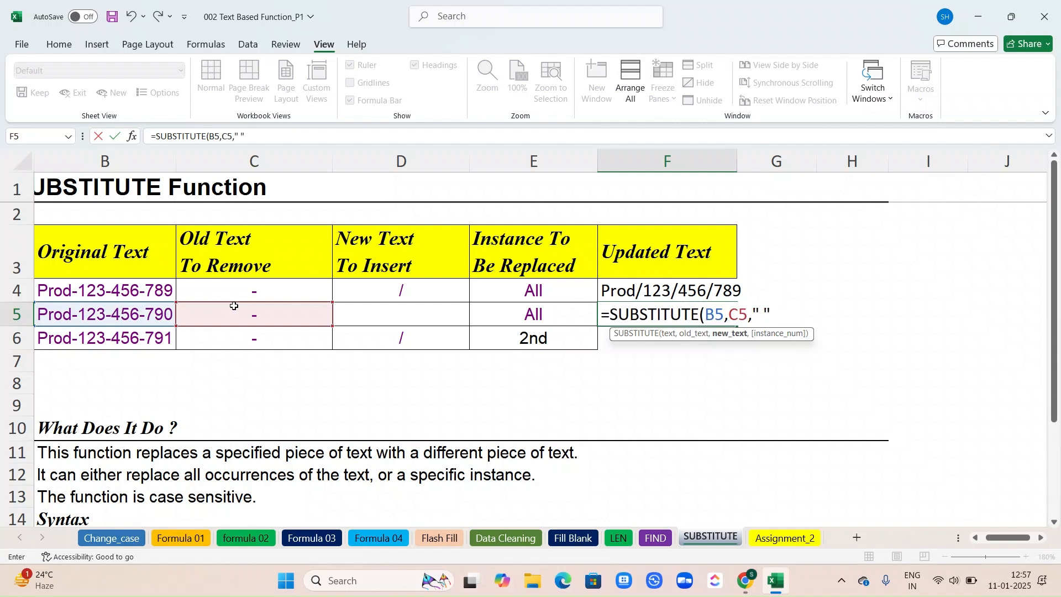
pyautogui.write('" "')
pyautogui.press('Return')
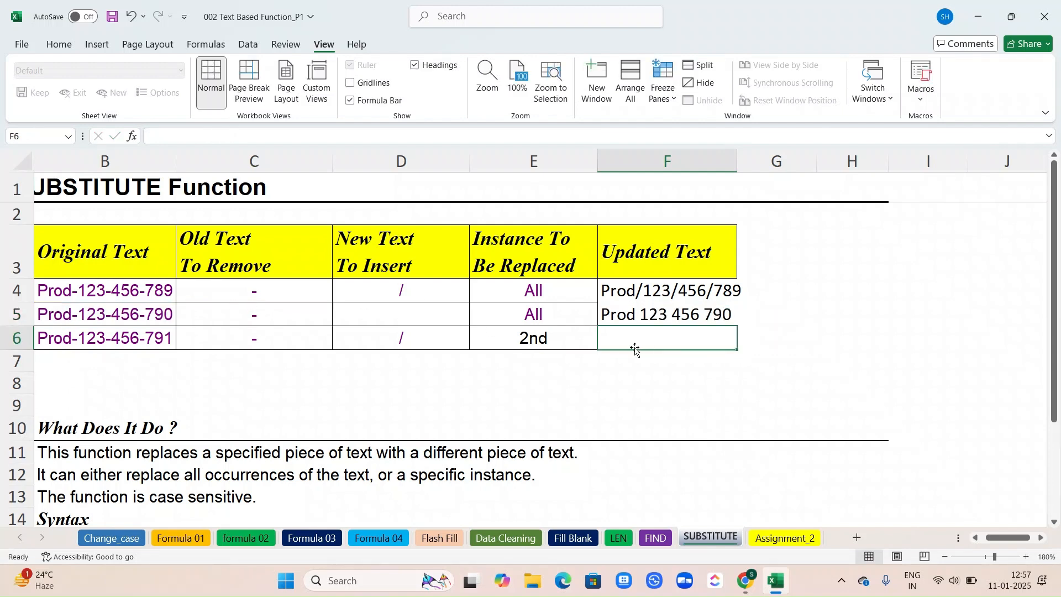
# Step: Start a SUBSTITUTE formula in F6 with B6 as its text argument
pyautogui.write('=sun')
pyautogui.press('BackSpace')
pyautogui.write('b')
pyautogui.press('Tab')
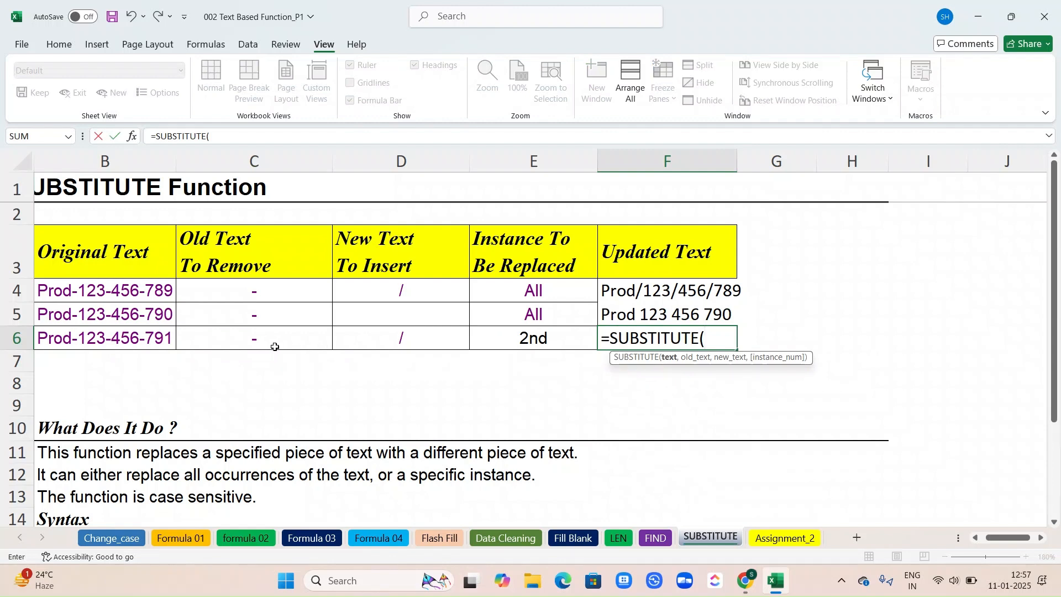
pyautogui.click(159, 336)
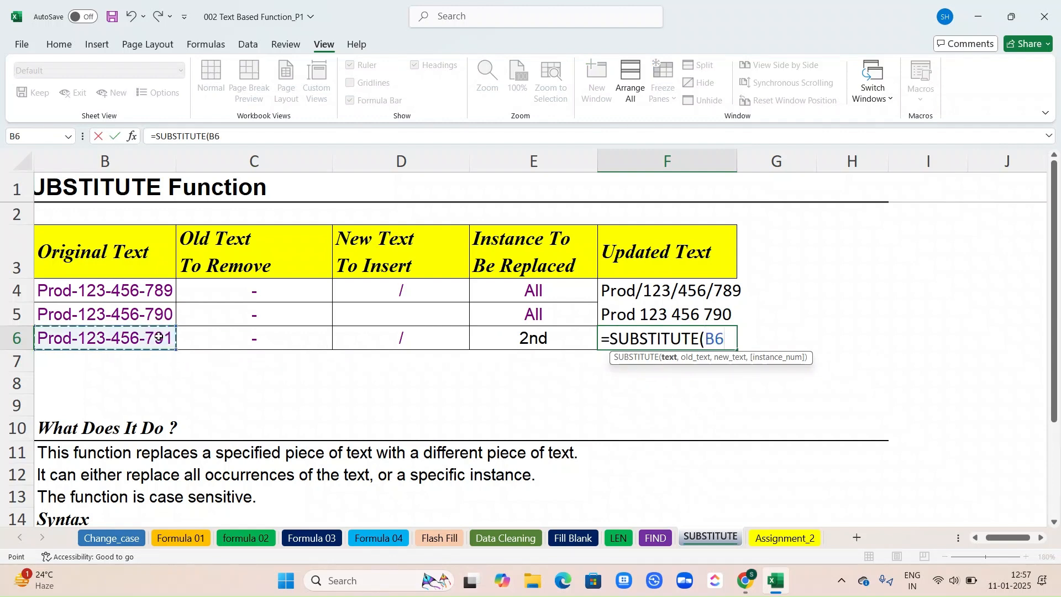
pyautogui.write(',')
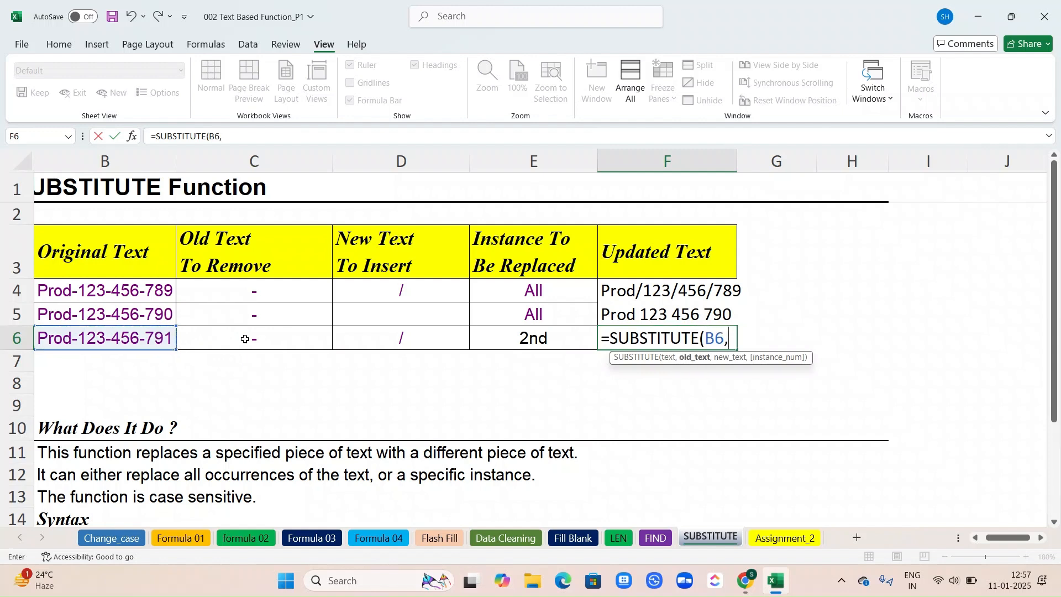
pyautogui.write(',')
pyautogui.click(367, 337)
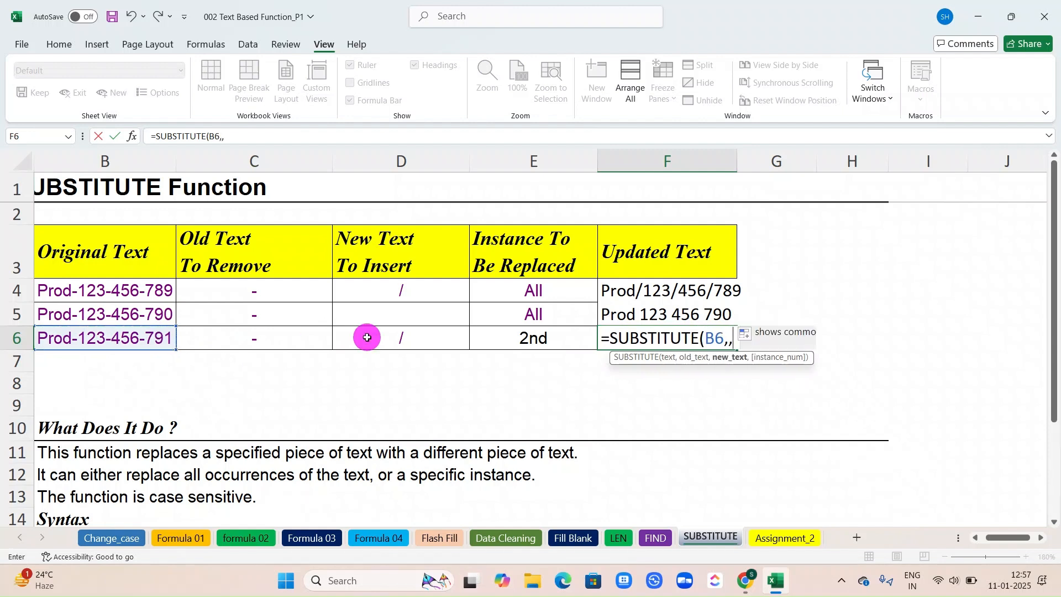
pyautogui.write(',')
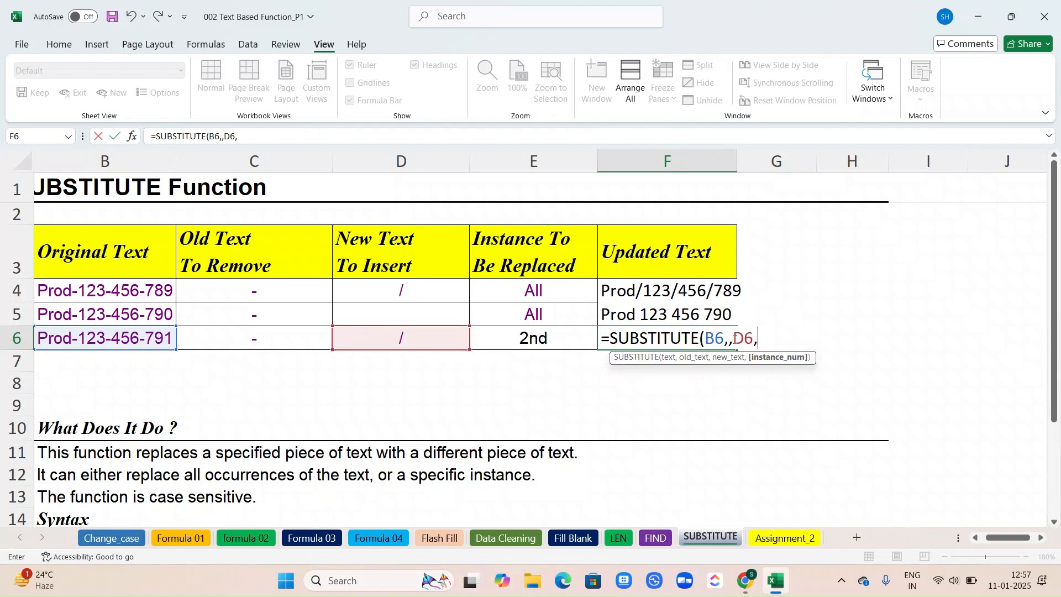
pyautogui.click(731, 343)
pyautogui.press('BackSpace')
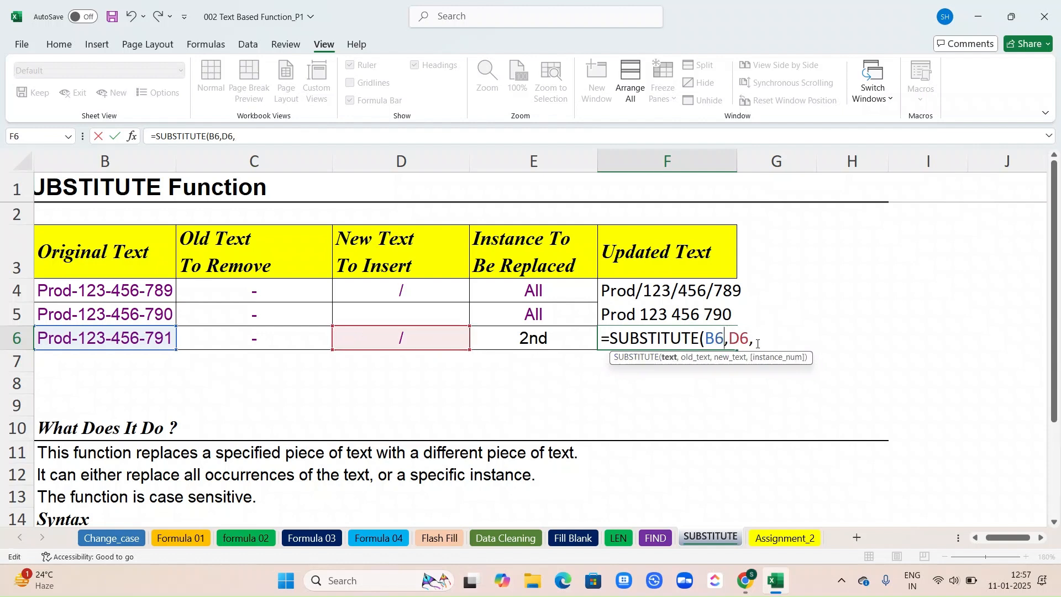
pyautogui.click(752, 341)
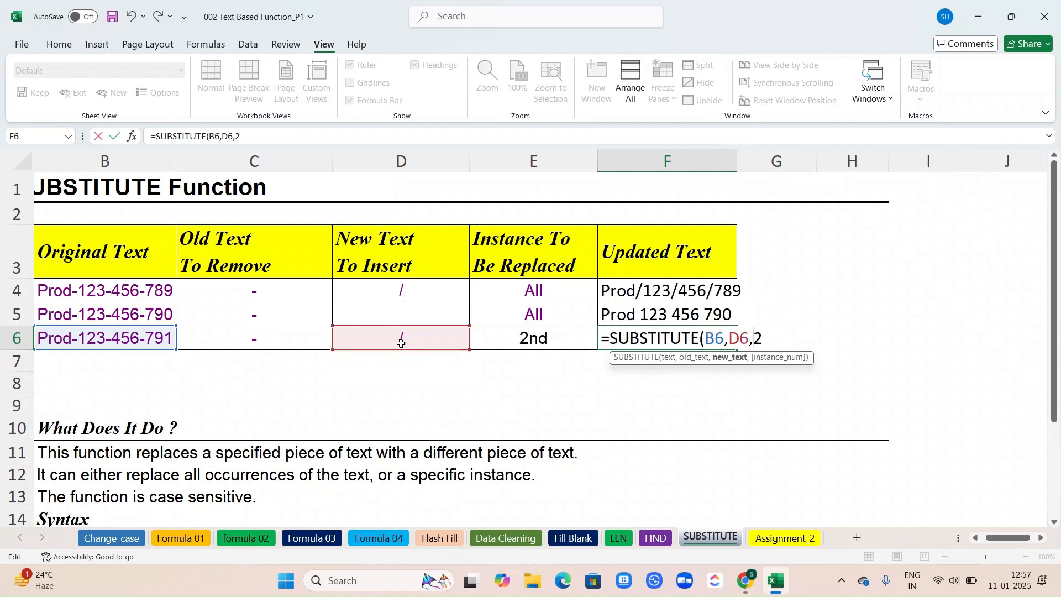
pyautogui.press('BackSpace')
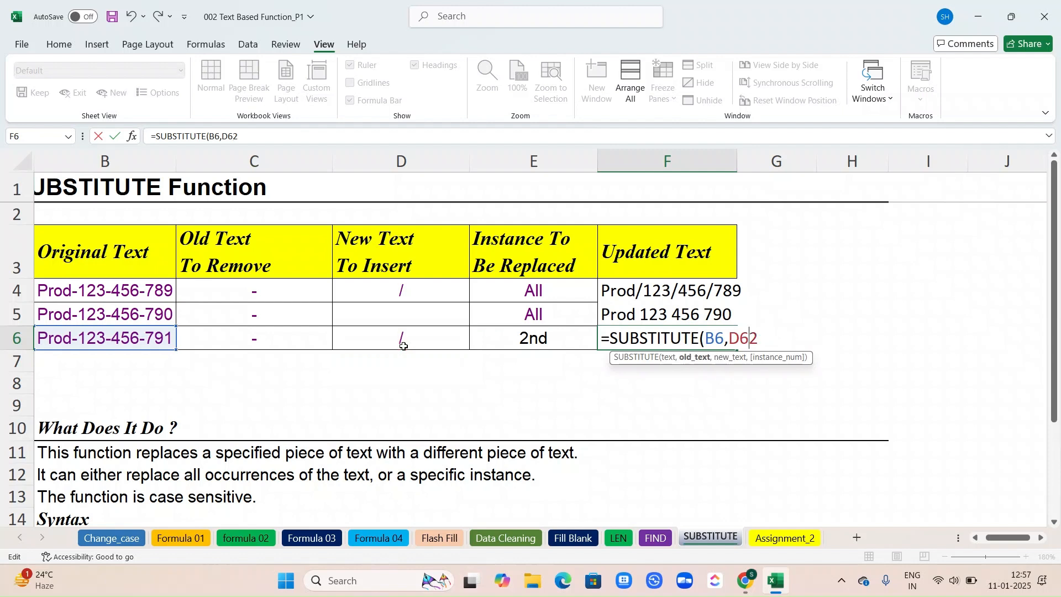
pyautogui.press('BackSpace')
pyautogui.press('BackSpace')
pyautogui.press('BackSpace')
# Step: Complete the F6 formula as =SUBSTITUTE(B6,C6,D6,2) so that only the second hyphen is replaced with a slash
pyautogui.click(260, 336)
pyautogui.write(',')
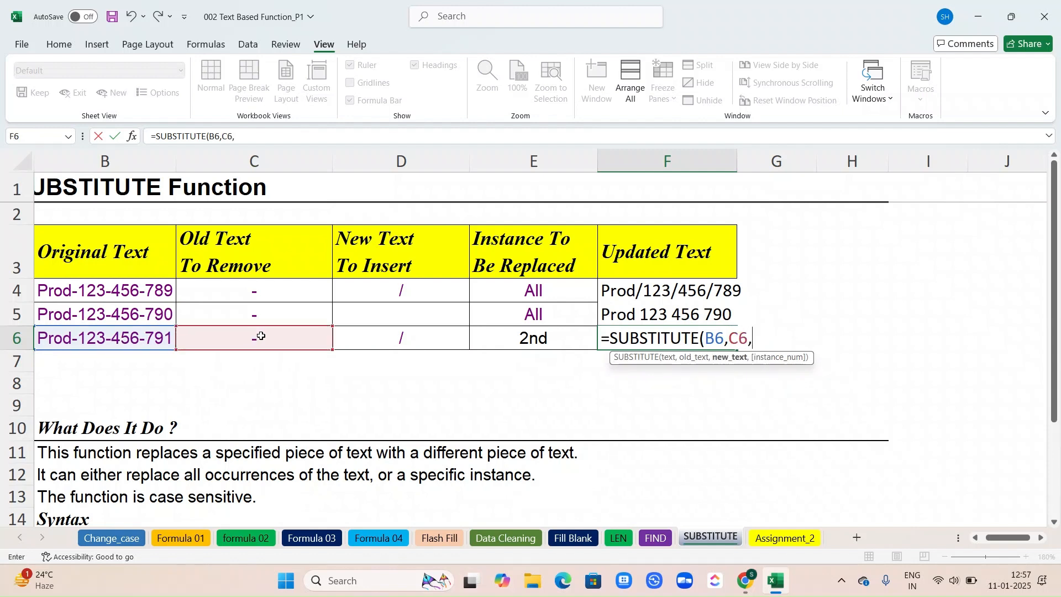
pyautogui.click(369, 338)
pyautogui.write(',2')
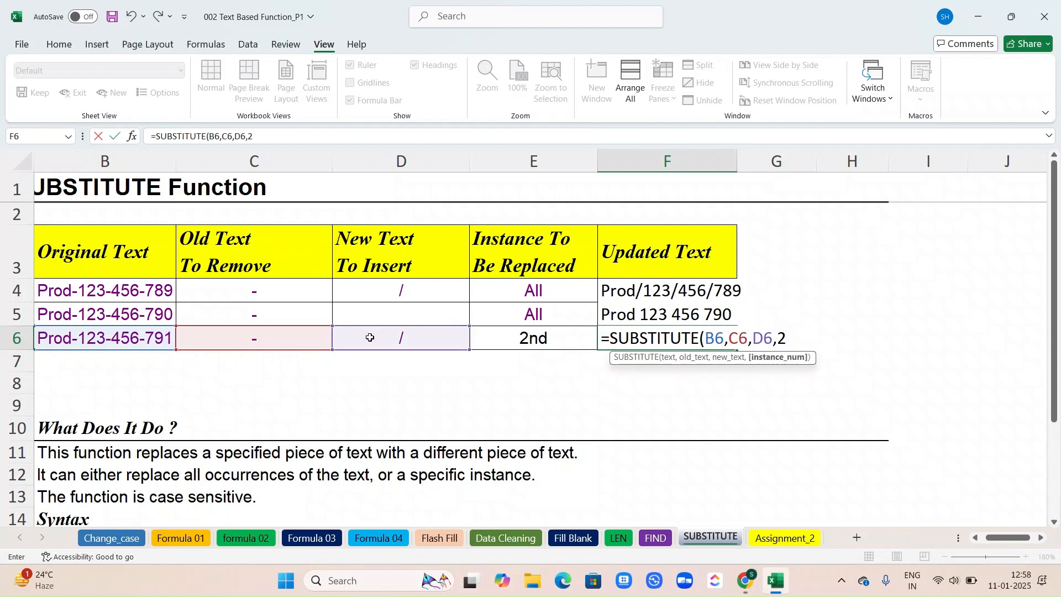
pyautogui.press('Return')
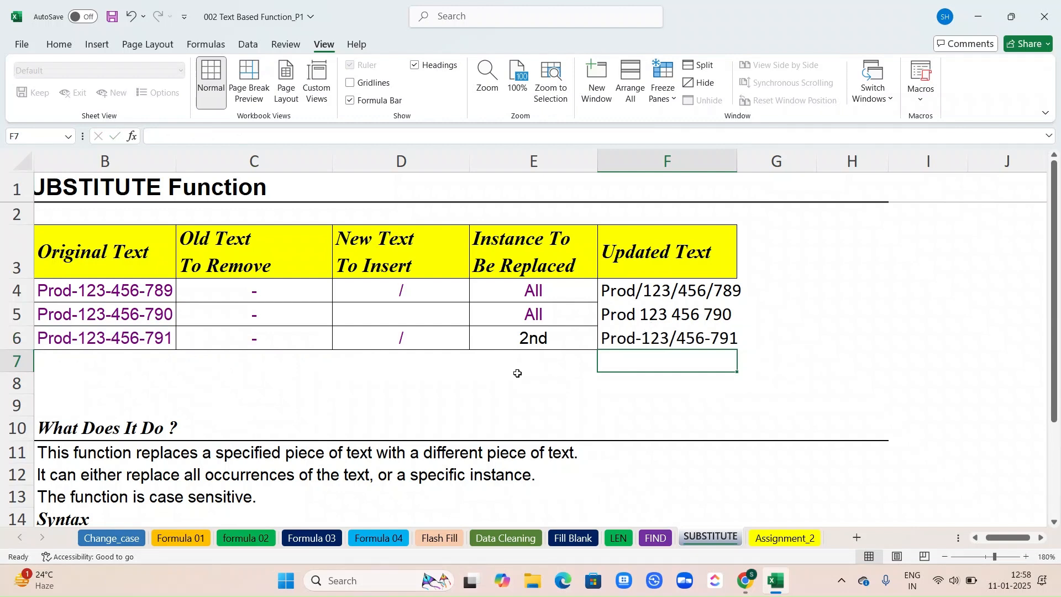
# Step: Widen column F on the SUBSTITUTE sheet slightly so the updated product codes fit inside it
pyautogui.moveTo(738, 159); pyautogui.dragTo(747, 160)
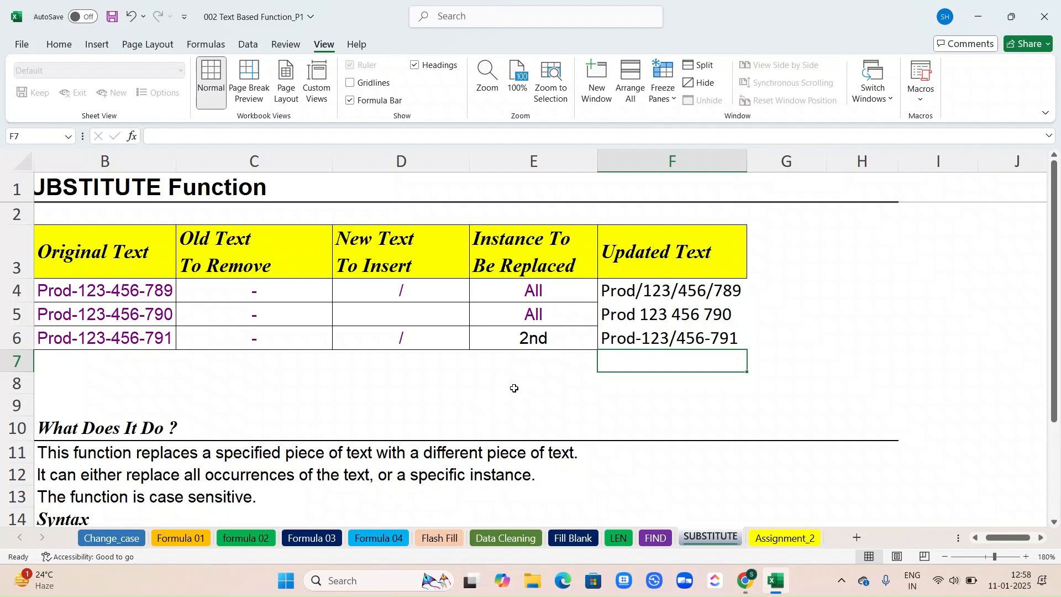
pyautogui.scroll(-1, 515, 388)
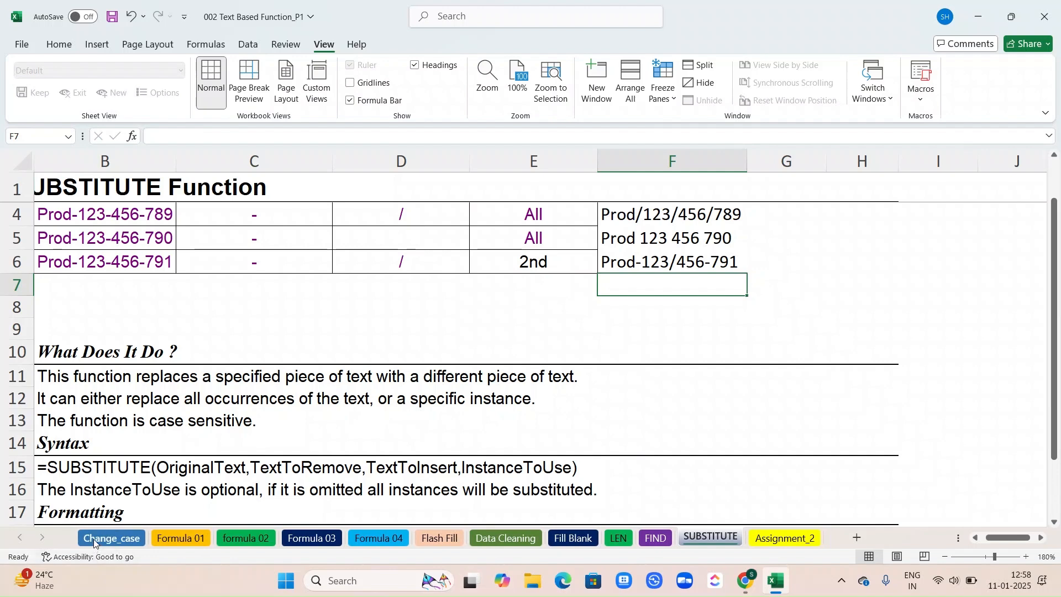
# Step: Review the case-changing formulas on the Change_case sheet and the name-joining formulas on the Formula 01 sheet
pyautogui.click(94, 543)
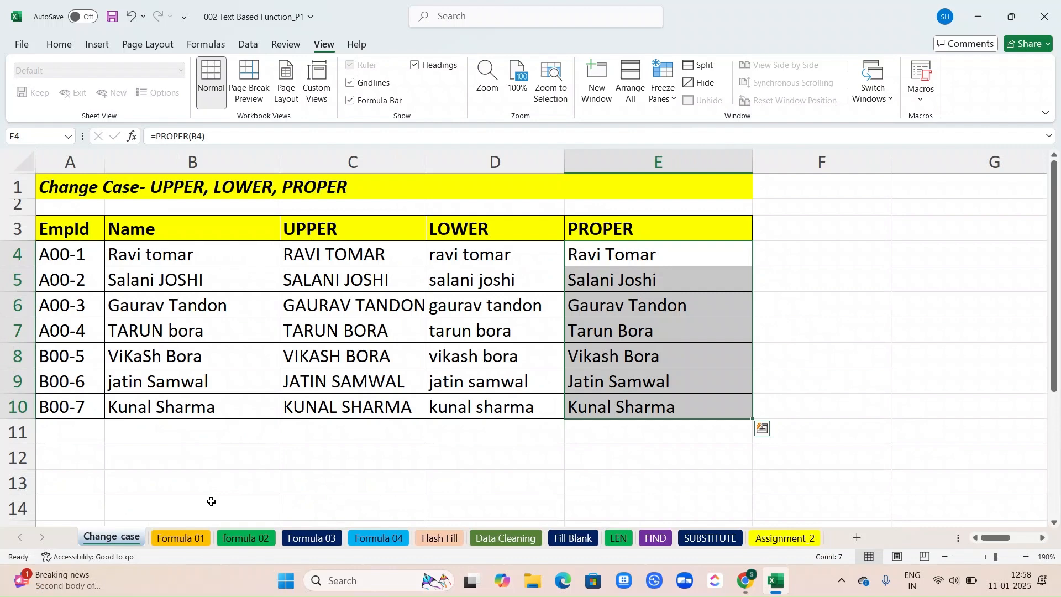
pyautogui.click(182, 539)
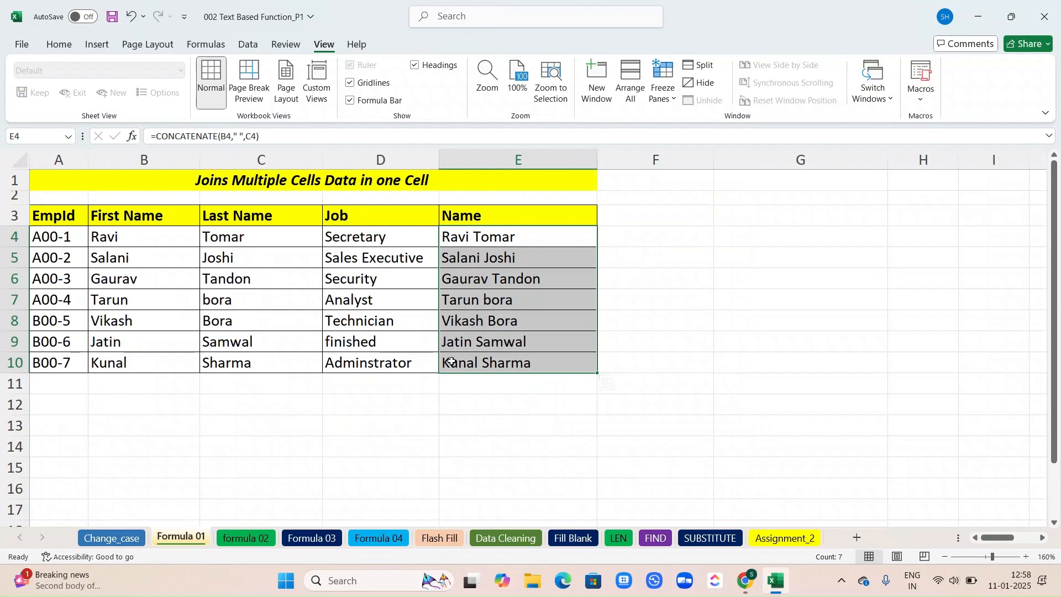
# Step: On the formula 02 sheet, review the delimiter options of Text to Columns and leave the wizard without splitting anything
pyautogui.click(241, 539)
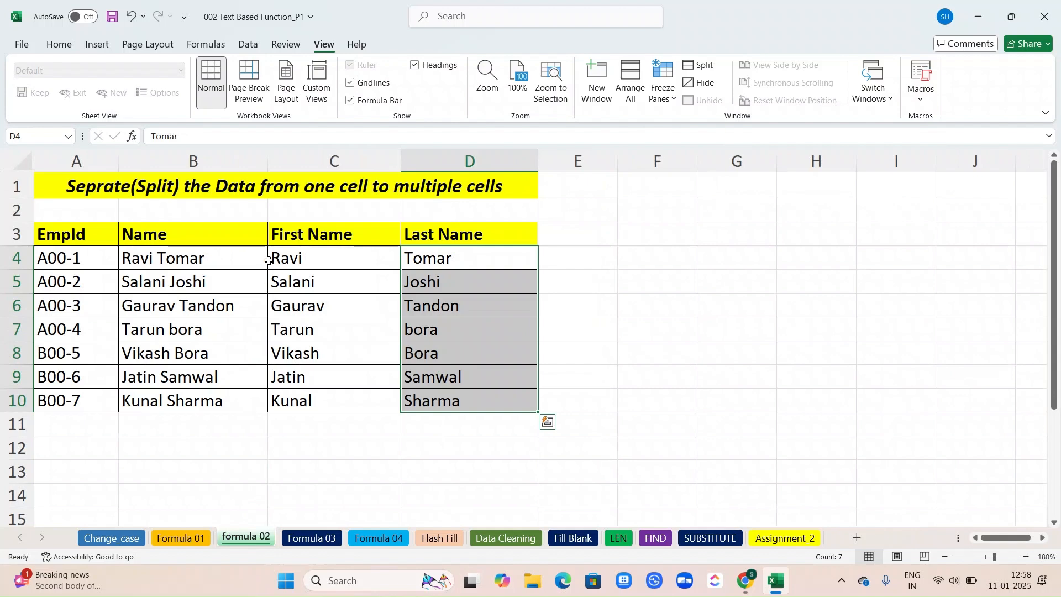
pyautogui.click(248, 44)
pyautogui.click(584, 84)
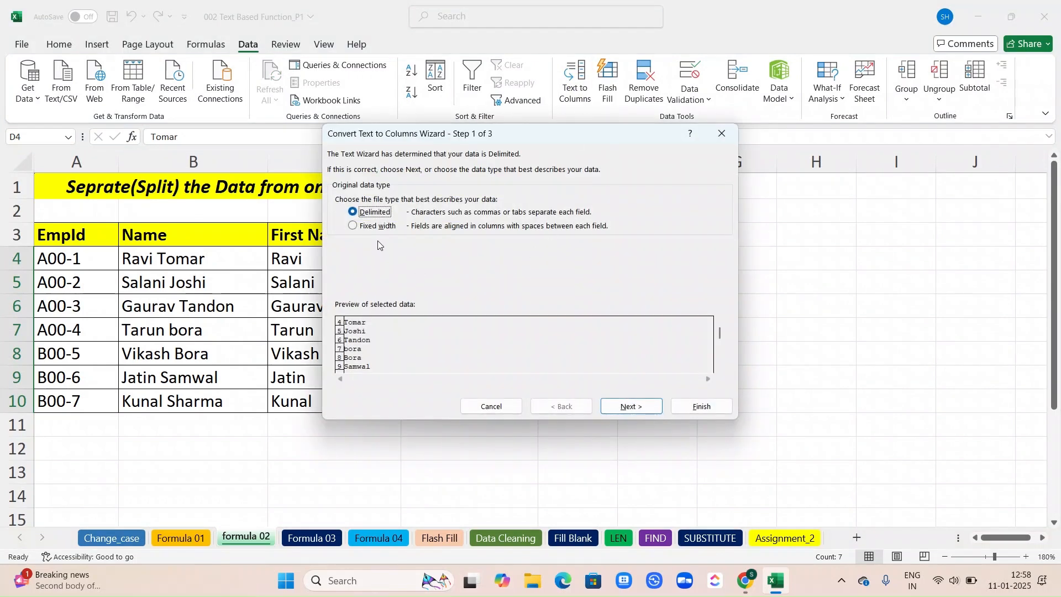
pyautogui.click(629, 406)
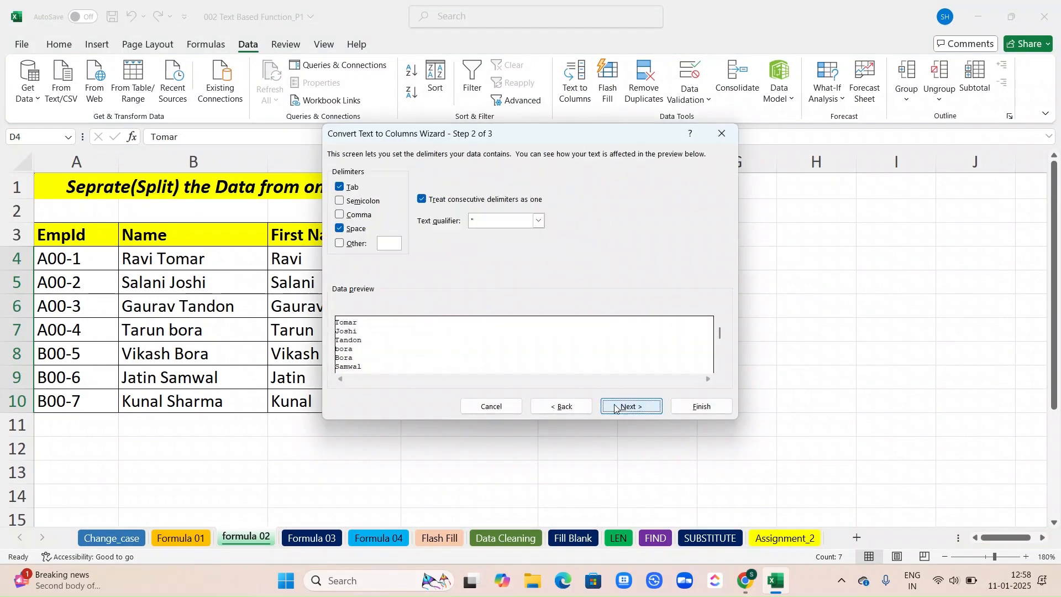
pyautogui.click(721, 133)
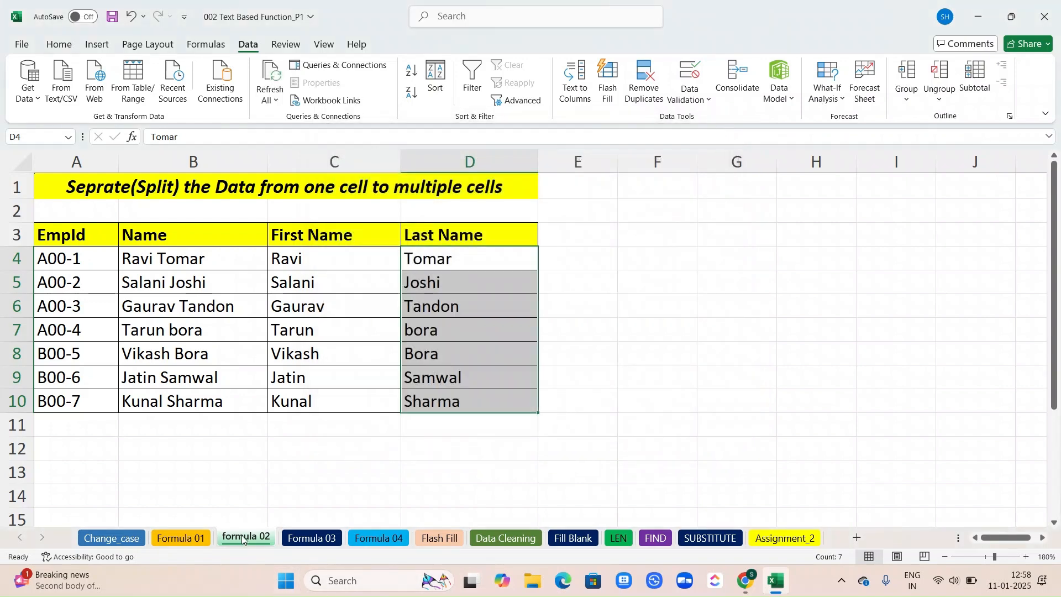
# Step: Inspect the LEFT, MID and RIGHT formulas that split the account numbers on the Formula 03 sheet
pyautogui.click(307, 537)
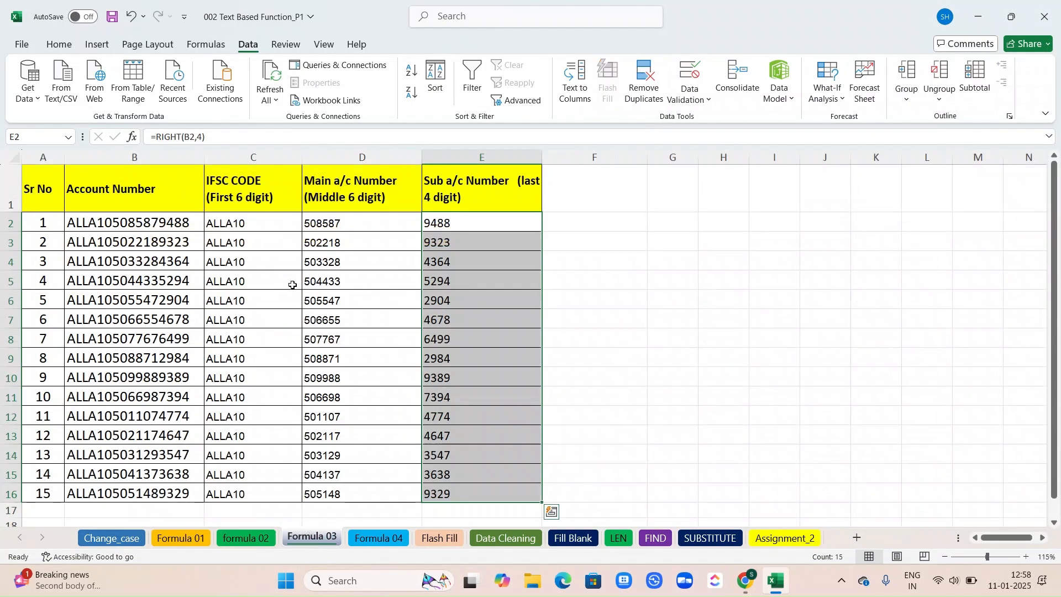
pyautogui.scroll(-1, 271, 226)
pyautogui.scroll(1, 259, 229)
pyautogui.click(253, 231)
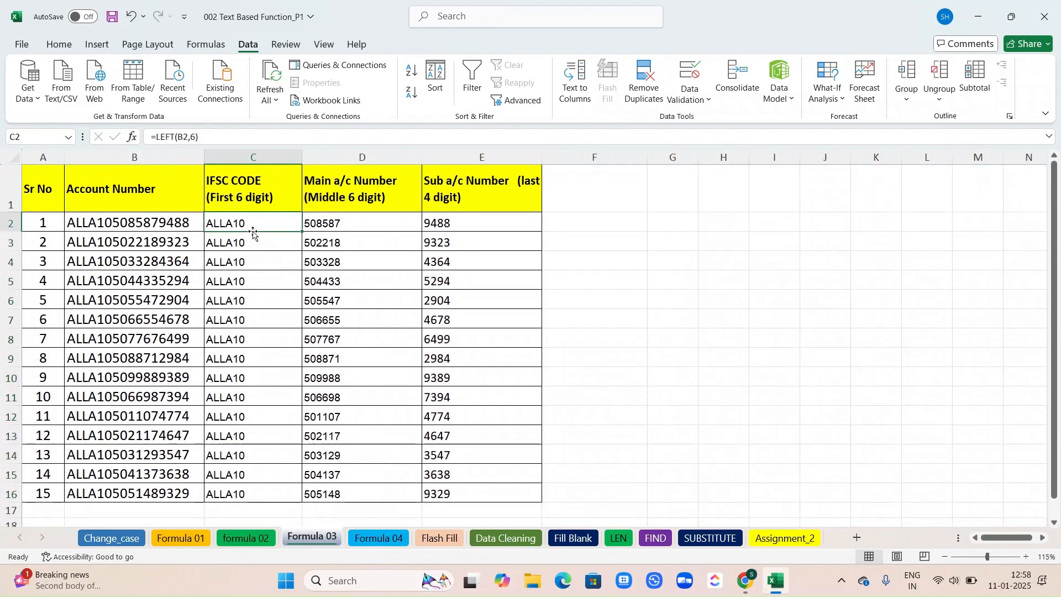
pyautogui.click(339, 234)
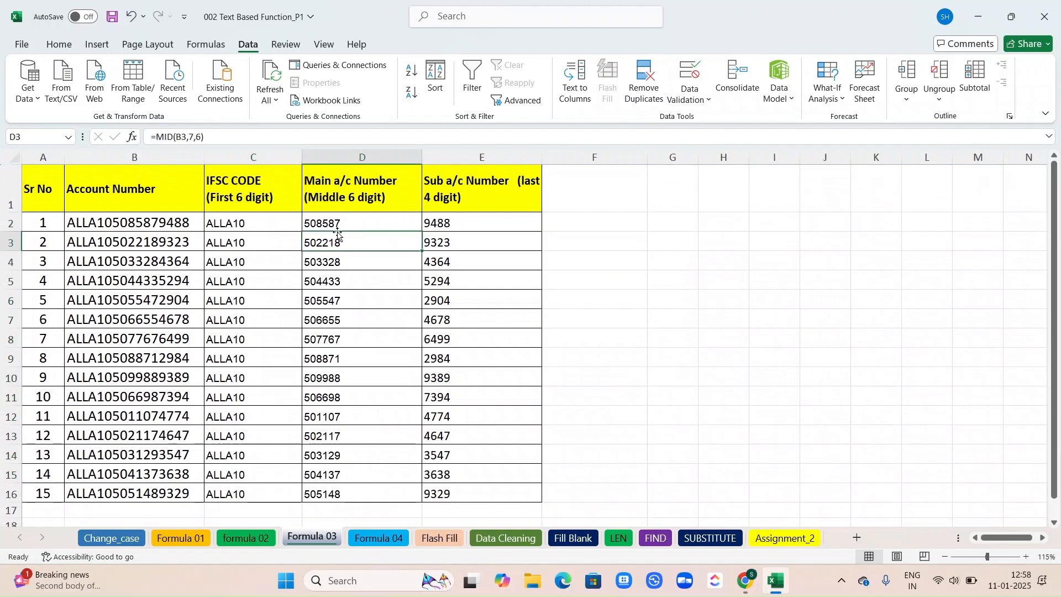
pyautogui.click(437, 220)
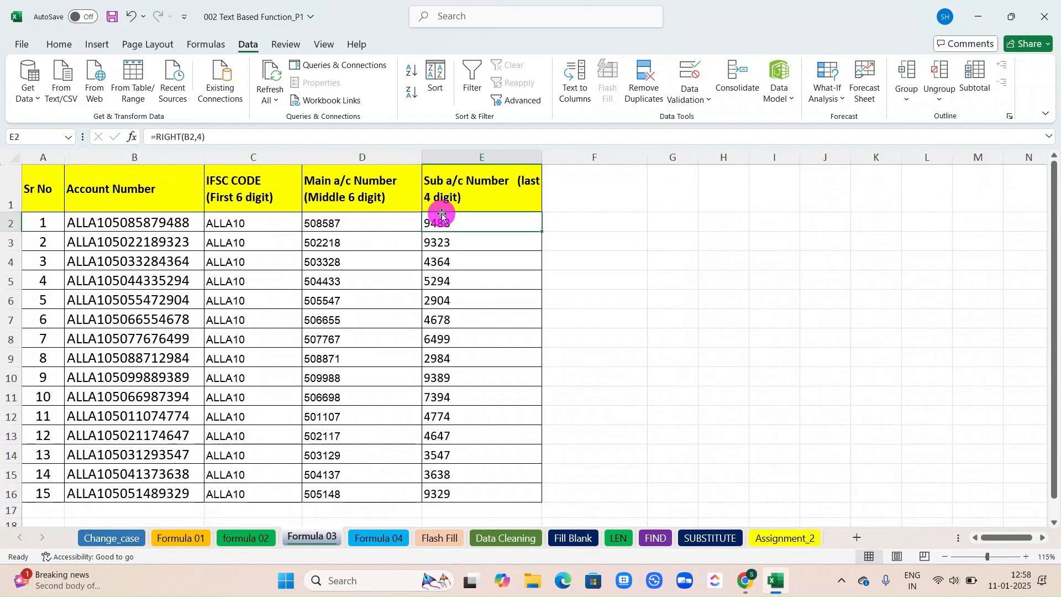
# Step: Review the fixed-width Text to Columns screen on the Formula 04 sheet without applying it, and the split columns on the Flash Fill sheet
pyautogui.click(373, 538)
pyautogui.click(269, 251)
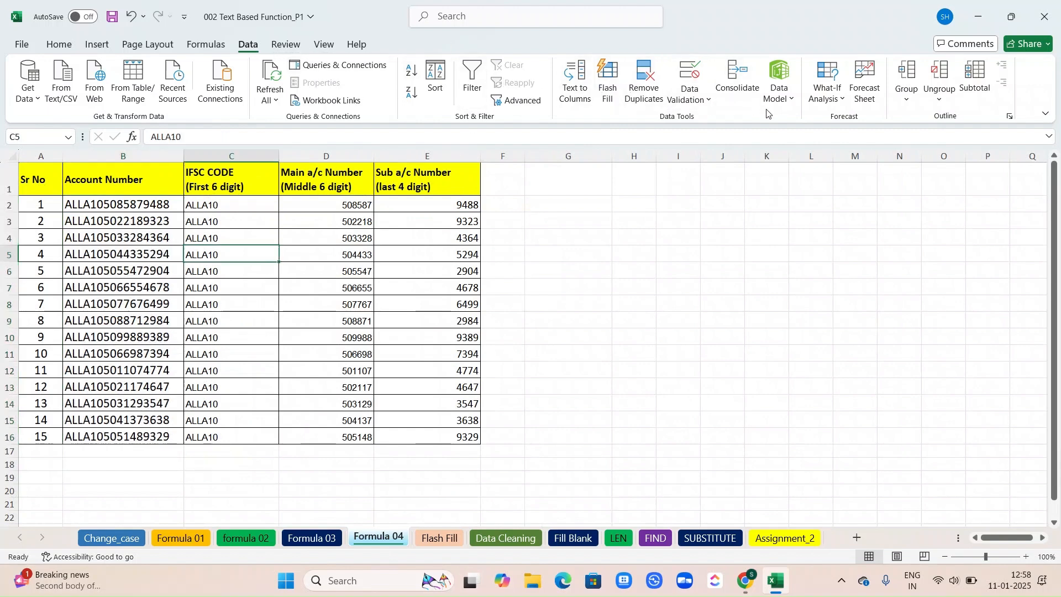
pyautogui.click(575, 102)
pyautogui.click(376, 227)
pyautogui.click(628, 407)
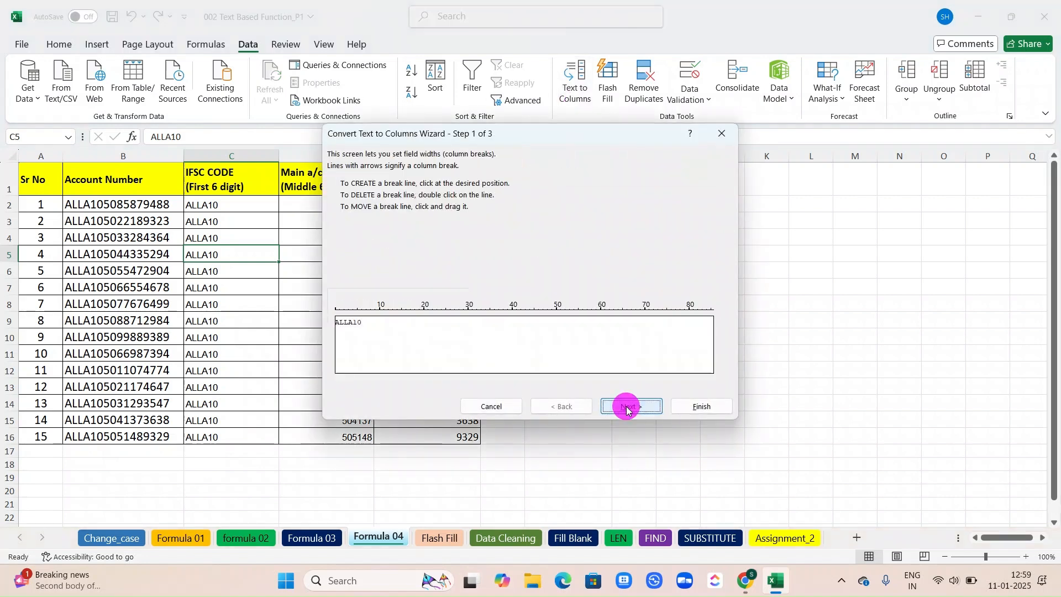
pyautogui.click(720, 135)
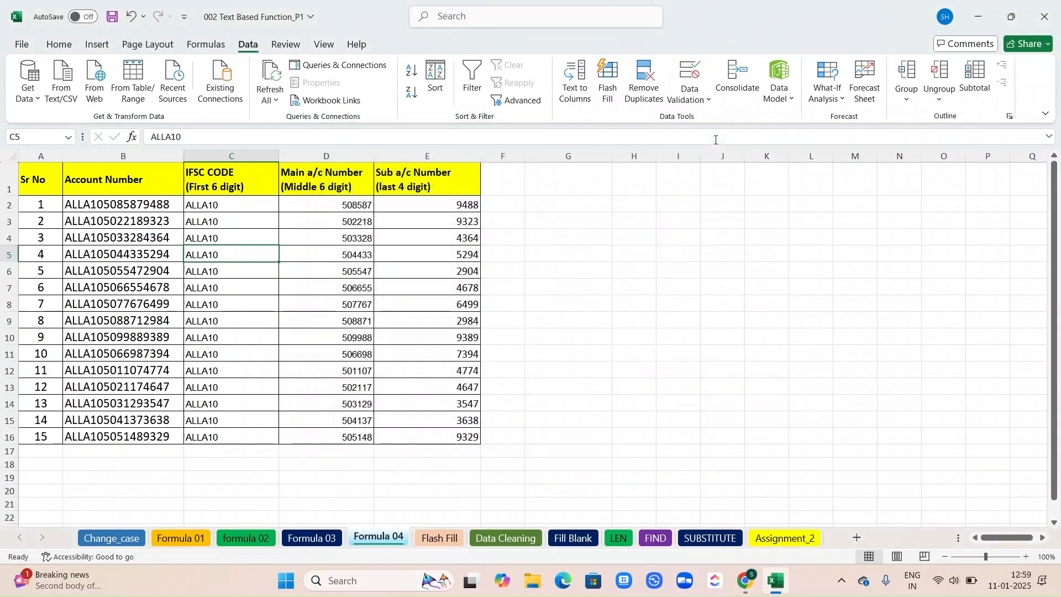
pyautogui.click(421, 534)
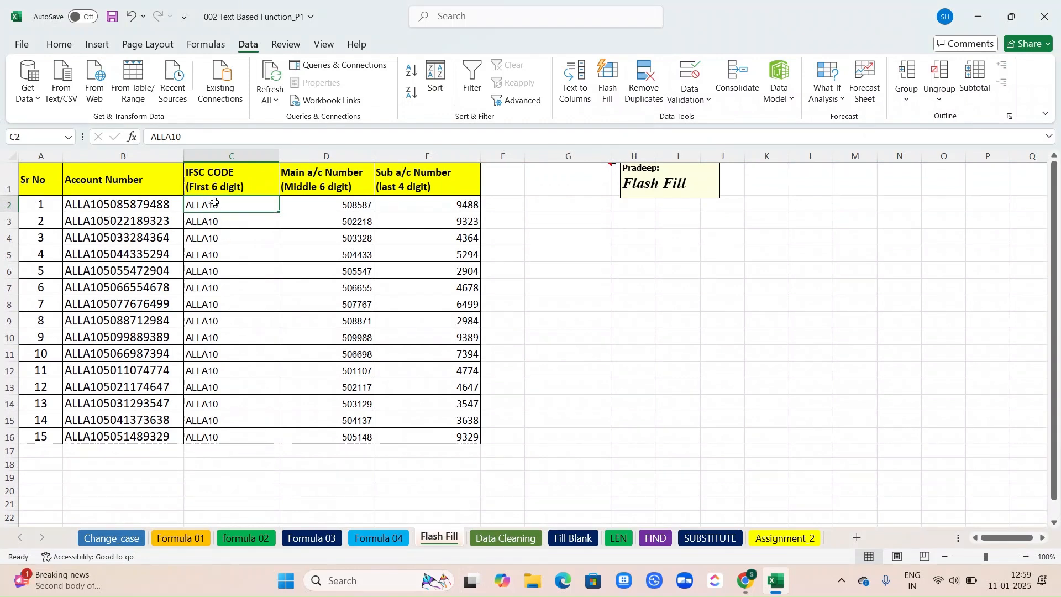
pyautogui.click(326, 204)
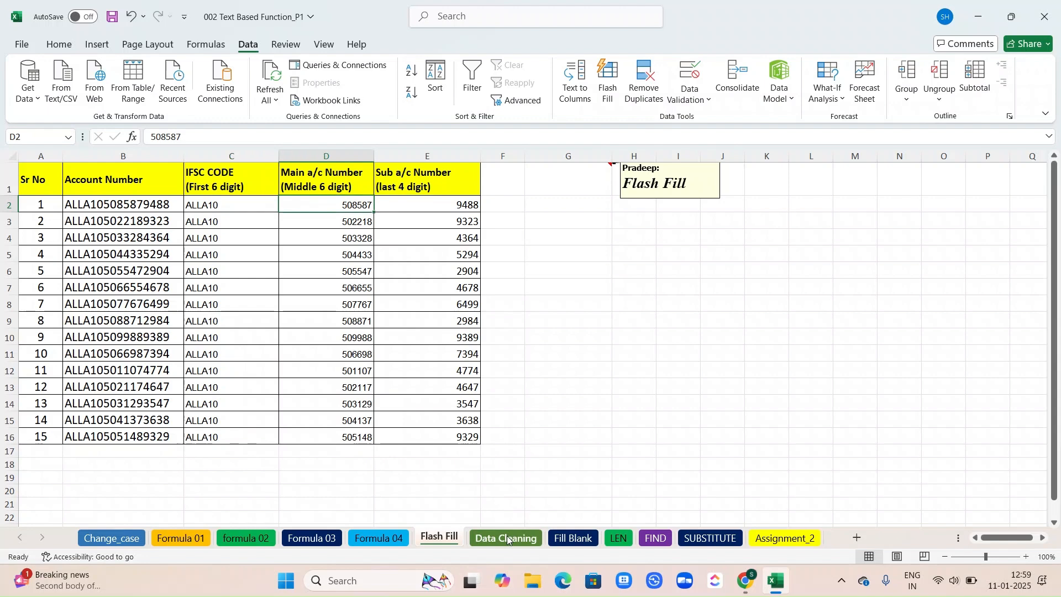
# Step: On the Fill Blank sheet, try to select the blank cells within A2:C18 using Go To Special
pyautogui.click(553, 539)
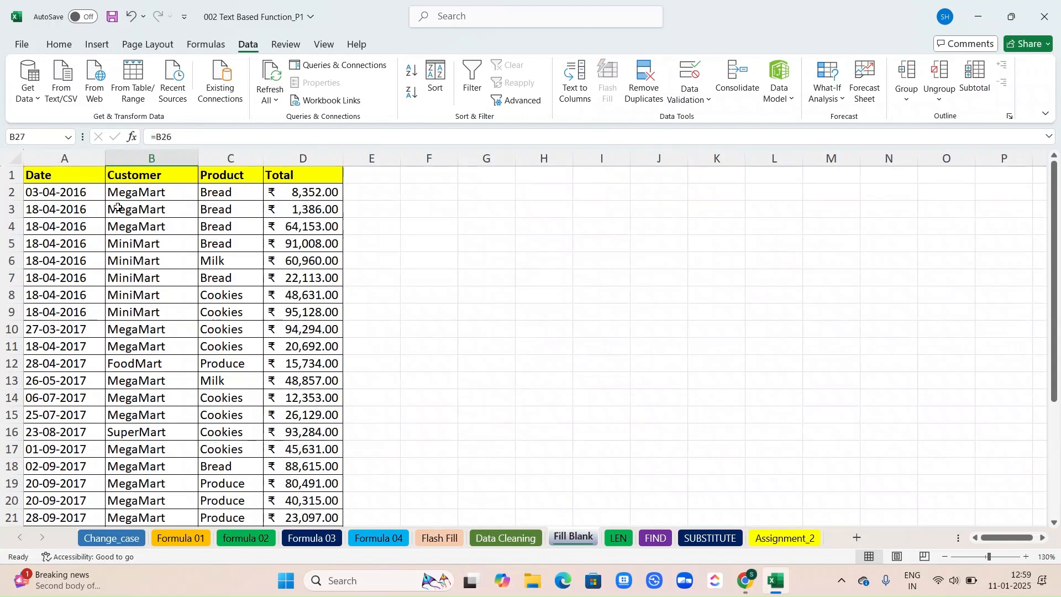
pyautogui.moveTo(56, 187); pyautogui.dragTo(227, 462)
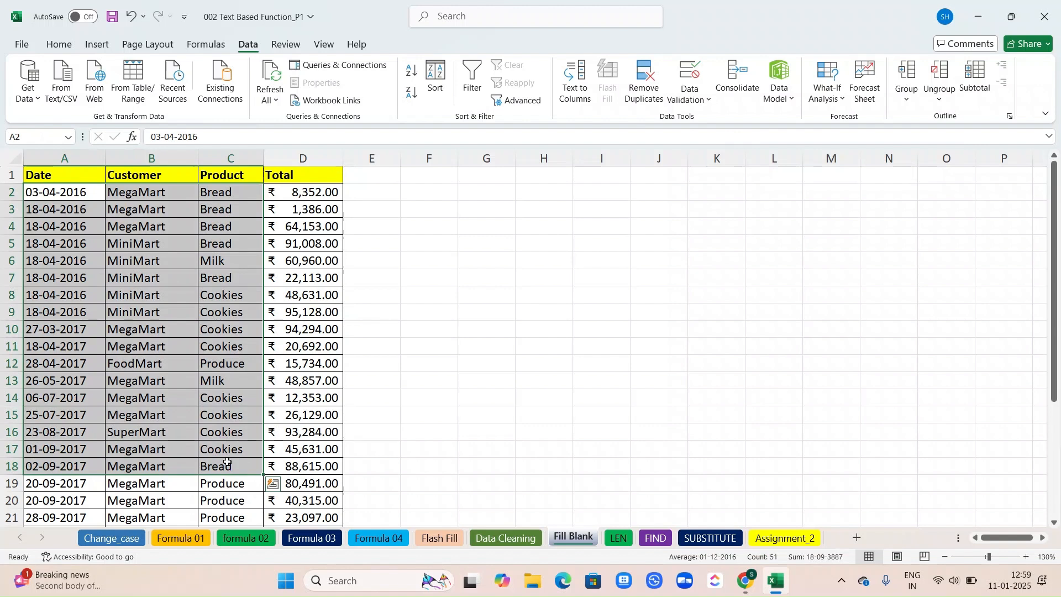
pyautogui.hotkey('ctrl', 'g')
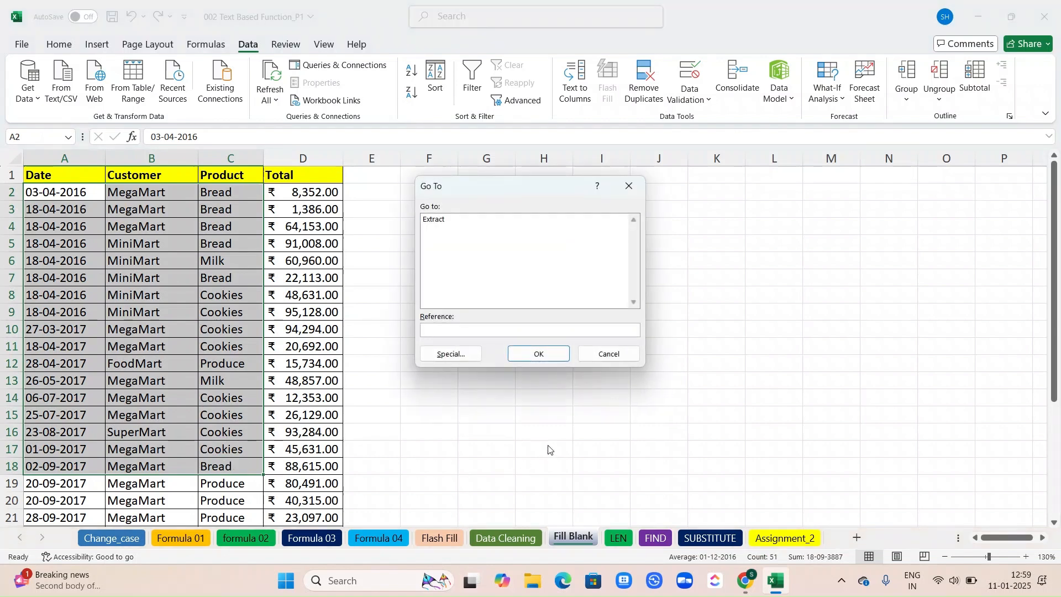
pyautogui.click(449, 353)
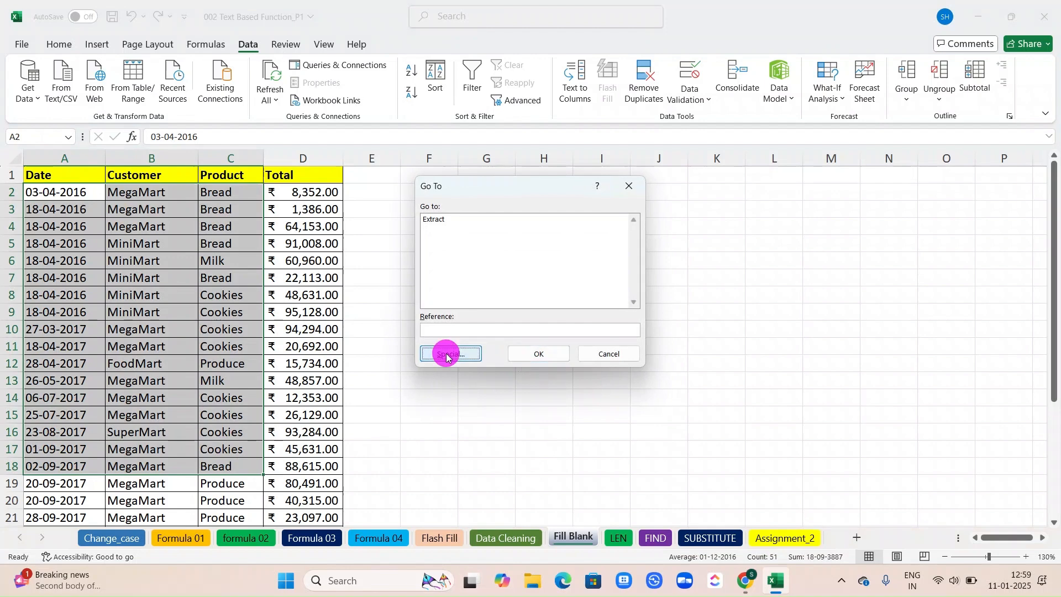
pyautogui.click(446, 298)
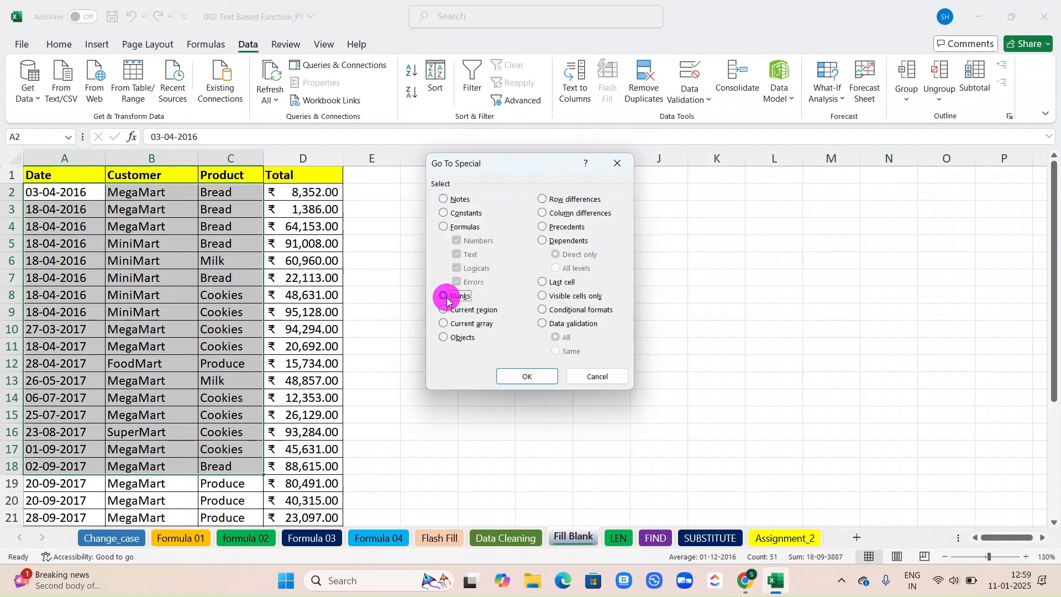
pyautogui.click(520, 377)
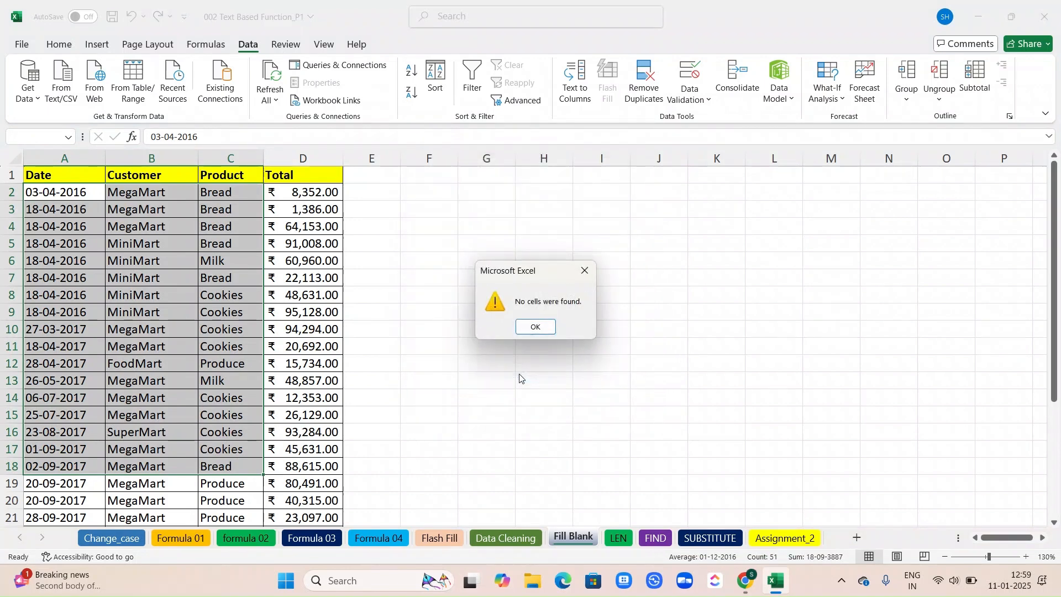
pyautogui.click(537, 326)
pyautogui.scroll(-2, 293, 385)
pyautogui.scroll(-2, 293, 385)
# Step: Inspect the first name in C4 and its length formula in D4 on the LEN sheet
pyautogui.click(617, 539)
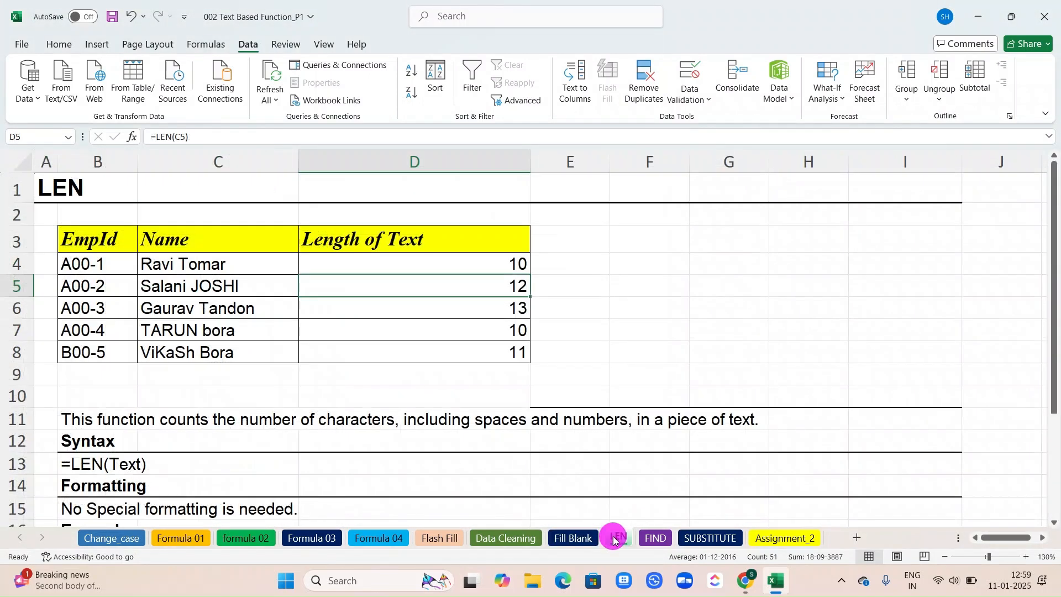
pyautogui.click(226, 257)
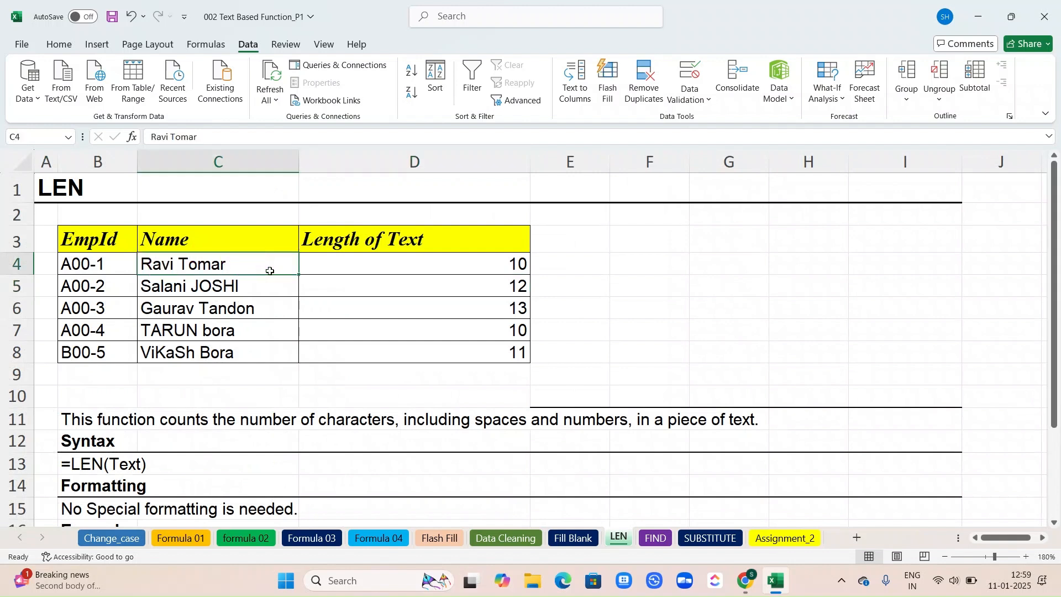
pyautogui.click(384, 263)
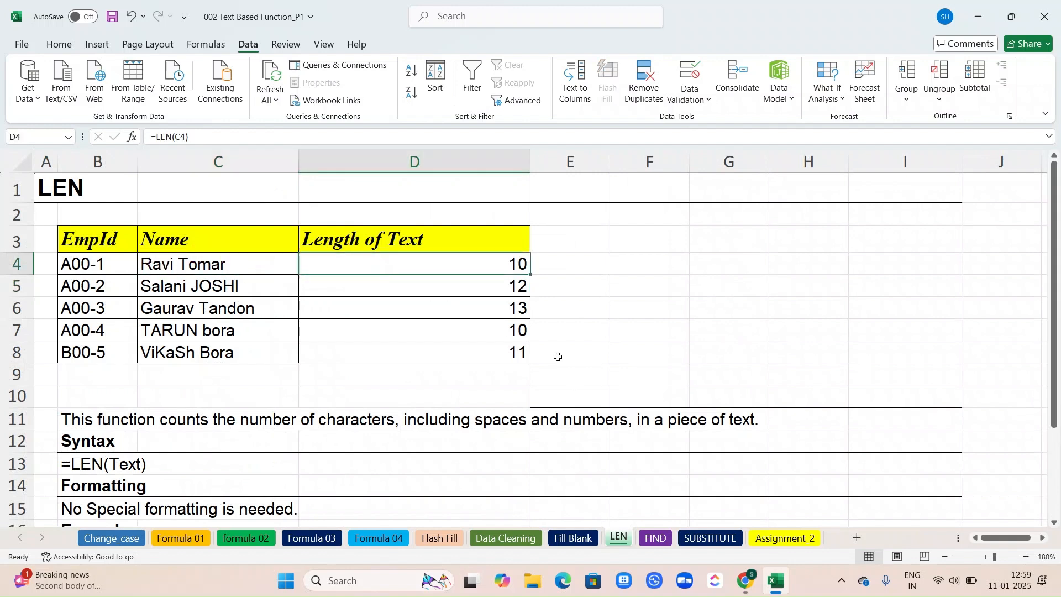
# Step: Review the syntax notes and the letter-position examples on the FIND sheet
pyautogui.click(653, 538)
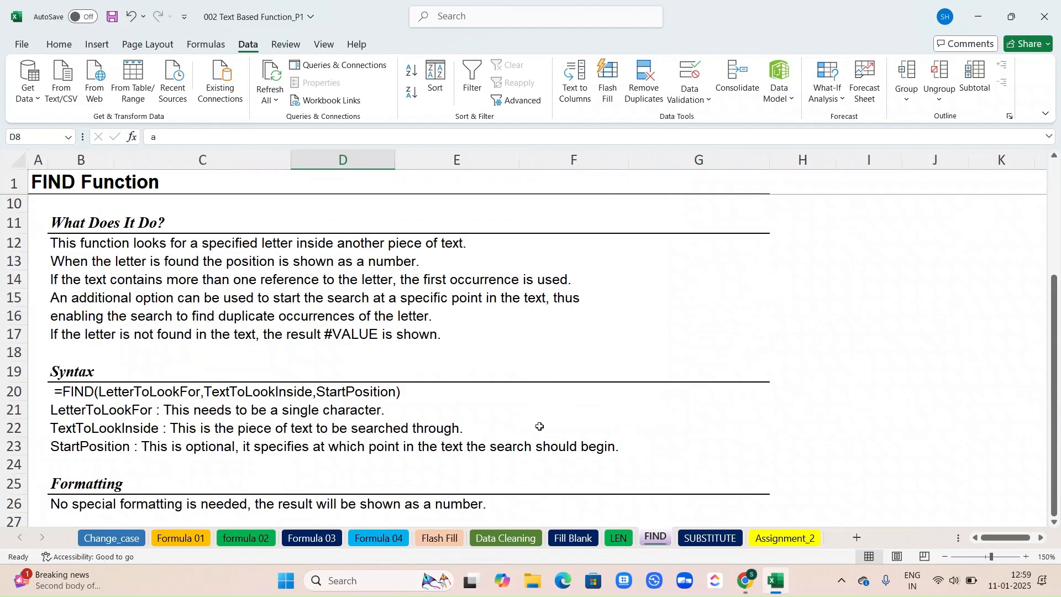
pyautogui.scroll(-5, 479, 355)
pyautogui.scroll(7, 479, 359)
pyautogui.scroll(1, 478, 363)
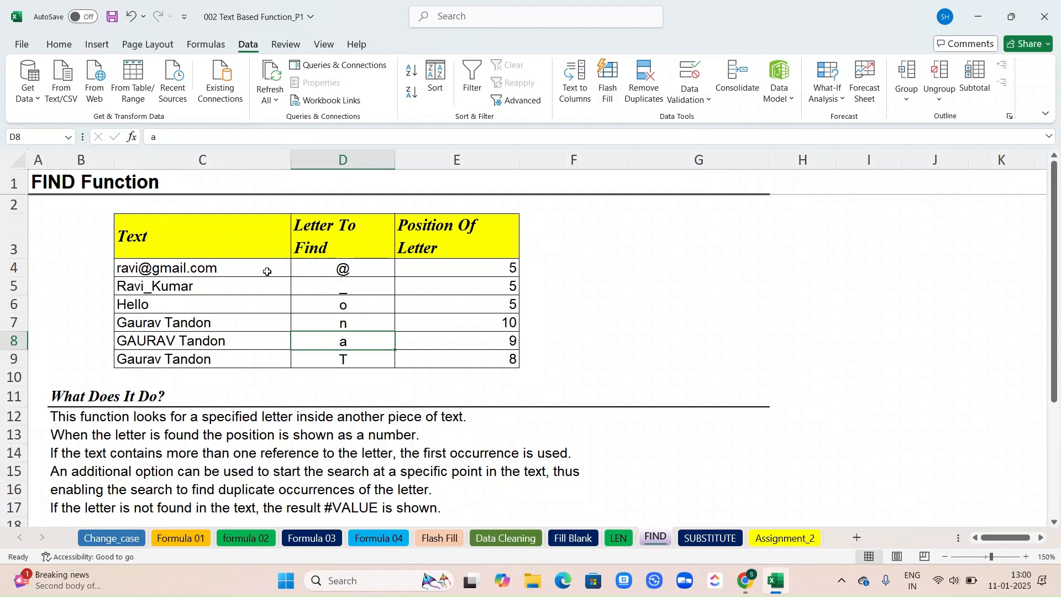
# Step: Review the full replacement table on the SUBSTITUTE sheet, from the original text to the updated text
pyautogui.click(717, 540)
pyautogui.keyDown('ctrl'); pyautogui.scroll(2, 527, 325); pyautogui.keyUp('ctrl')
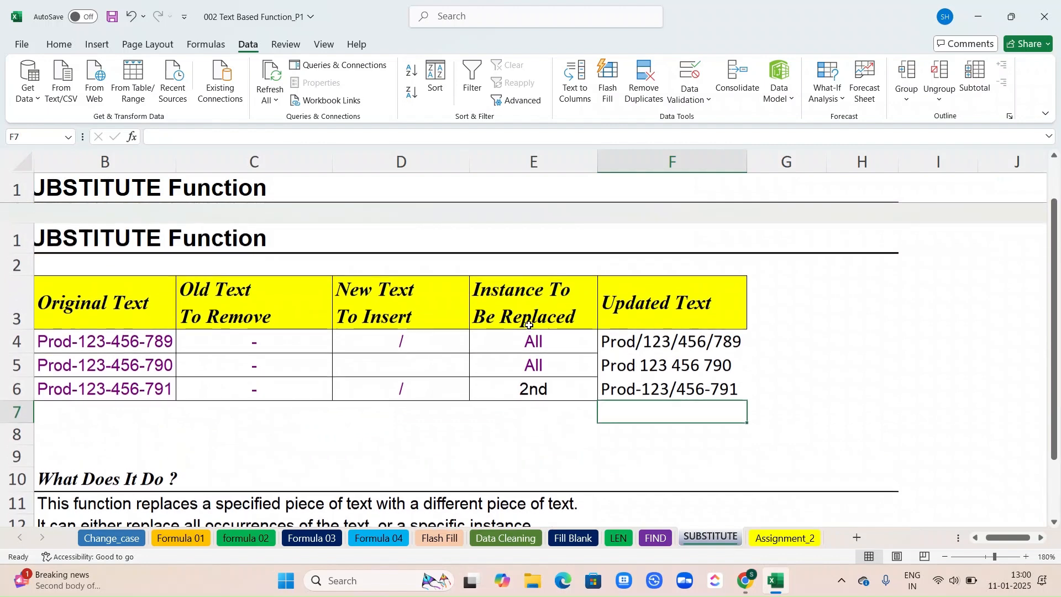
pyautogui.scroll(-1, 529, 324)
pyautogui.hscroll(-1, 529, 324)
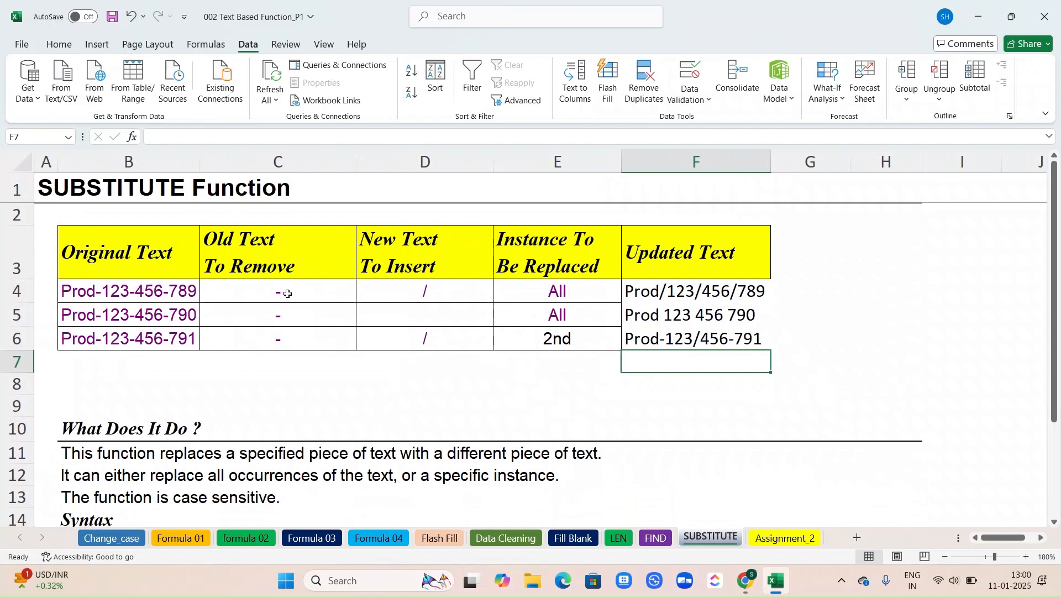
# Step: Examine the Assignment_2 data for asterisks in the customer names and blank product cells, along with the assignment's instructions
pyautogui.click(811, 537)
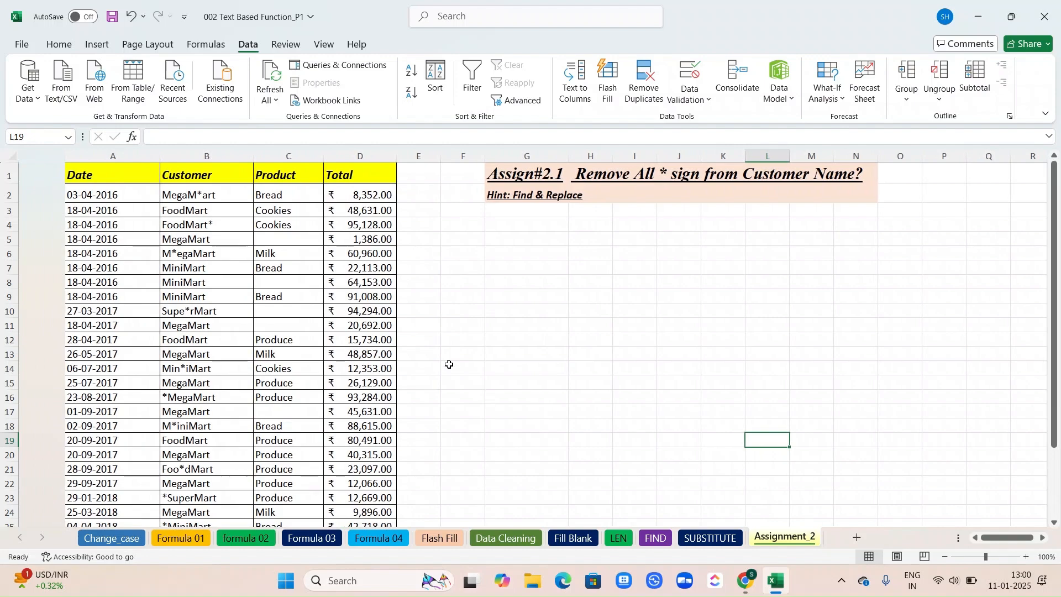
pyautogui.scroll(-5, 450, 365)
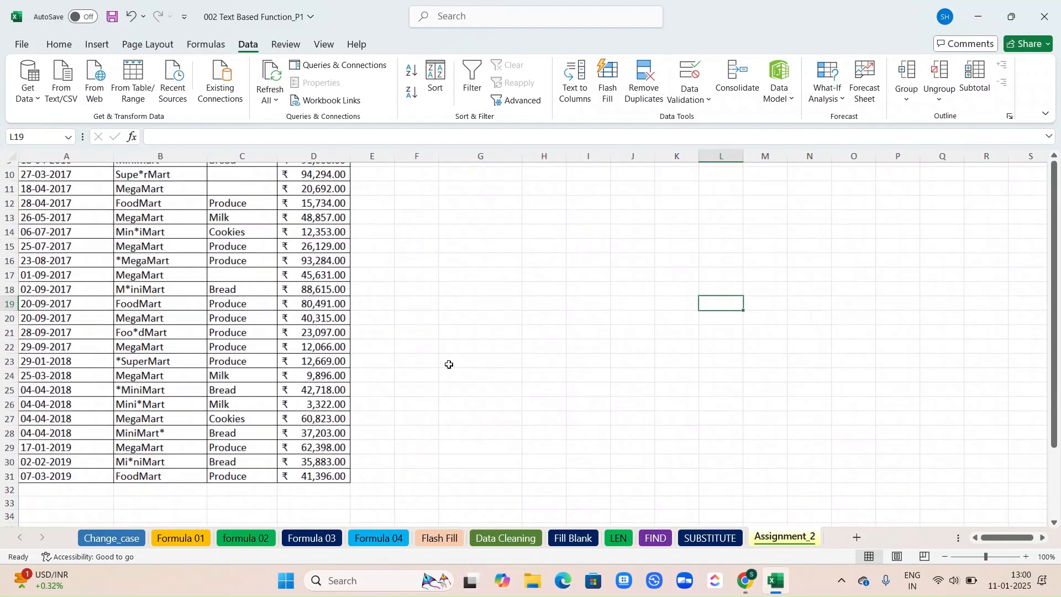
pyautogui.scroll(5, 449, 365)
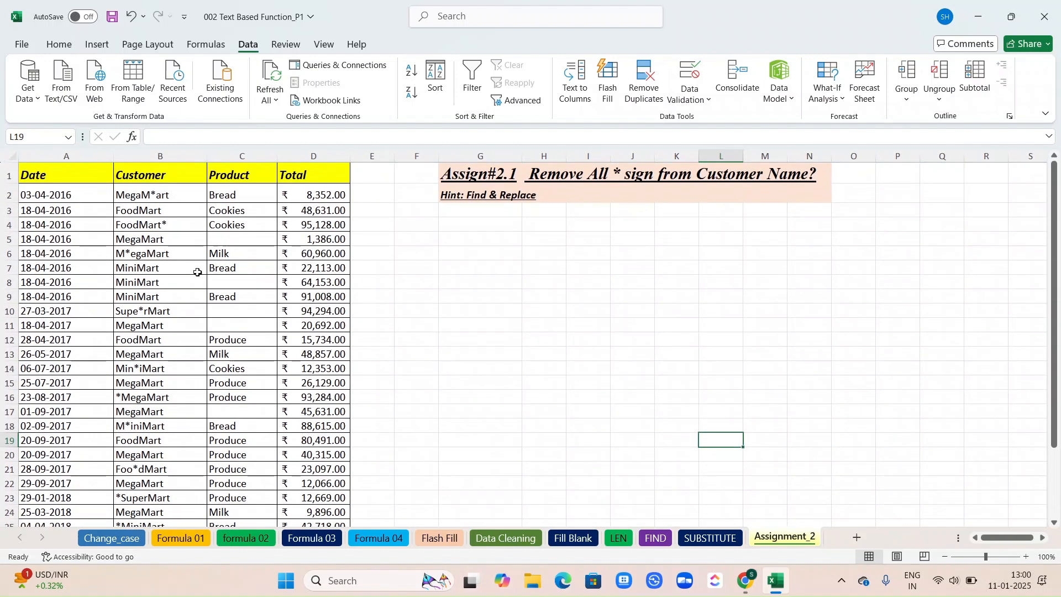
pyautogui.click(157, 194)
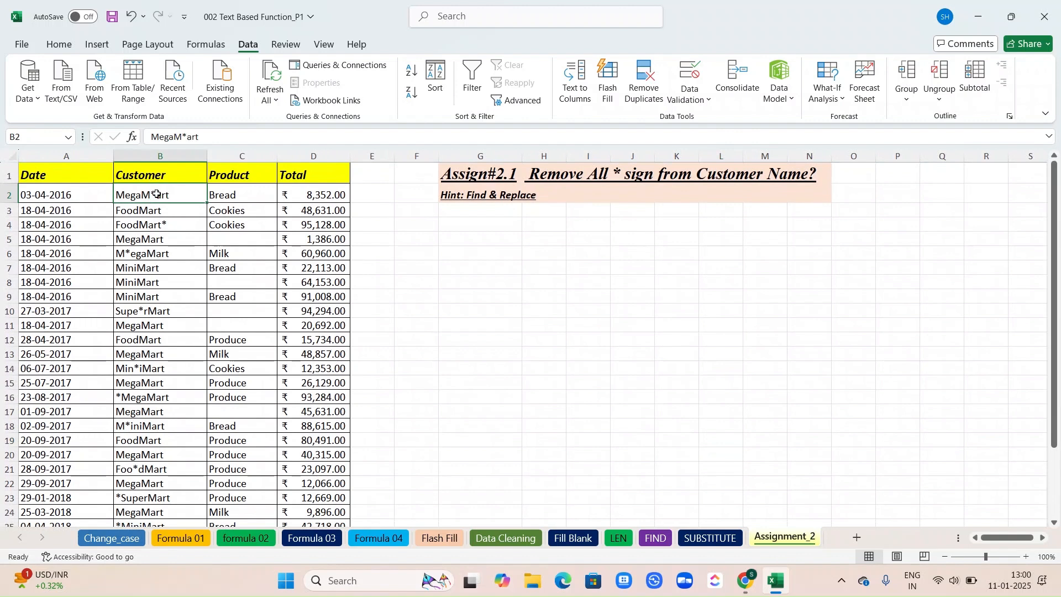
pyautogui.click(252, 194)
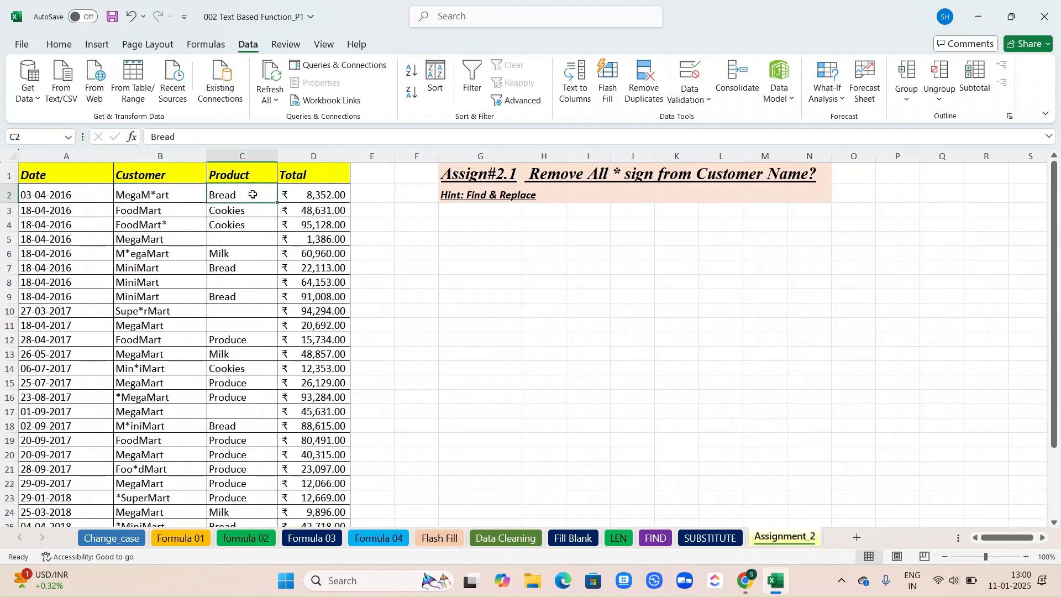
pyautogui.click(235, 238)
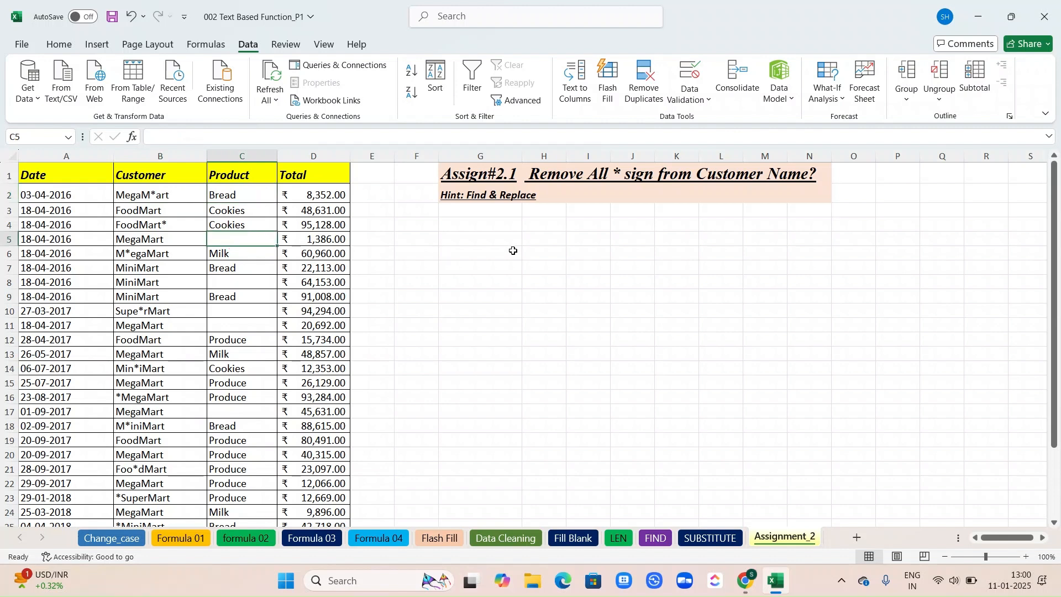
pyautogui.scroll(-1, 513, 251)
pyautogui.scroll(1, 513, 250)
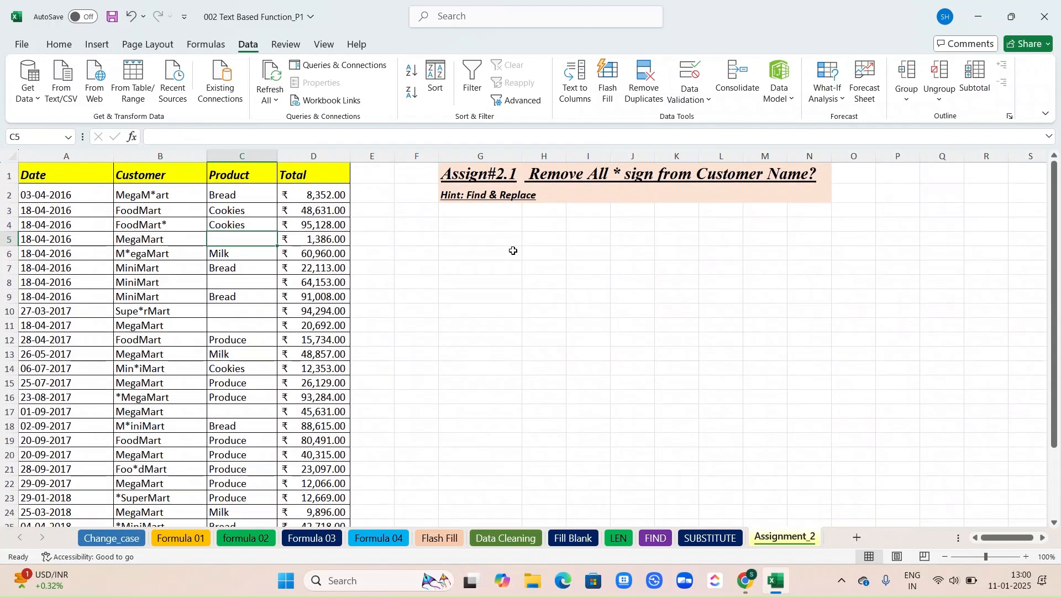